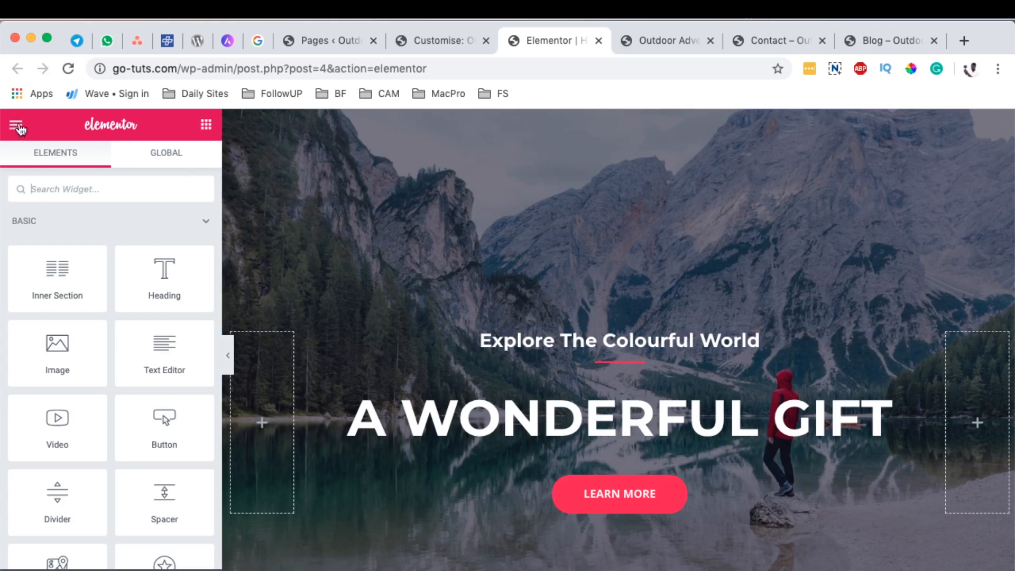
- Open Elementor's Theme Style settings and examine the home page's headings, text, images and buttons
{"action": "left_click", "coordinate": [16, 128]}
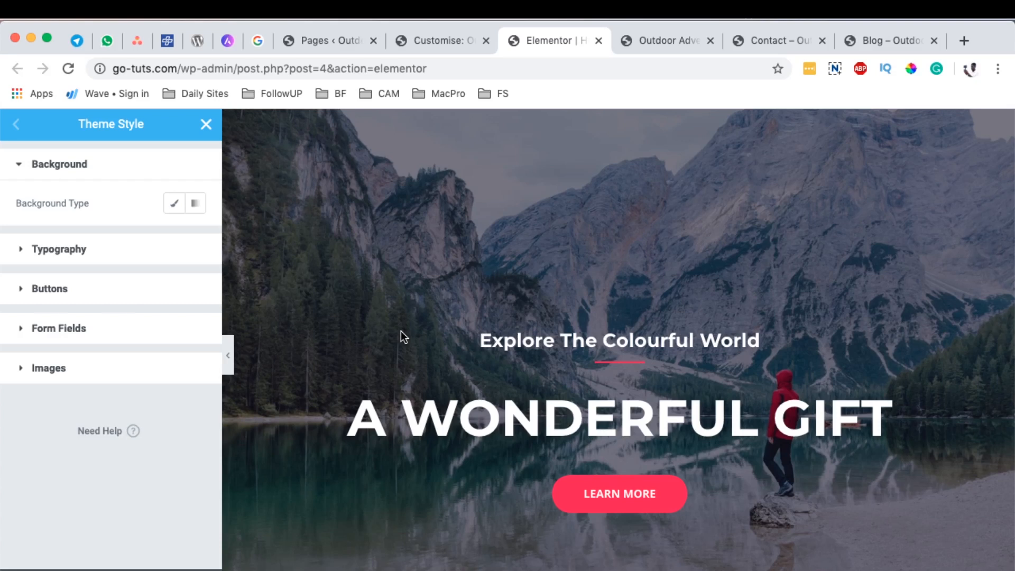
{"action": "scroll", "coordinate": [644, 492], "scroll_direction": "down", "scroll_amount": 5}
{"action": "scroll", "coordinate": [643, 404], "scroll_direction": "up", "scroll_amount": 5}
{"action": "scroll", "coordinate": [578, 396], "scroll_direction": "down", "scroll_amount": 10}
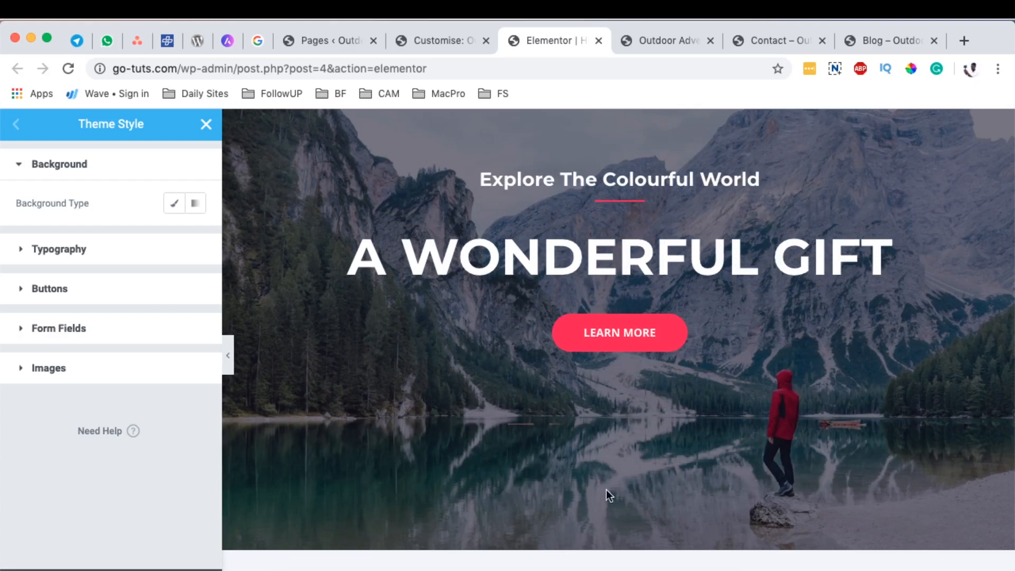
{"action": "scroll", "coordinate": [537, 365], "scroll_direction": "down", "scroll_amount": 5}
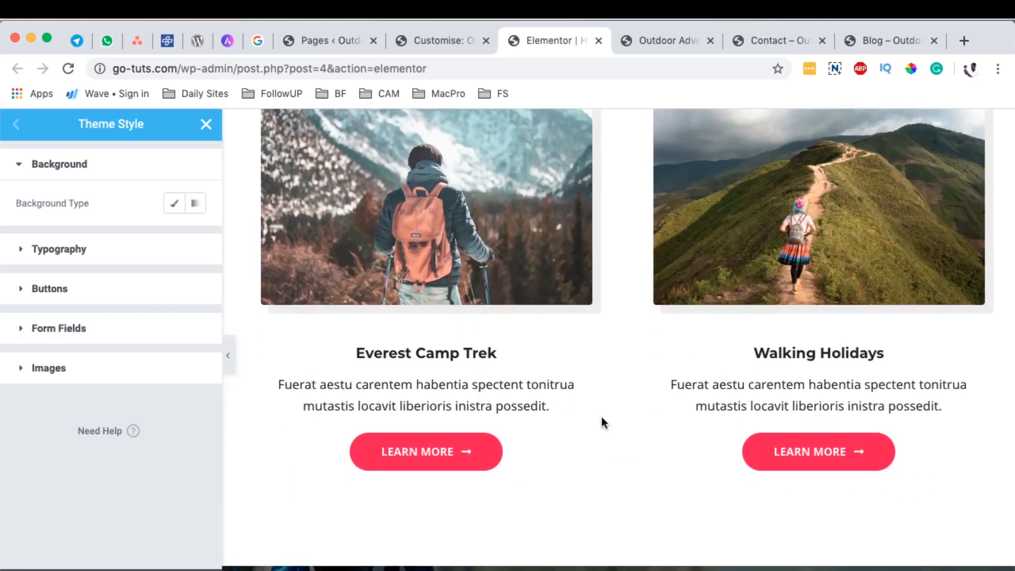
{"action": "scroll", "coordinate": [635, 430], "scroll_direction": "up", "scroll_amount": 5}
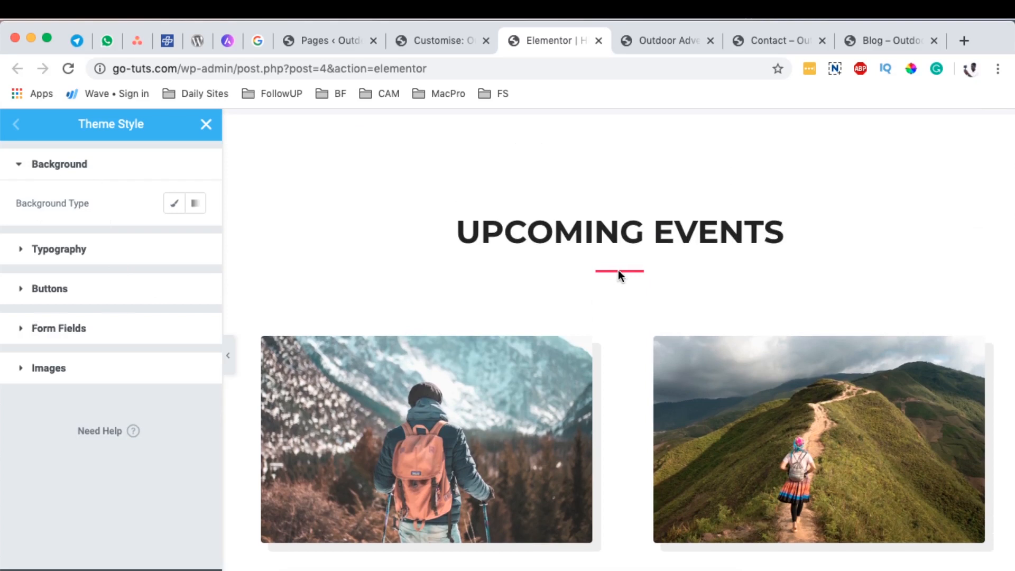
{"action": "scroll", "coordinate": [617, 270], "scroll_direction": "down", "scroll_amount": 6}
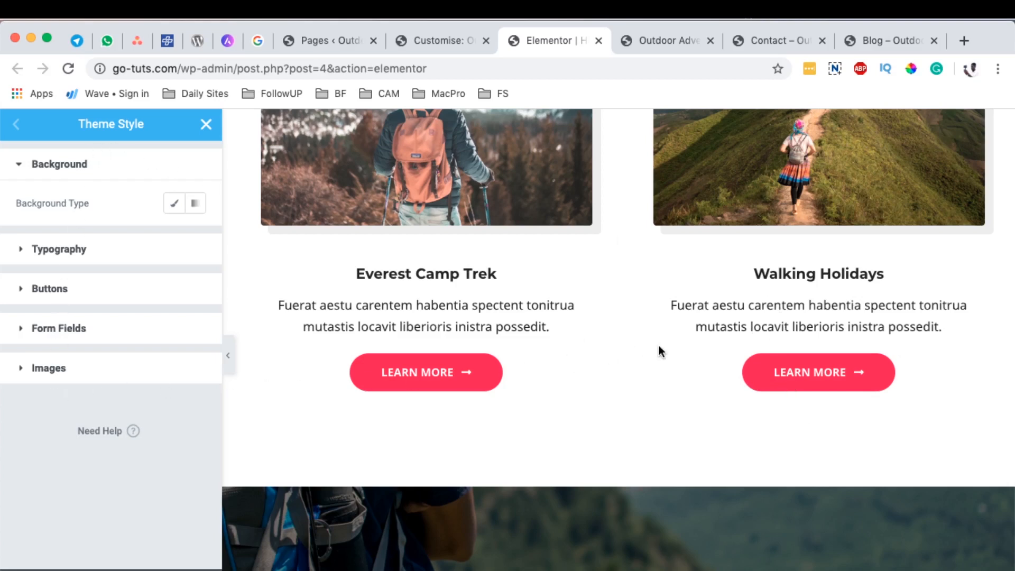
{"action": "scroll", "coordinate": [656, 346], "scroll_direction": "up", "scroll_amount": 6}
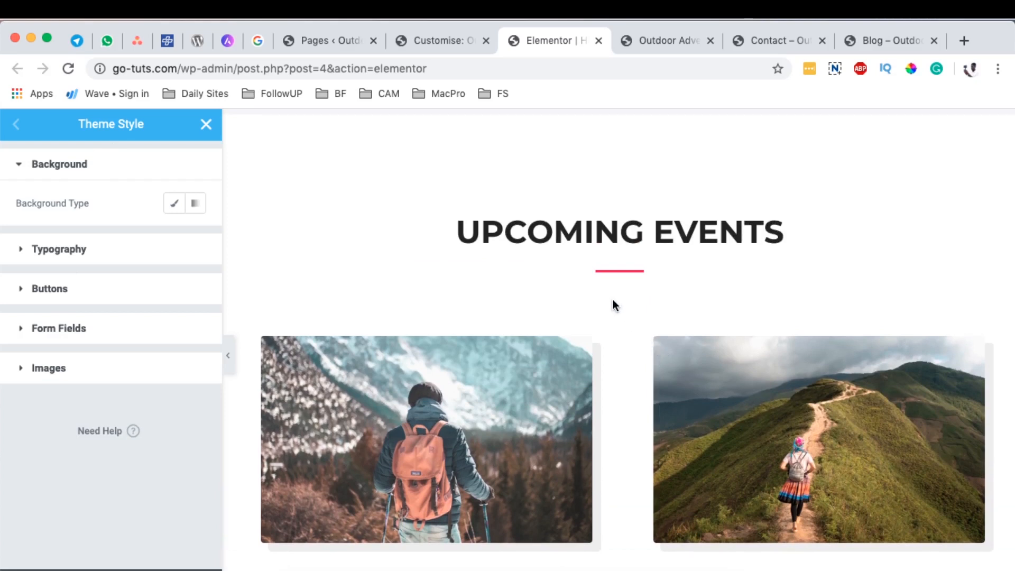
{"action": "scroll", "coordinate": [607, 312], "scroll_direction": "up", "scroll_amount": 10}
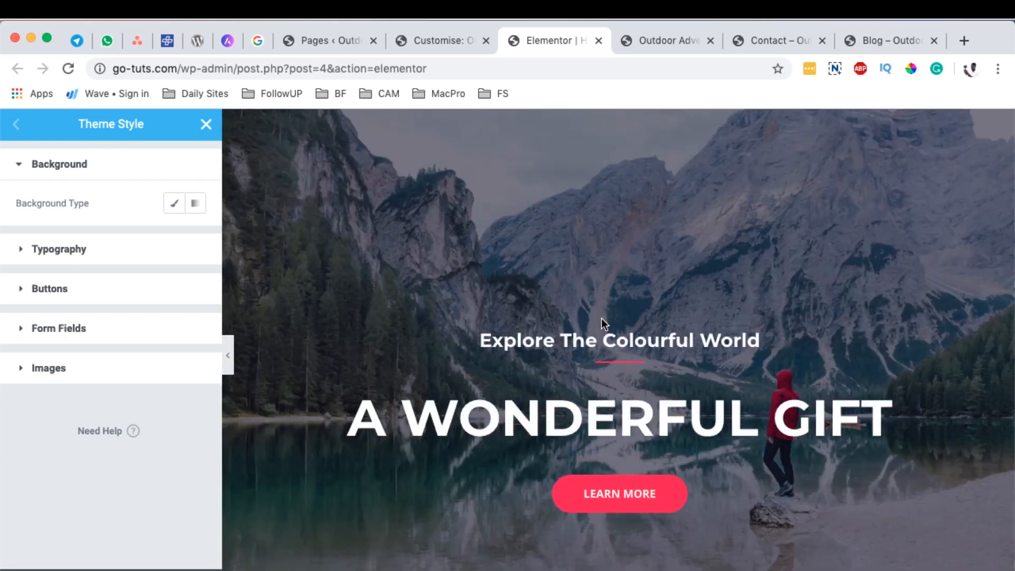
{"action": "scroll", "coordinate": [595, 348], "scroll_direction": "down", "scroll_amount": 10}
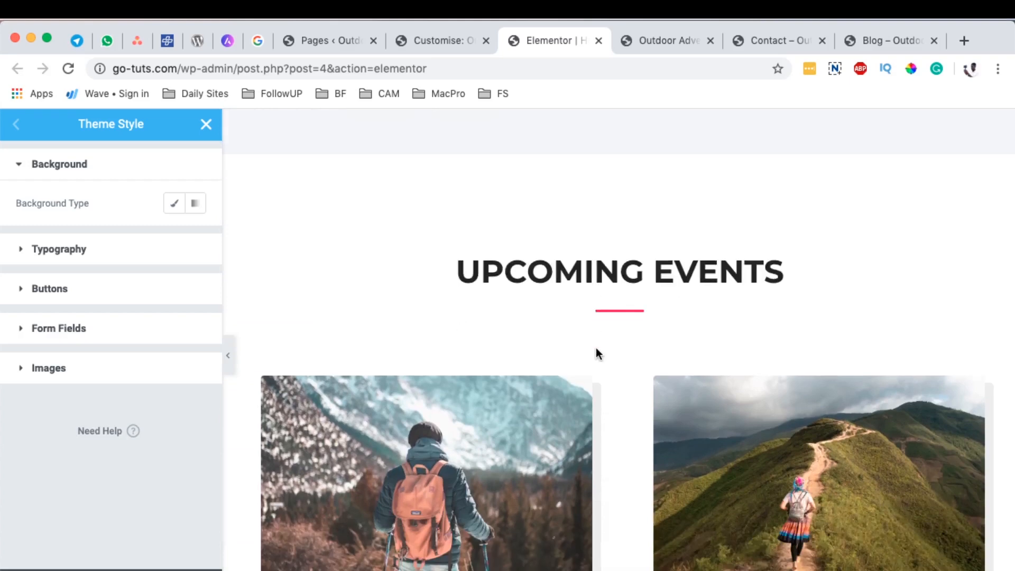
{"action": "scroll", "coordinate": [595, 347], "scroll_direction": "down", "scroll_amount": 12}
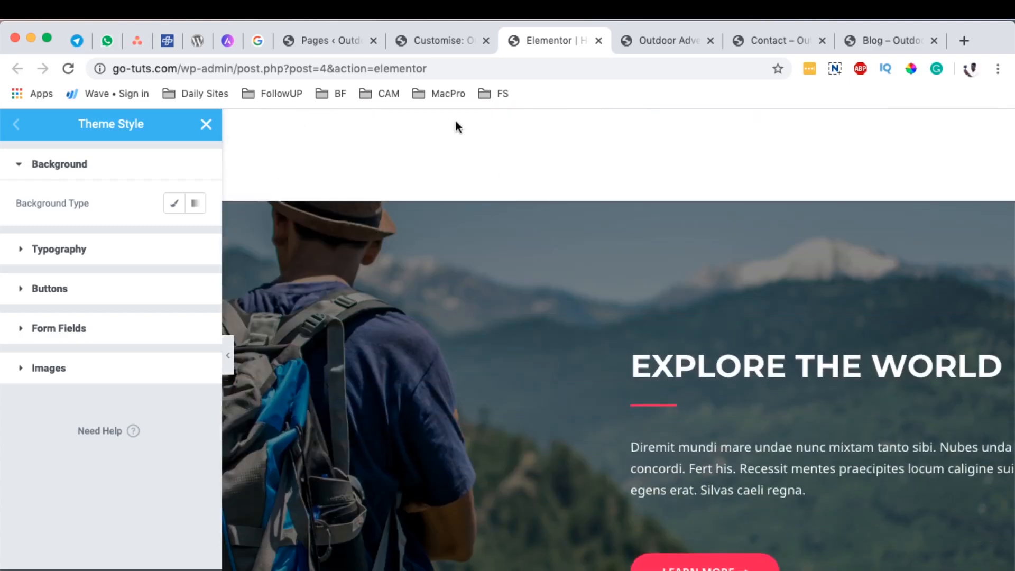
- Open the Base Typography settings under Global in the theme customizer and review the body font options against the page preview
{"action": "left_click", "coordinate": [317, 43]}
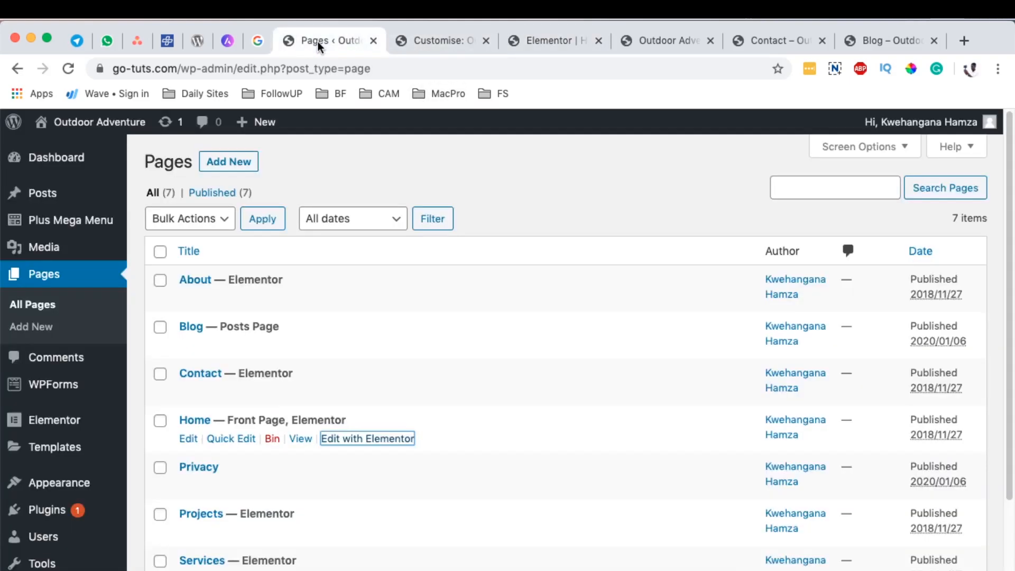
{"action": "mouse_move", "coordinate": [41, 490]}
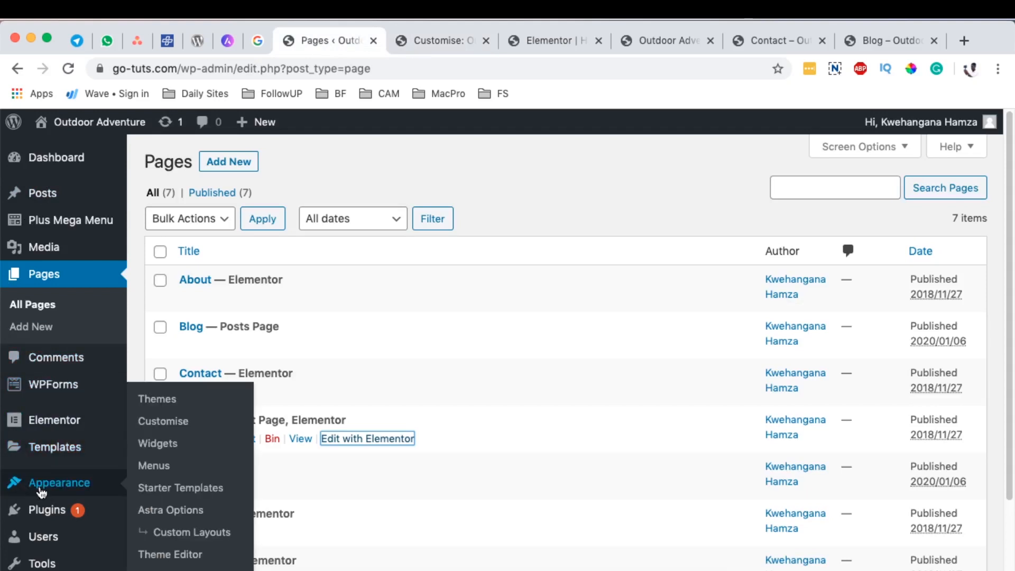
{"action": "left_click", "coordinate": [450, 41]}
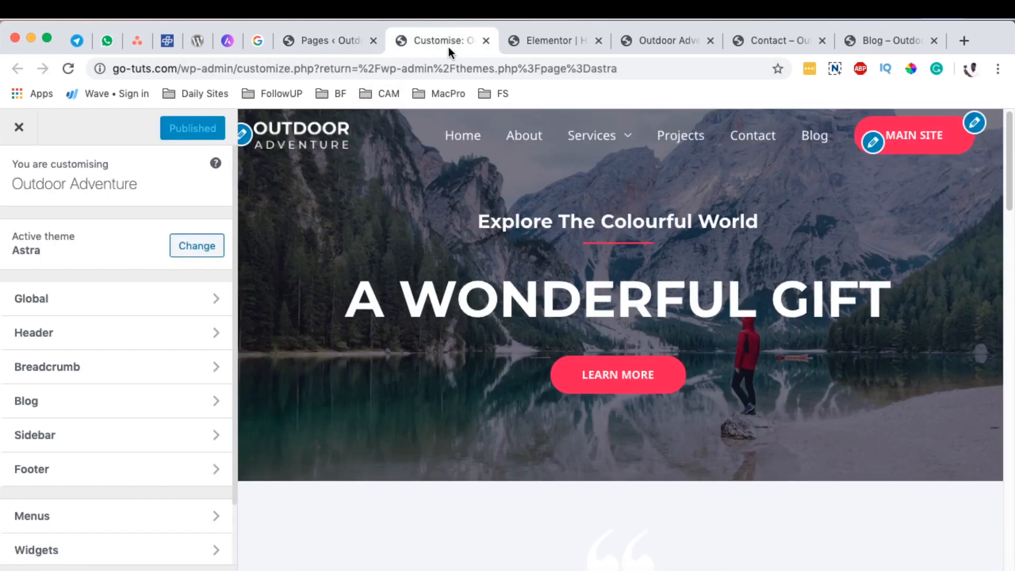
{"action": "left_click", "coordinate": [30, 300]}
{"action": "left_click", "coordinate": [63, 232]}
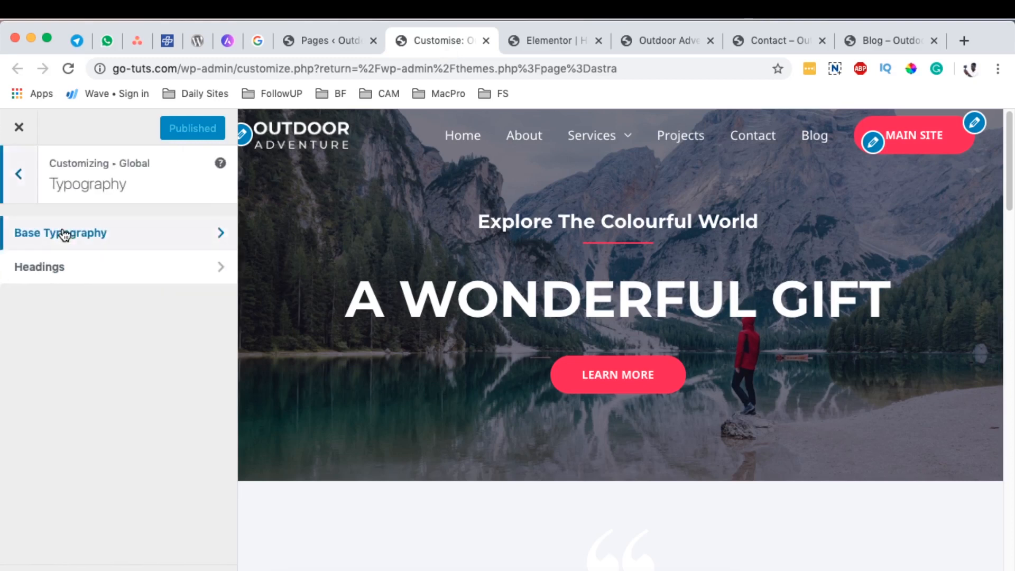
{"action": "left_click", "coordinate": [106, 234]}
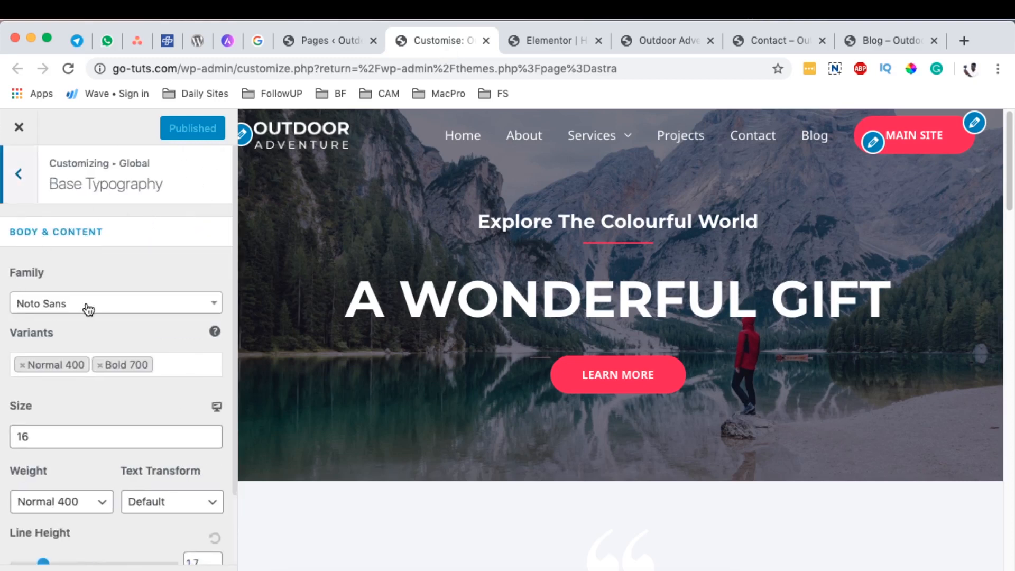
{"action": "scroll", "coordinate": [128, 352], "scroll_direction": "down", "scroll_amount": 2}
{"action": "scroll", "coordinate": [141, 270], "scroll_direction": "down", "scroll_amount": 1}
{"action": "scroll", "coordinate": [594, 375], "scroll_direction": "down", "scroll_amount": 10}
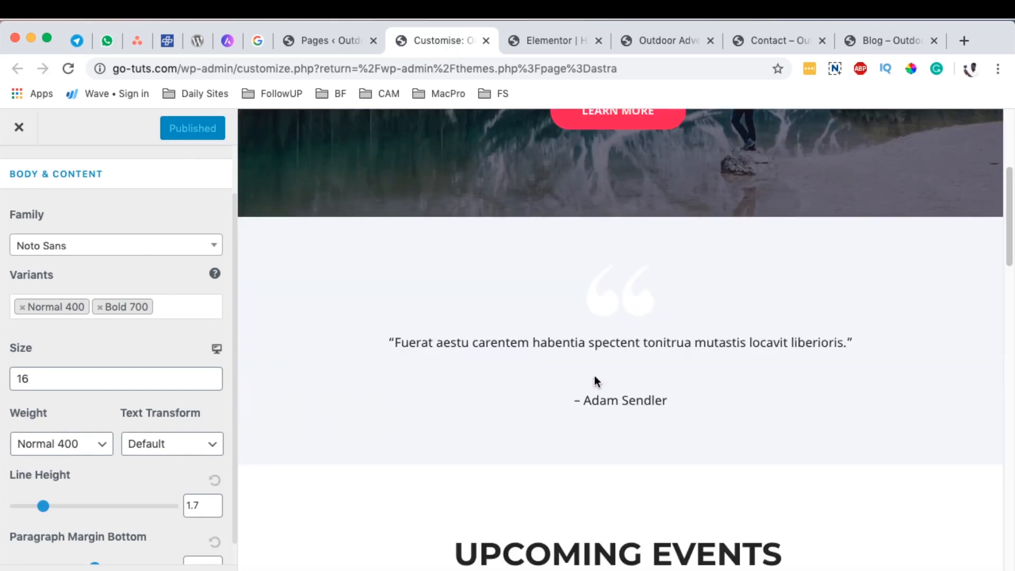
- Review the global Headings typography settings against the page preview and return to the Global settings
{"action": "scroll", "coordinate": [442, 349], "scroll_direction": "down", "scroll_amount": 3}
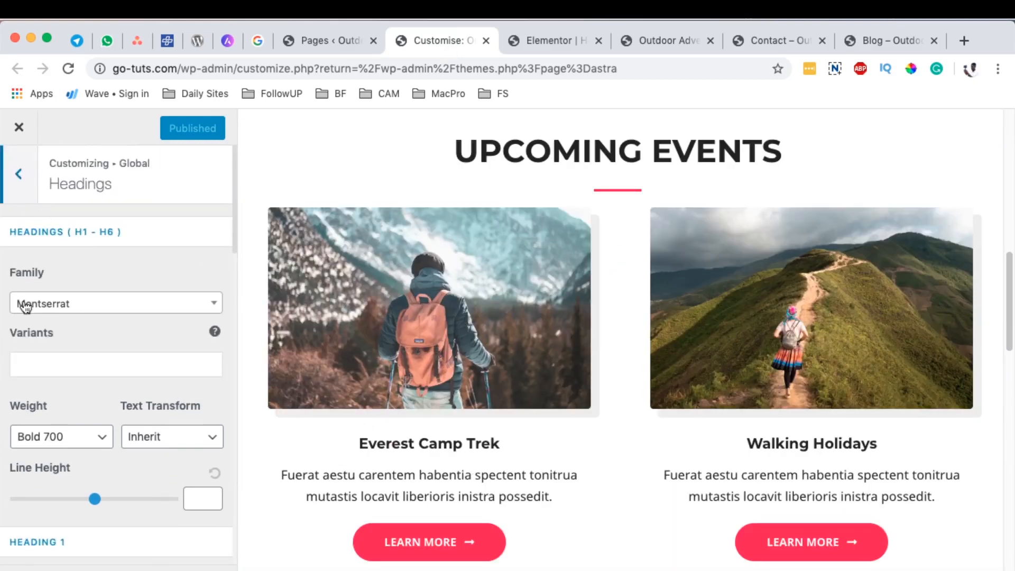
{"action": "scroll", "coordinate": [137, 319], "scroll_direction": "down", "scroll_amount": 5}
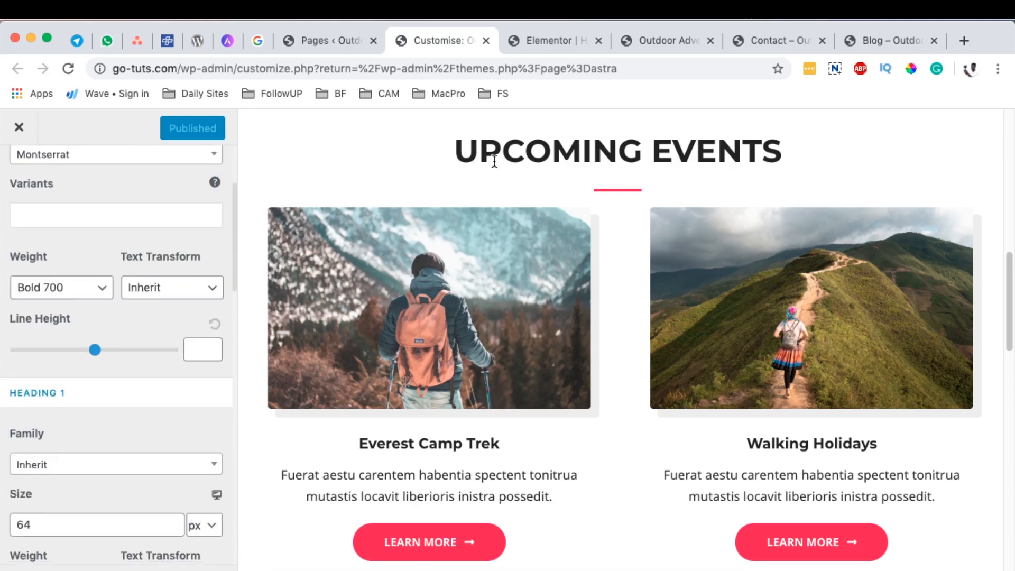
{"action": "scroll", "coordinate": [528, 169], "scroll_direction": "down", "scroll_amount": 10}
{"action": "scroll", "coordinate": [542, 192], "scroll_direction": "up", "scroll_amount": 3}
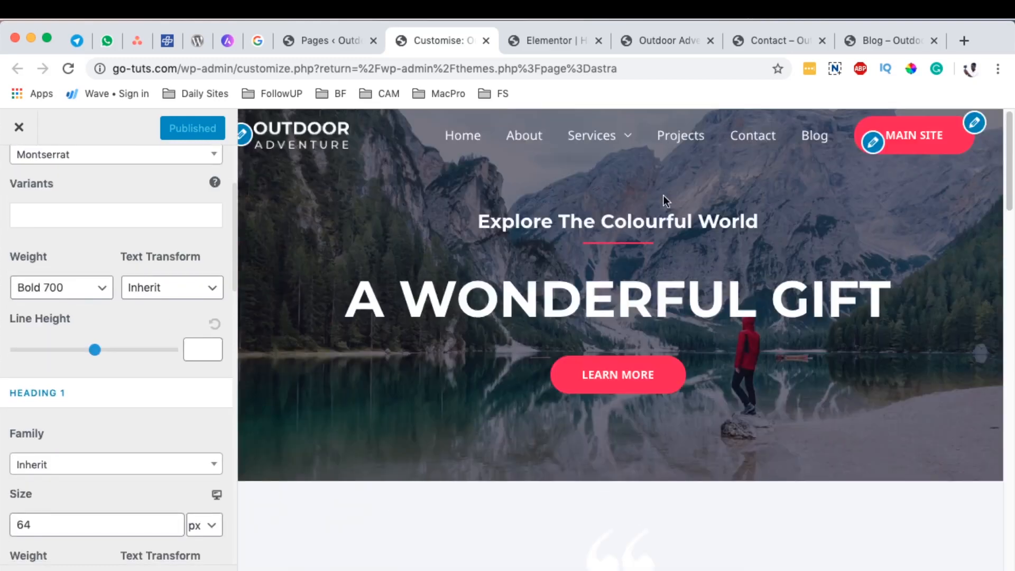
{"action": "scroll", "coordinate": [11, 192], "scroll_direction": "up", "scroll_amount": 3}
{"action": "left_click", "coordinate": [19, 176]}
{"action": "left_click", "coordinate": [20, 176]}
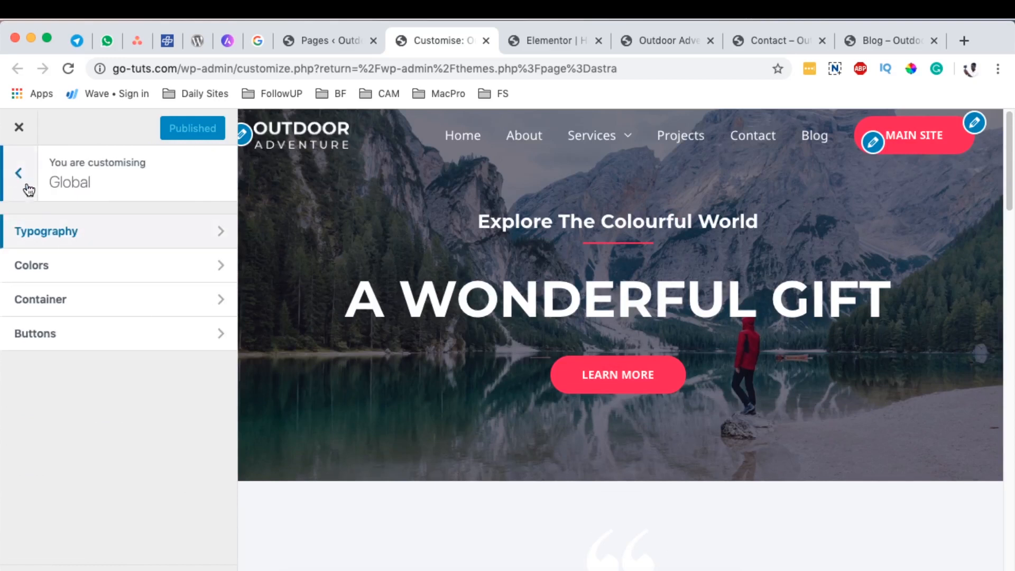
- Review the global Base Colours for text, theme, links and headings, and return to the Global settings
{"action": "left_click", "coordinate": [53, 269]}
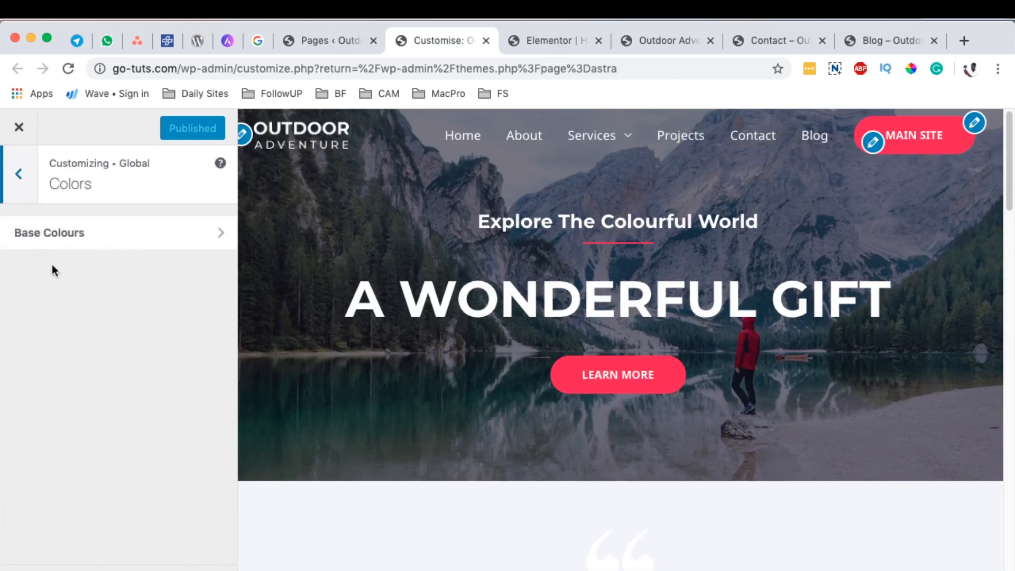
{"action": "left_click", "coordinate": [54, 233]}
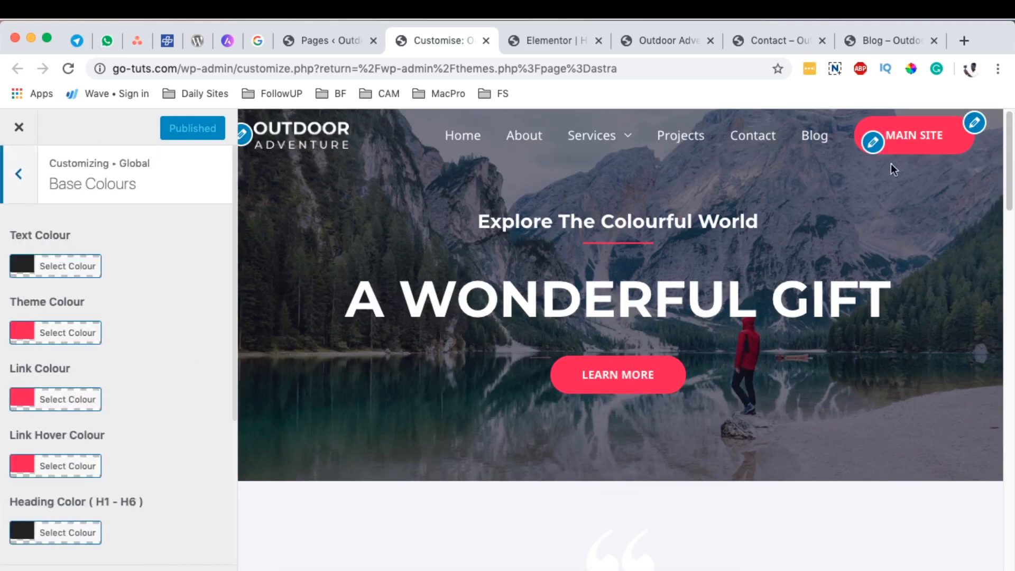
{"action": "scroll", "coordinate": [702, 438], "scroll_direction": "down", "scroll_amount": 7}
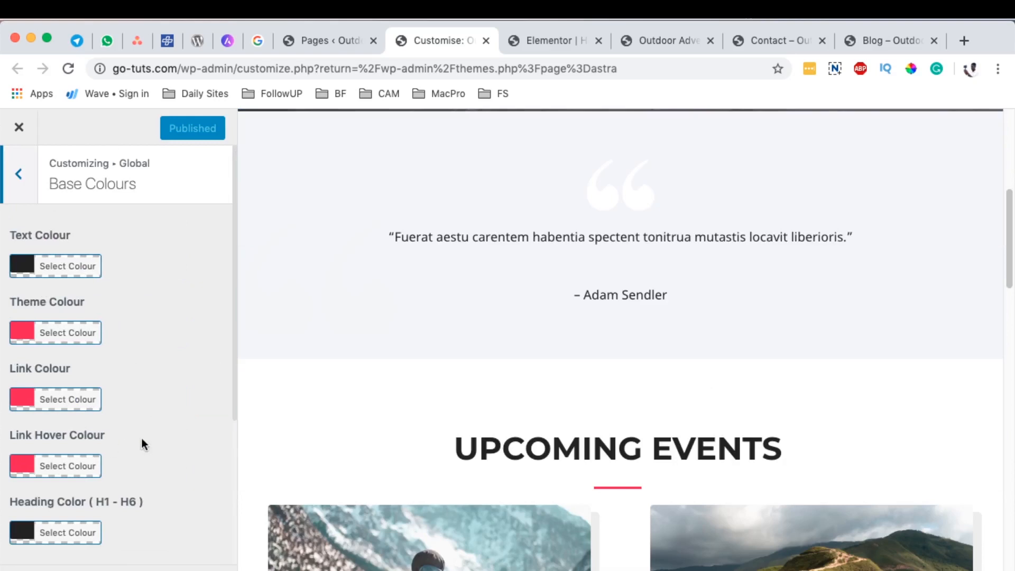
{"action": "left_click", "coordinate": [17, 183]}
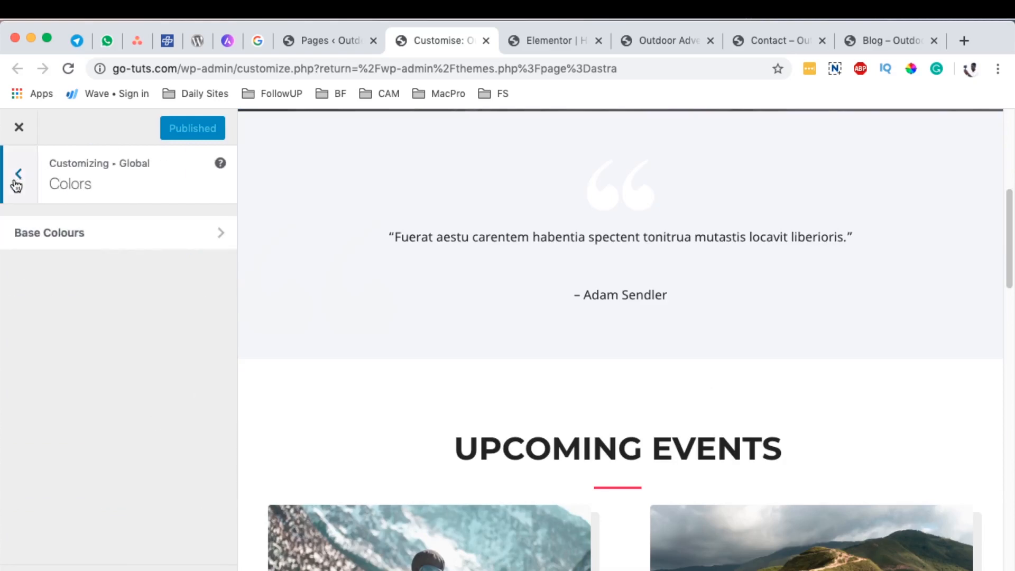
{"action": "left_click", "coordinate": [17, 183]}
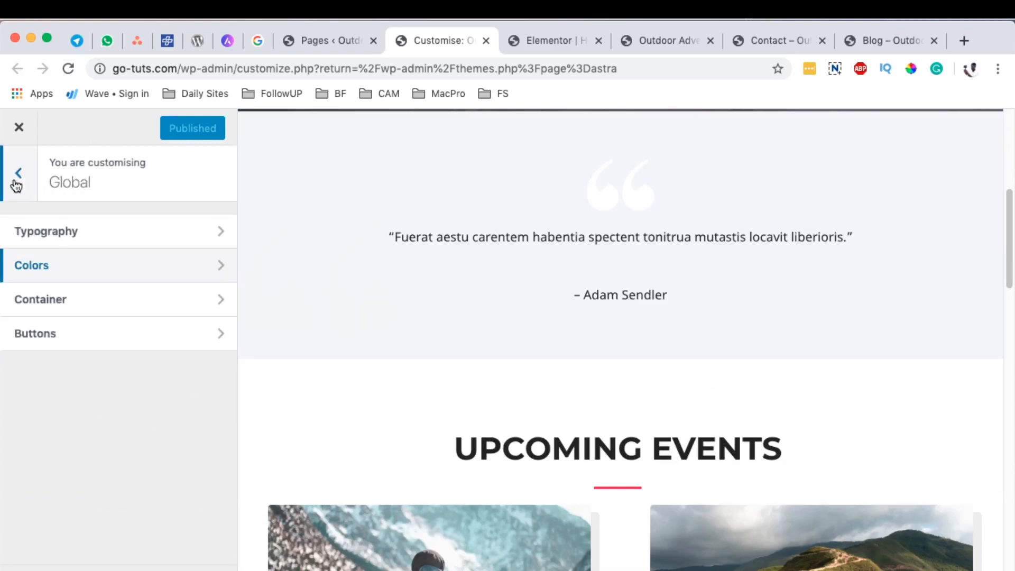
- Review the global Buttons settings, including the normal text and background colours, and return to the customizer's main list
{"action": "left_click", "coordinate": [41, 341]}
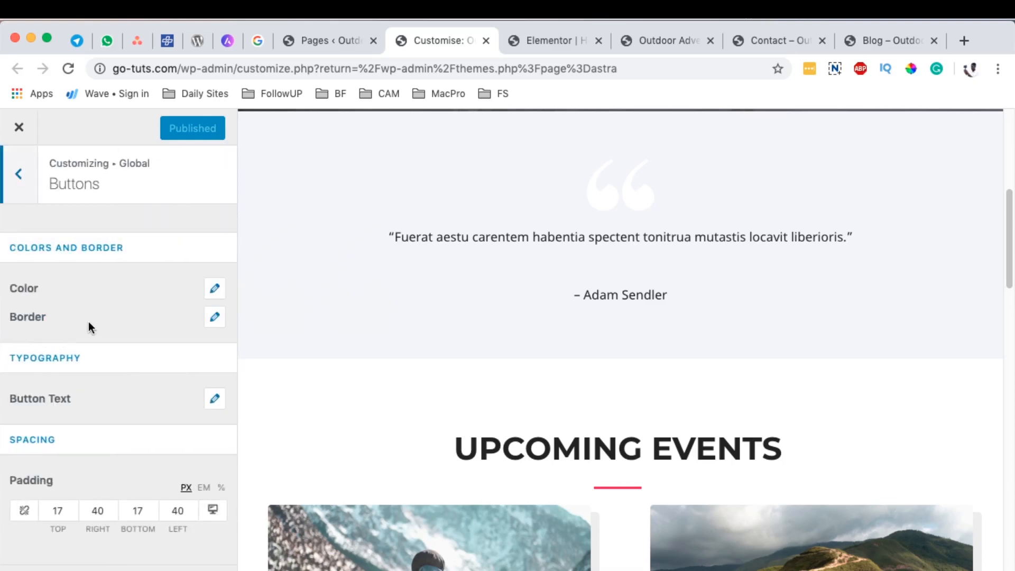
{"action": "scroll", "coordinate": [436, 255], "scroll_direction": "up", "scroll_amount": 7}
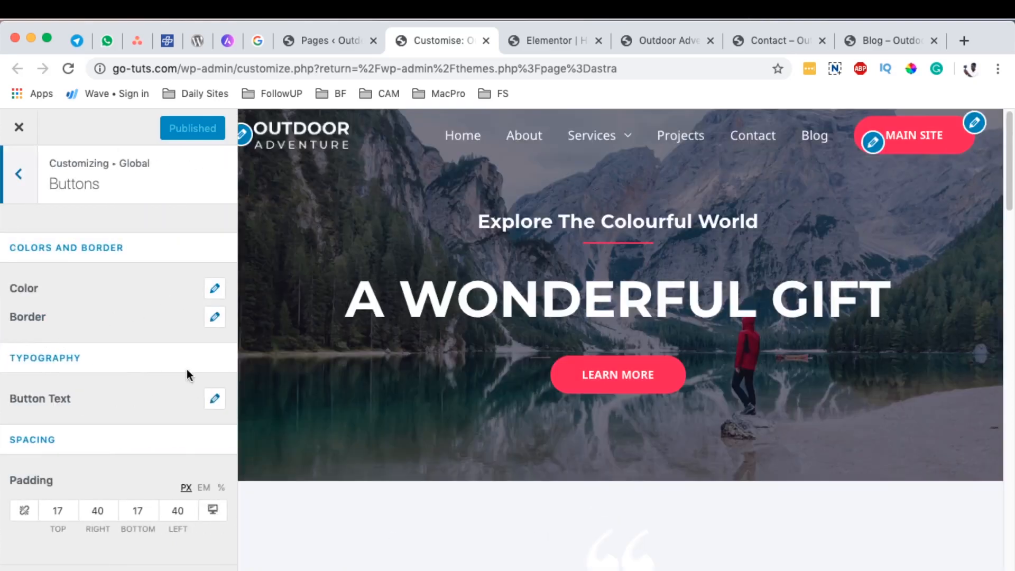
{"action": "left_click", "coordinate": [215, 289]}
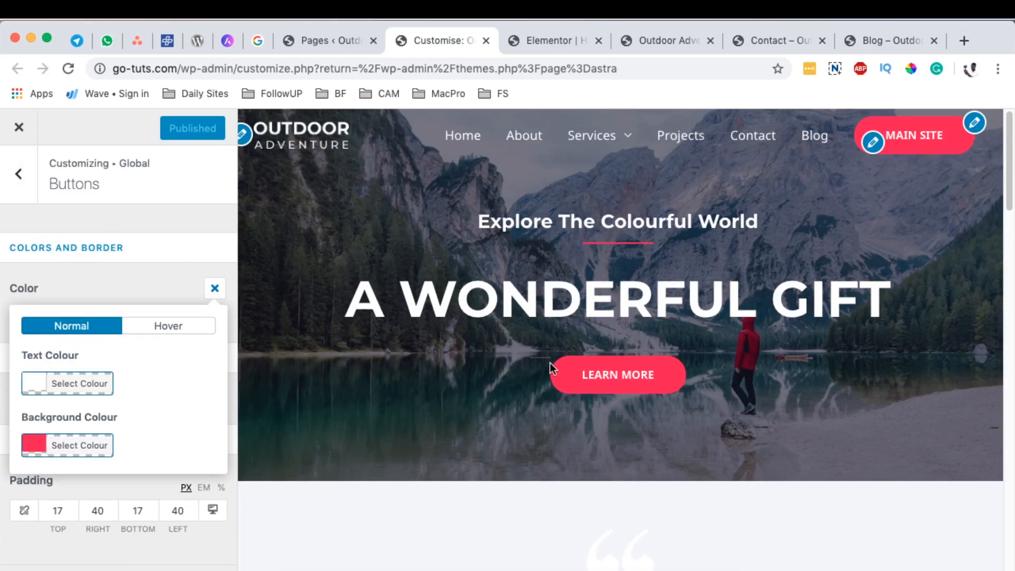
{"action": "left_click", "coordinate": [156, 285]}
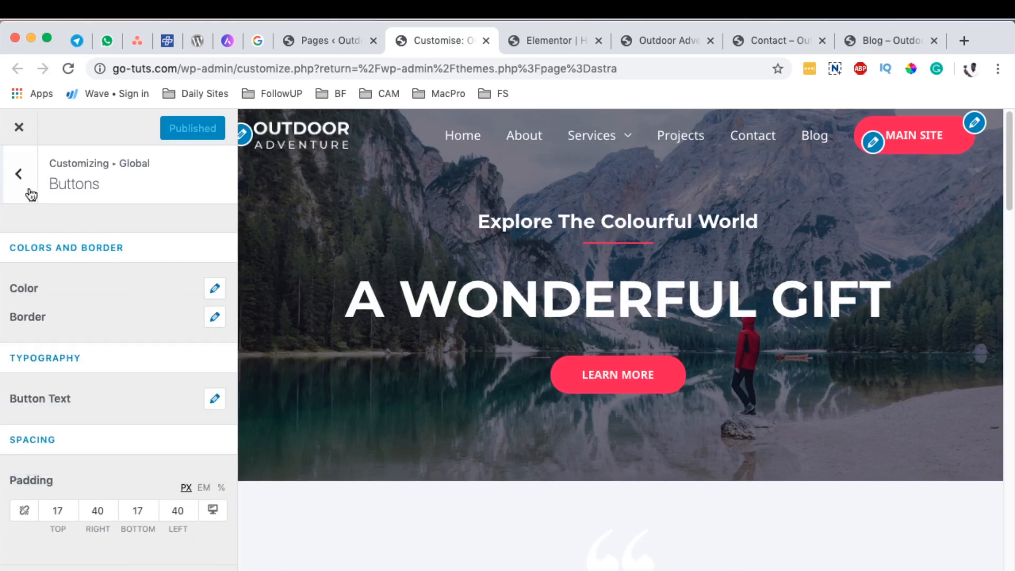
{"action": "left_click", "coordinate": [15, 189]}
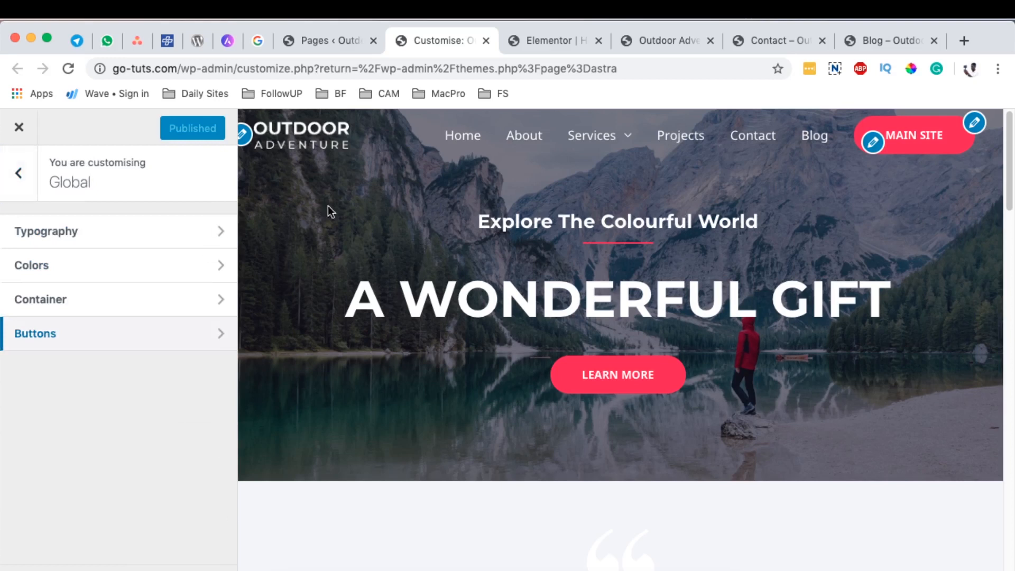
{"action": "left_click", "coordinate": [19, 177]}
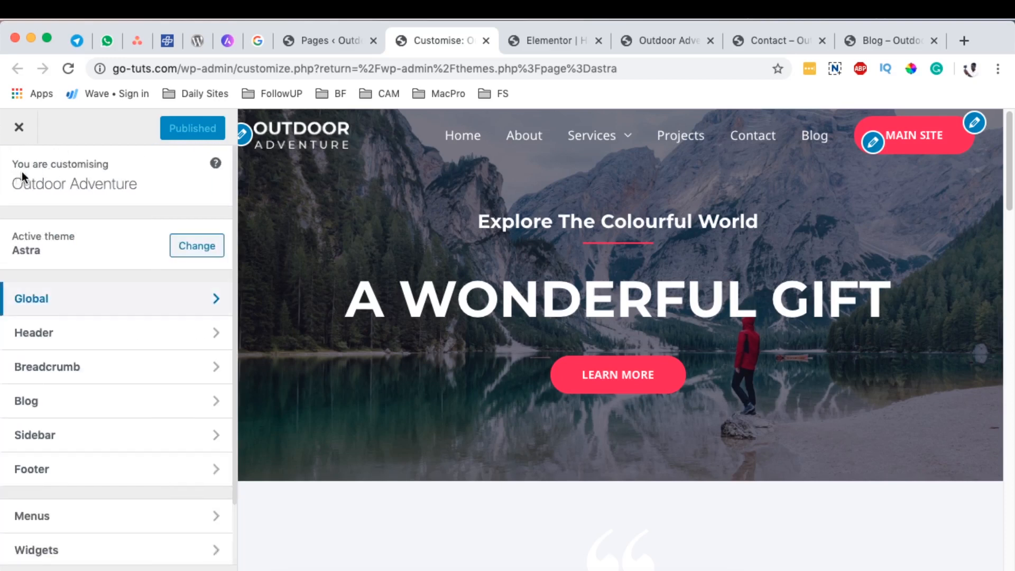
- Open Elementor's general settings in a new tab, check the default colour and font options, and return to the theme customizer
{"action": "left_click", "coordinate": [322, 41]}
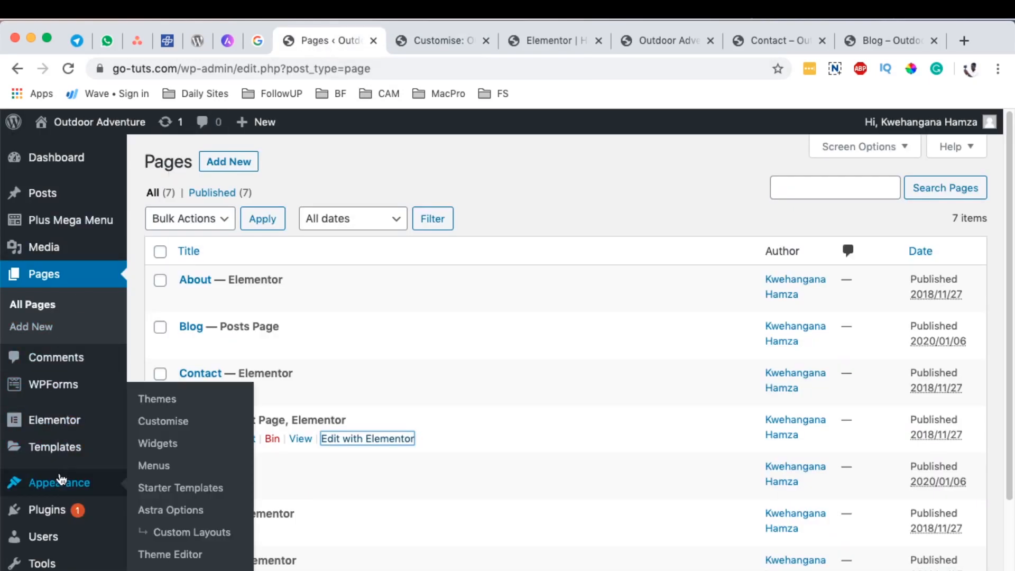
{"action": "mouse_move", "coordinate": [51, 423]}
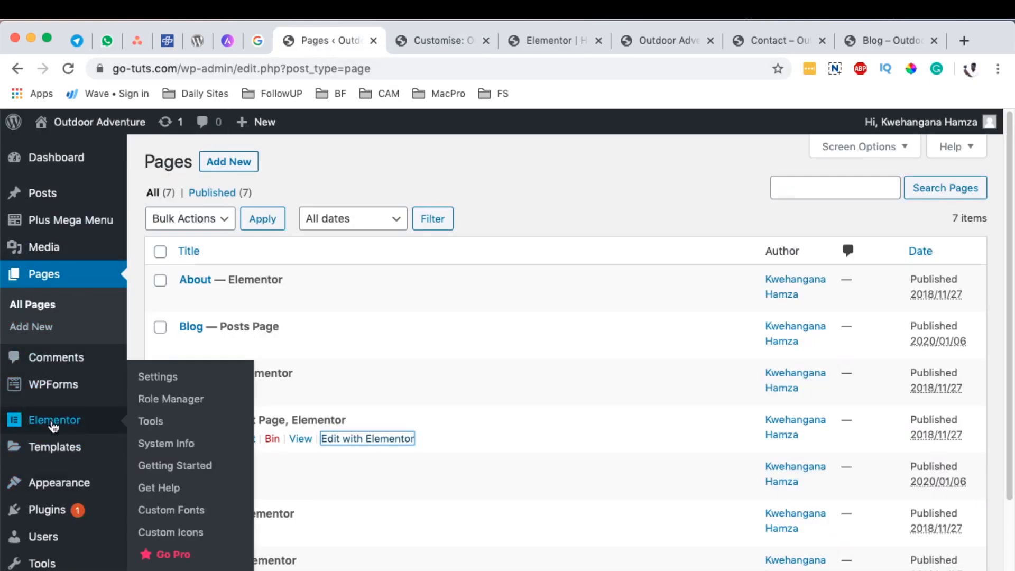
{"action": "left_click", "coordinate": [154, 383], "text": "super"}
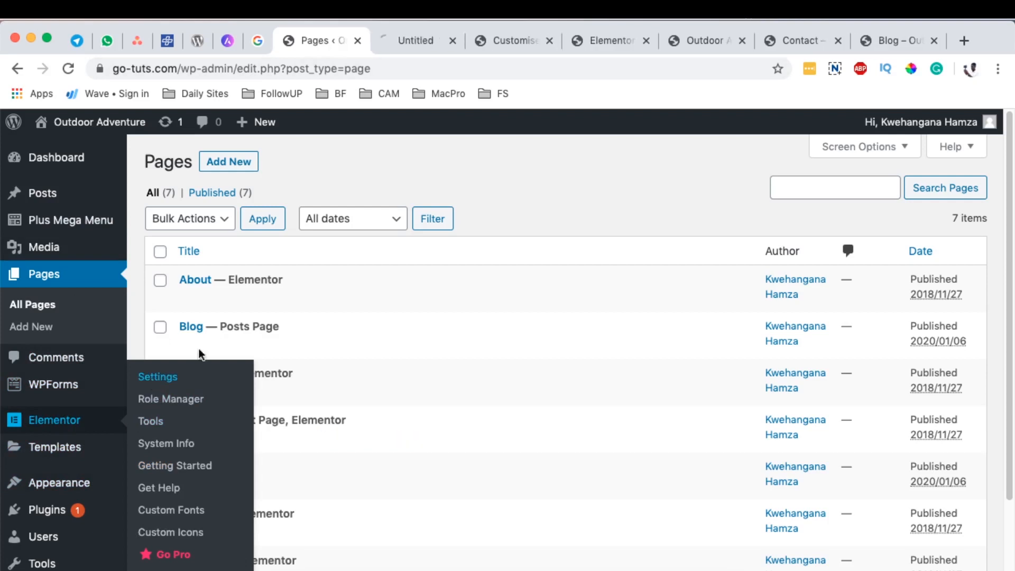
{"action": "left_click", "coordinate": [416, 43]}
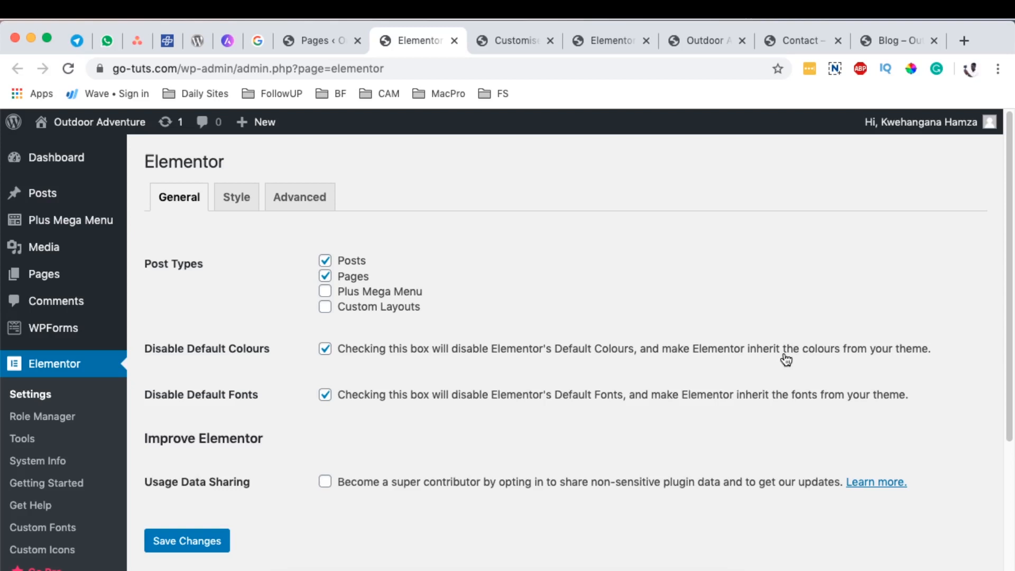
{"action": "left_click", "coordinate": [502, 40]}
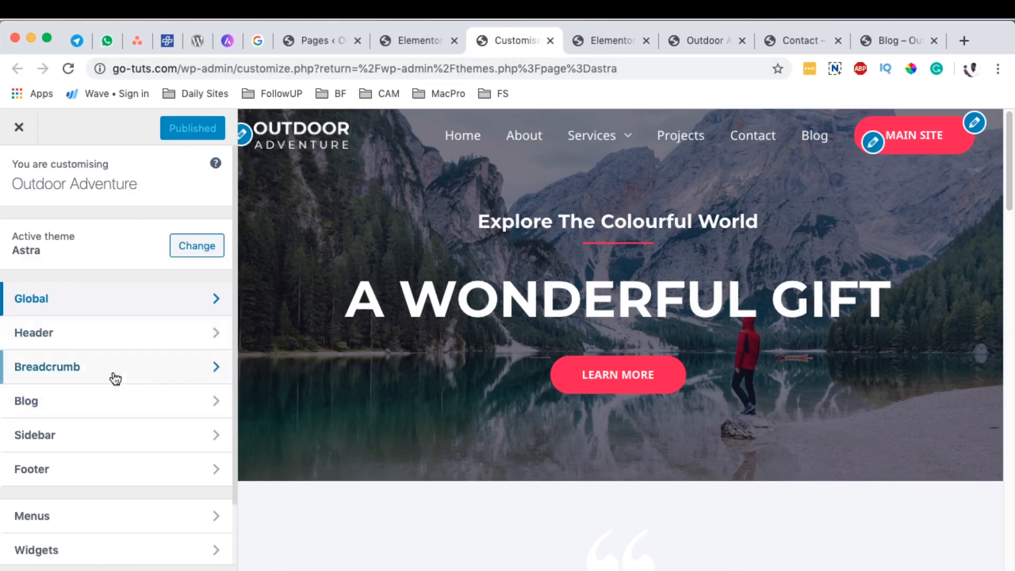
- Close the Elementor settings page and the theme customizer, and return to the homepage's Theme Style in the Elementor editor
{"action": "left_click", "coordinate": [699, 38]}
{"action": "left_click", "coordinate": [611, 41]}
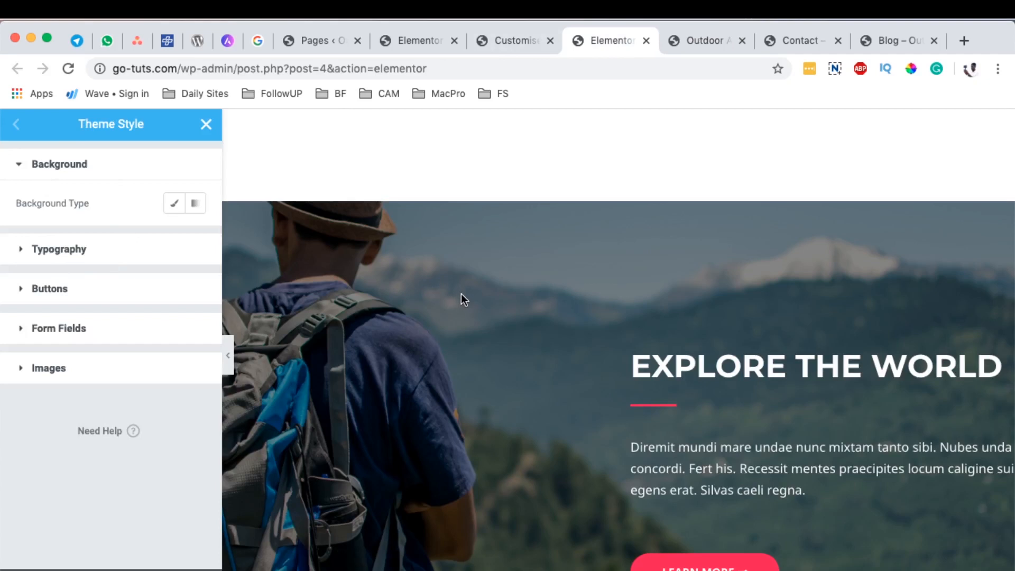
{"action": "left_click", "coordinate": [372, 45]}
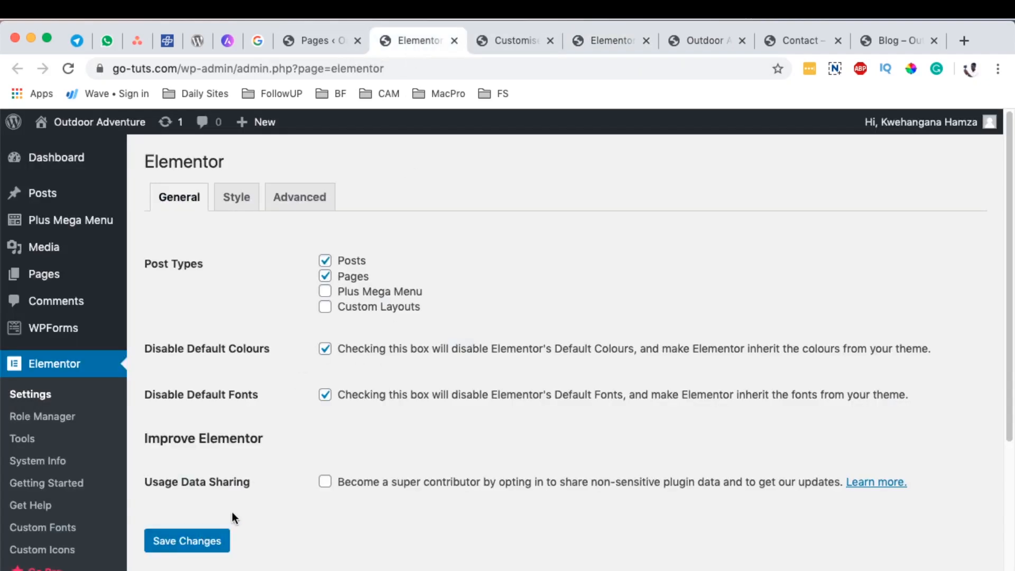
{"action": "key", "text": "super+w"}
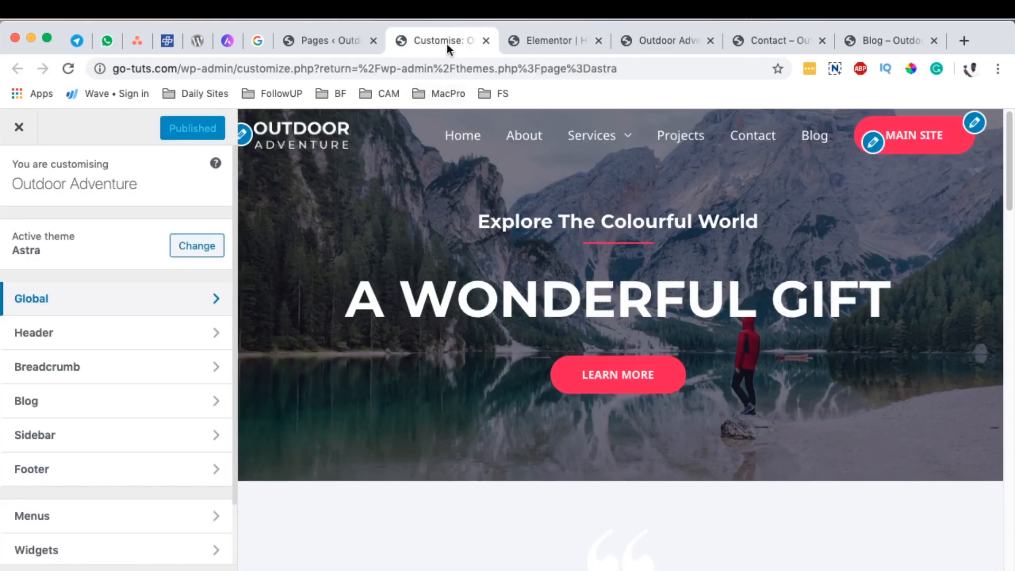
{"action": "key", "text": "super+w"}
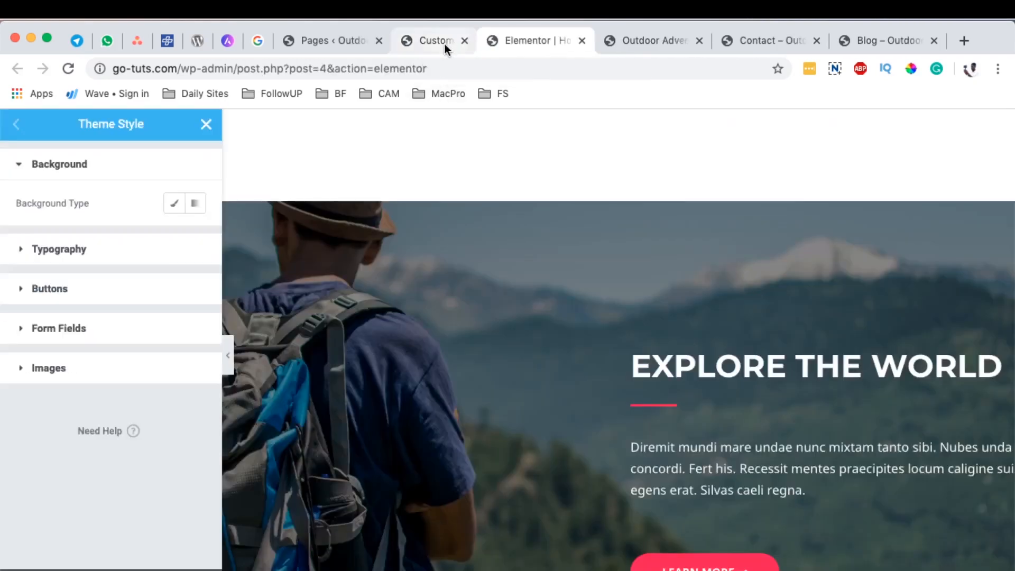
- Try a classic theme background with the preset blue colour on the homepage
{"action": "scroll", "coordinate": [535, 279], "scroll_direction": "down", "scroll_amount": 10}
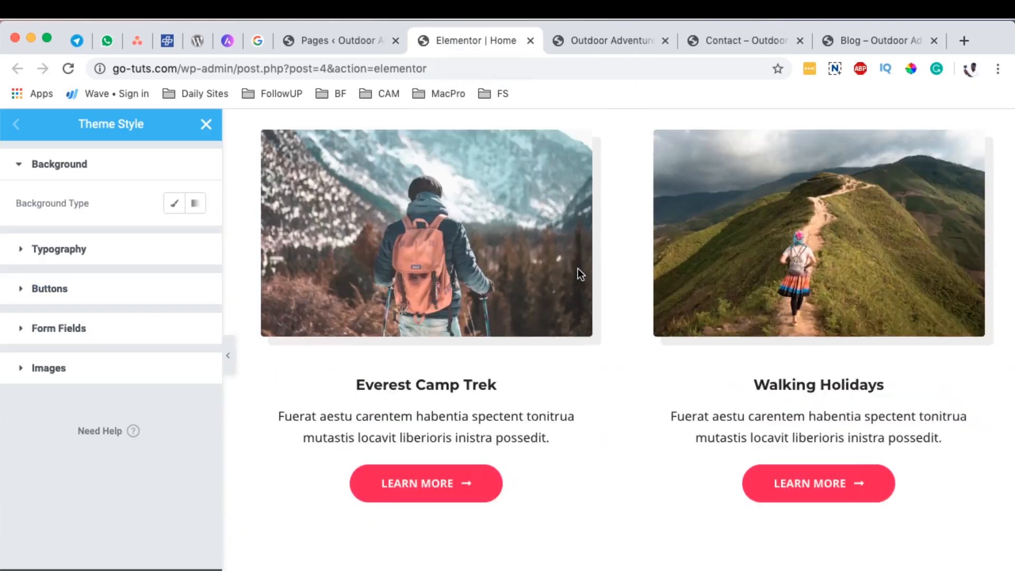
{"action": "scroll", "coordinate": [577, 268], "scroll_direction": "up", "scroll_amount": 10}
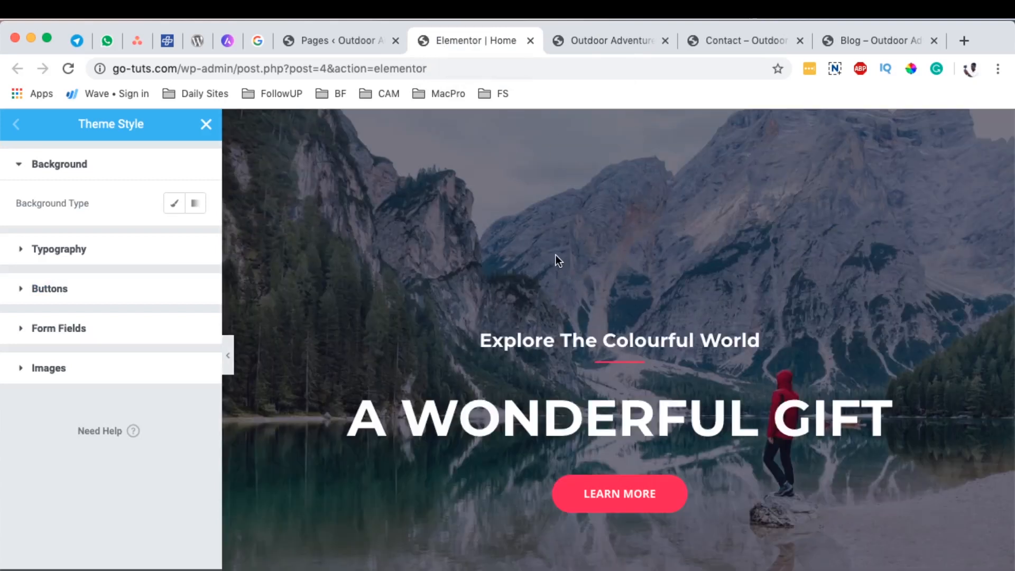
{"action": "scroll", "coordinate": [555, 258], "scroll_direction": "down", "scroll_amount": 8}
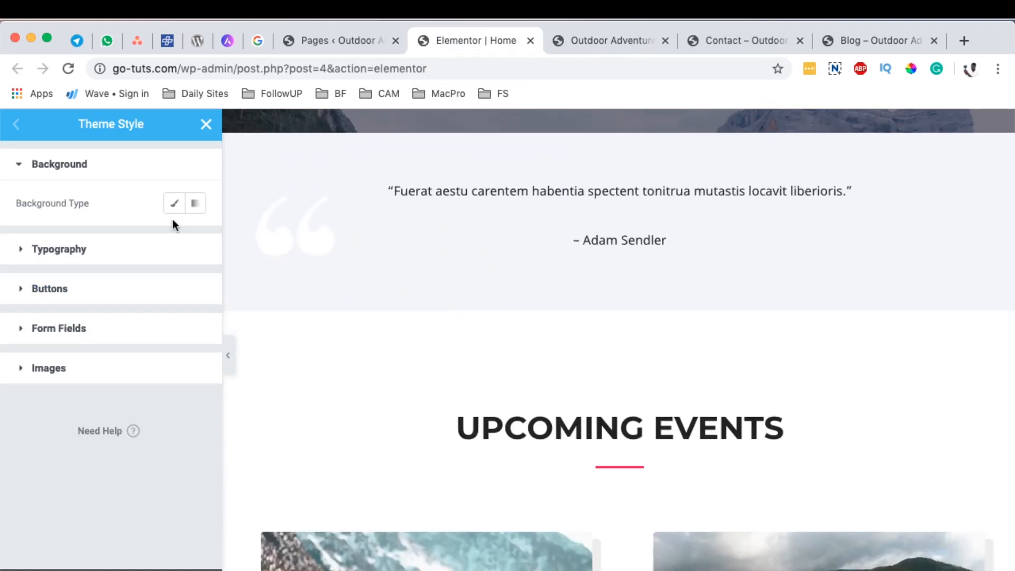
{"action": "left_click", "coordinate": [174, 203]}
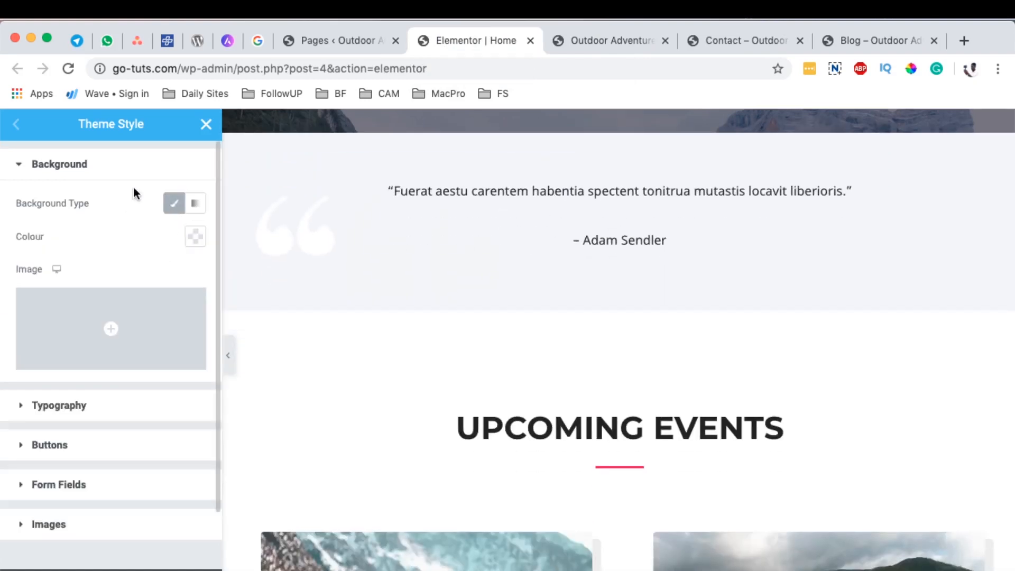
{"action": "left_click", "coordinate": [196, 239]}
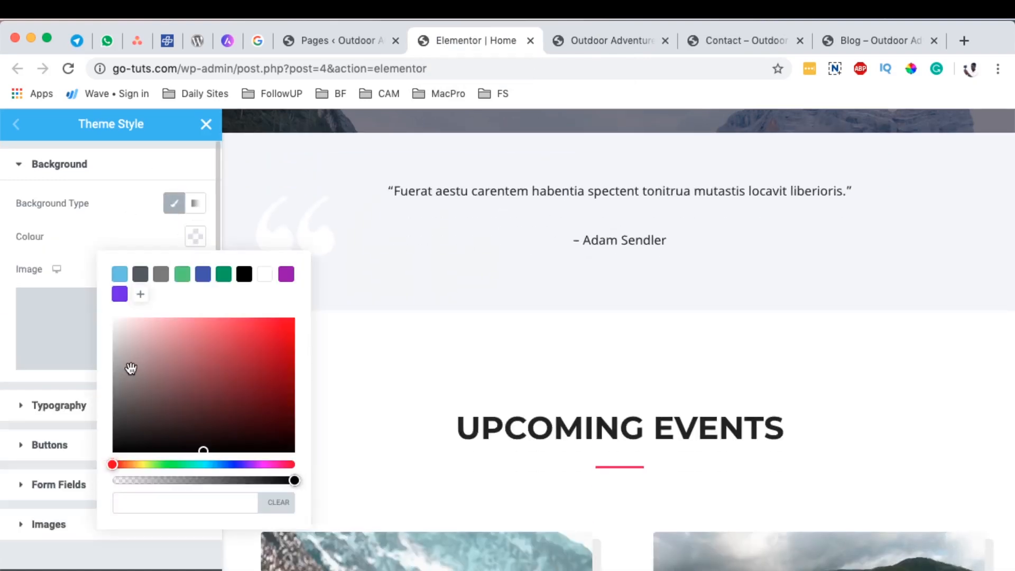
{"action": "left_click", "coordinate": [203, 273]}
{"action": "left_click", "coordinate": [605, 311]}
- Examine which homepage sections take on the theme background colour, from Upcoming Events down to Upcoming Tours & Destination
{"action": "scroll", "coordinate": [528, 296], "scroll_direction": "down", "scroll_amount": 6}
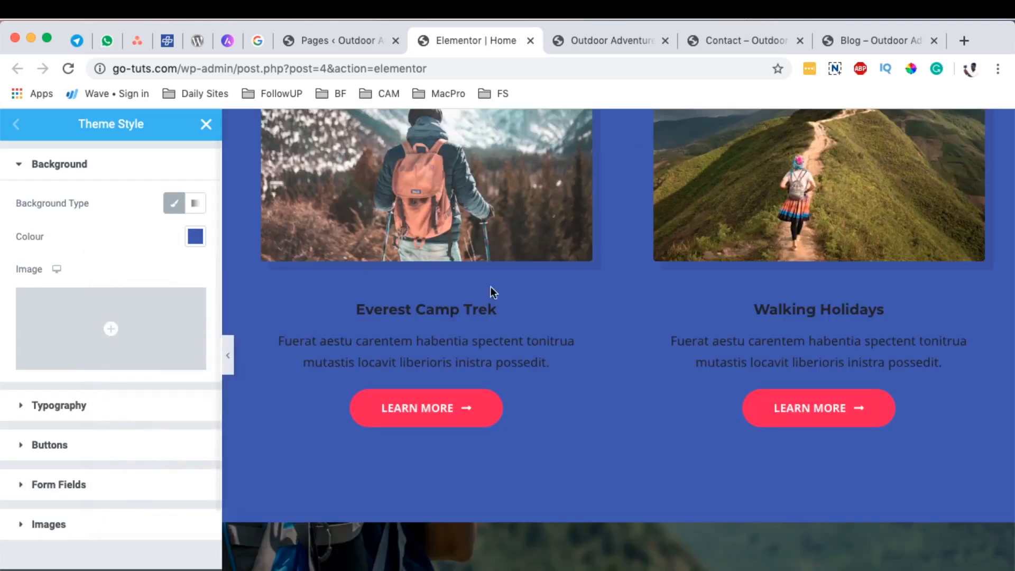
{"action": "scroll", "coordinate": [560, 311], "scroll_direction": "up", "scroll_amount": 2}
{"action": "scroll", "coordinate": [571, 307], "scroll_direction": "up", "scroll_amount": 3}
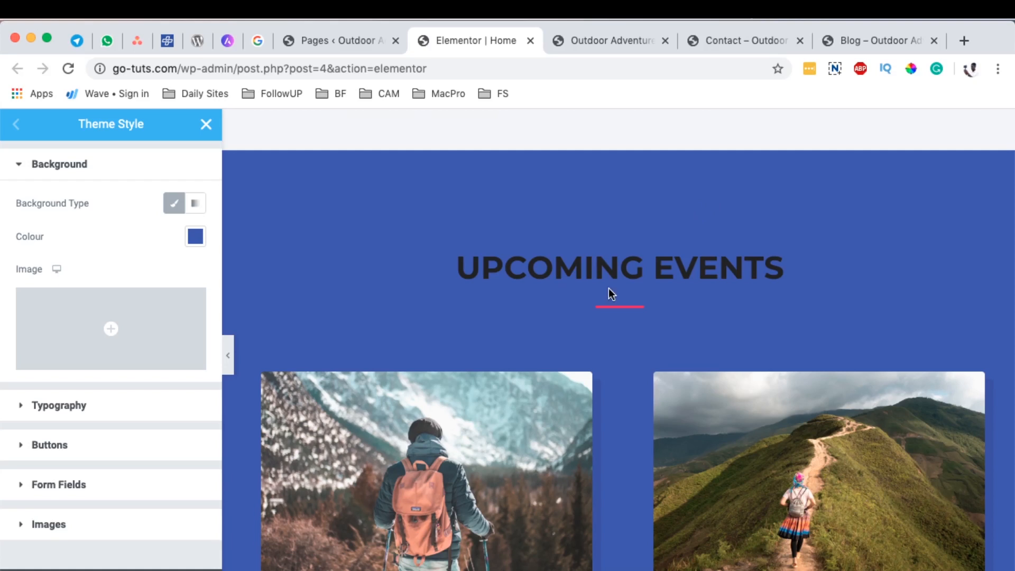
{"action": "scroll", "coordinate": [610, 286], "scroll_direction": "down", "scroll_amount": 20}
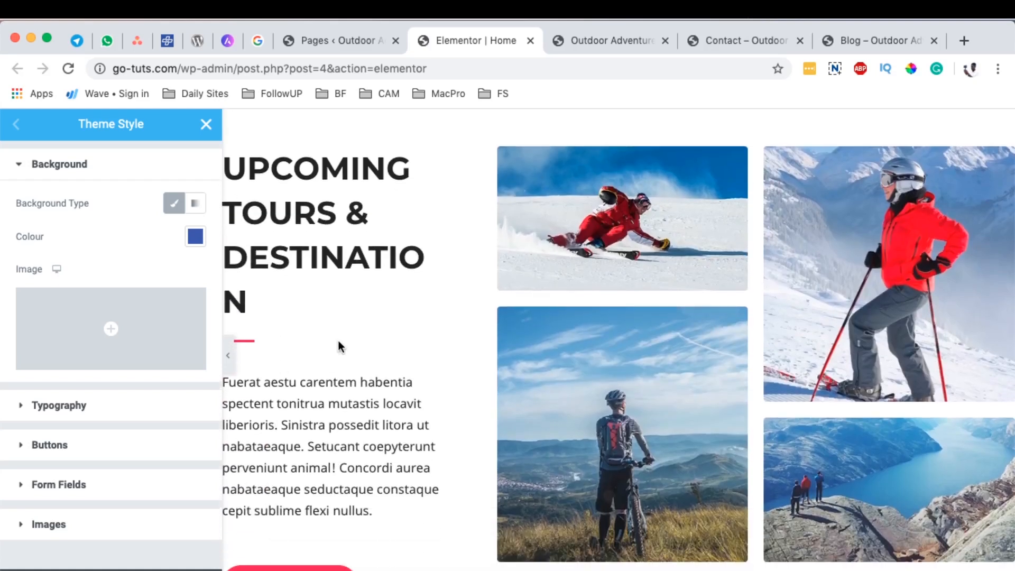
{"action": "scroll", "coordinate": [349, 341], "scroll_direction": "up", "scroll_amount": 5}
{"action": "scroll", "coordinate": [398, 367], "scroll_direction": "up", "scroll_amount": 12}
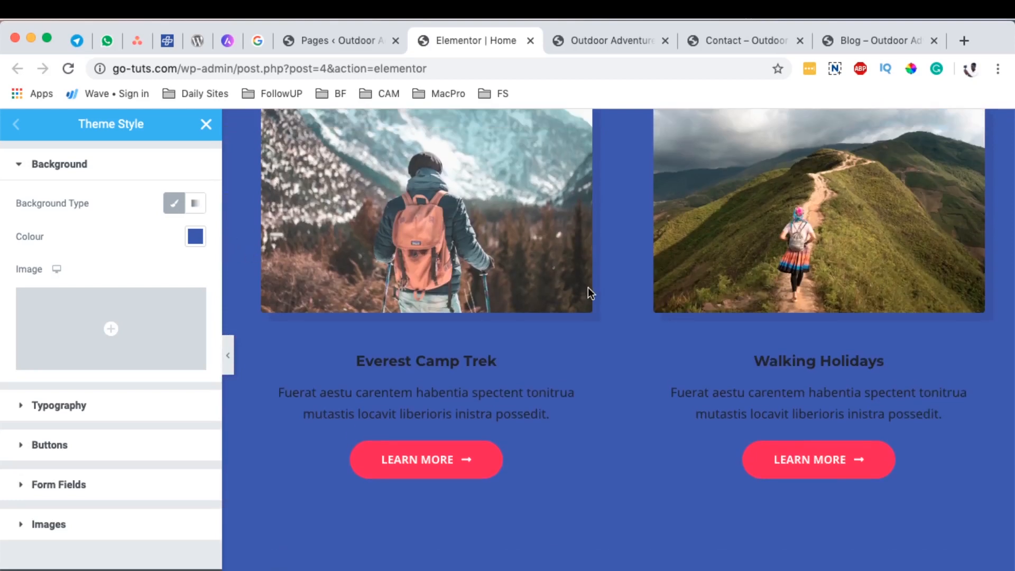
{"action": "scroll", "coordinate": [586, 290], "scroll_direction": "up", "scroll_amount": 6}
- Try the gradient type for the theme background, and check the live homepage before returning to the editor
{"action": "left_click", "coordinate": [196, 207]}
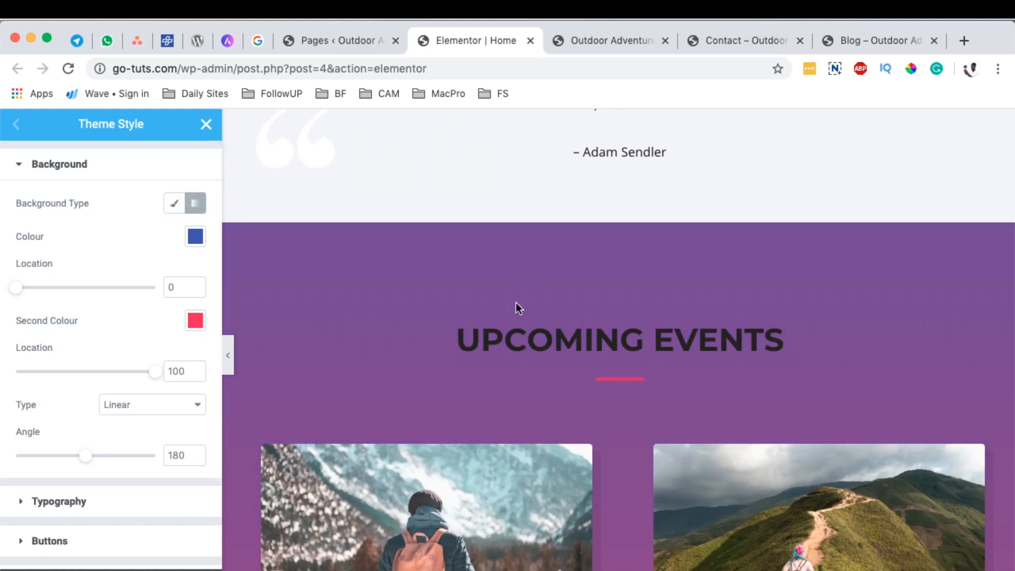
{"action": "left_click", "coordinate": [601, 41]}
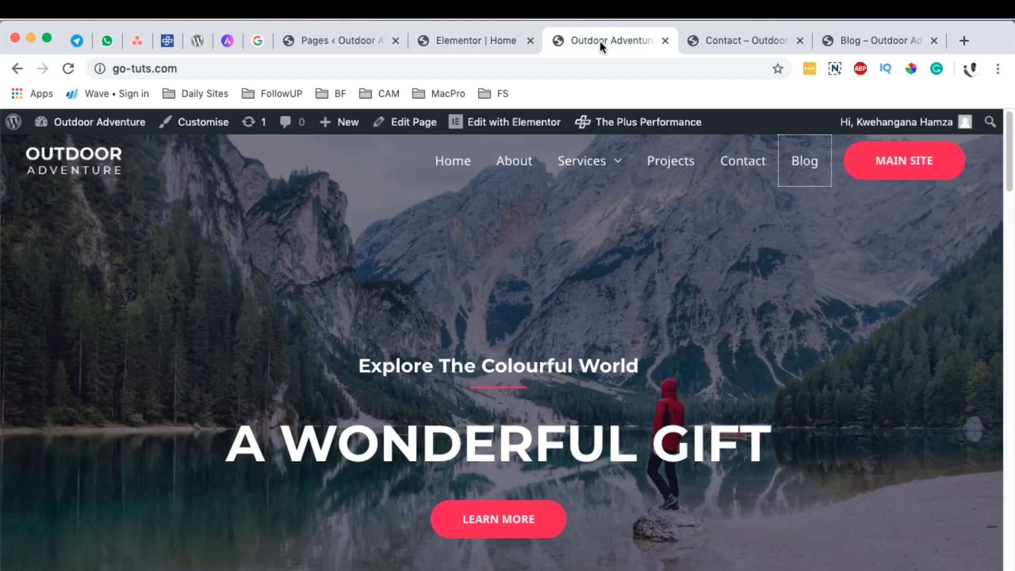
{"action": "scroll", "coordinate": [477, 388], "scroll_direction": "down", "scroll_amount": 5}
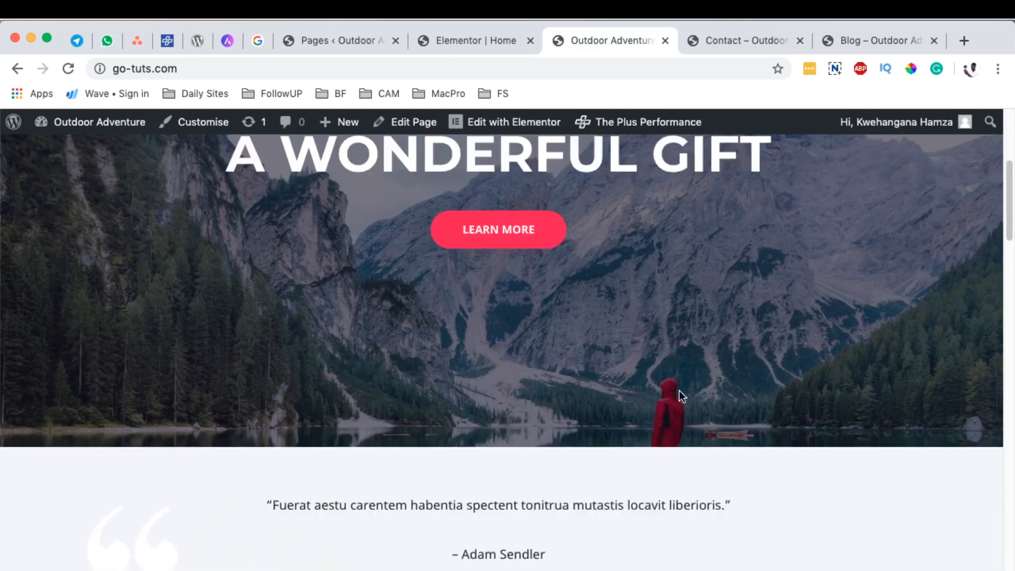
{"action": "left_click", "coordinate": [452, 43]}
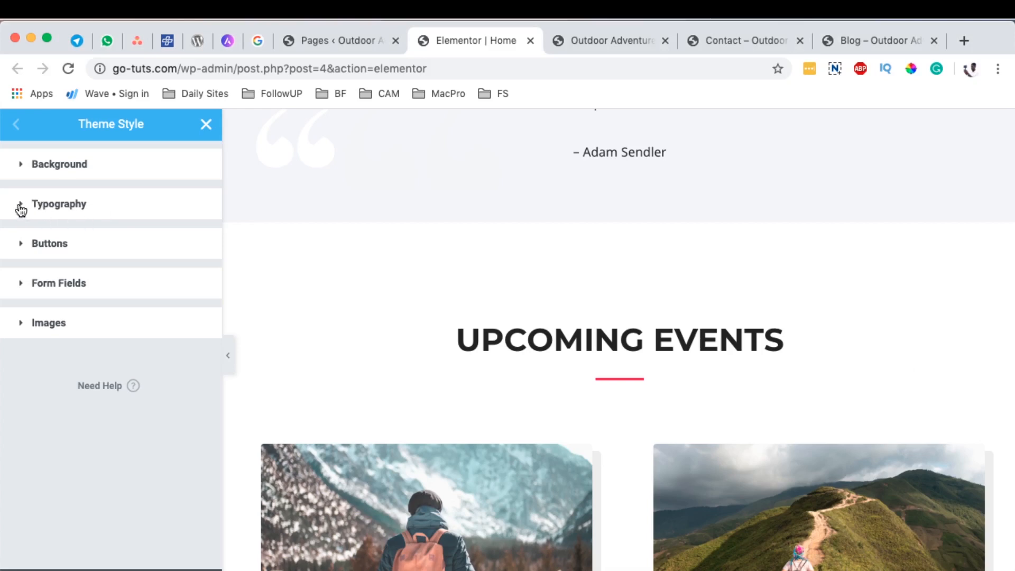
- Set the Theme Style body text colour to the preset green #23A455
{"action": "left_click", "coordinate": [21, 207]}
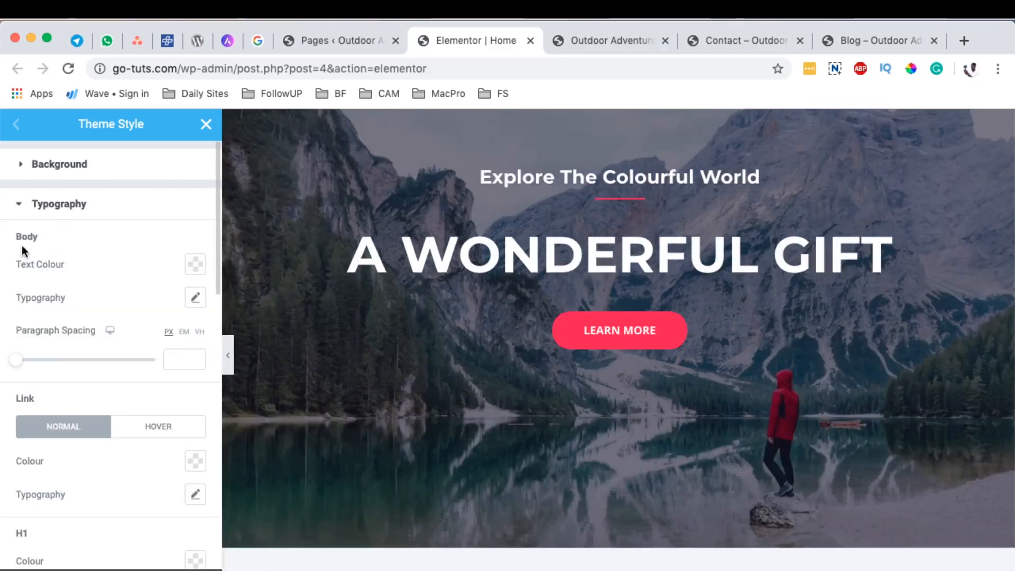
{"action": "scroll", "coordinate": [437, 310], "scroll_direction": "down", "scroll_amount": 10}
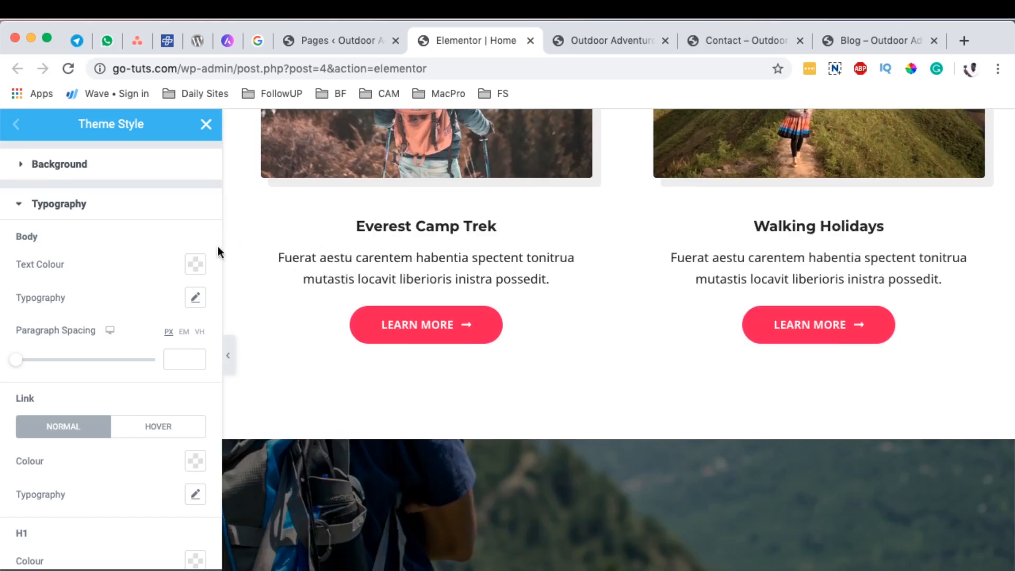
{"action": "left_click", "coordinate": [195, 264]}
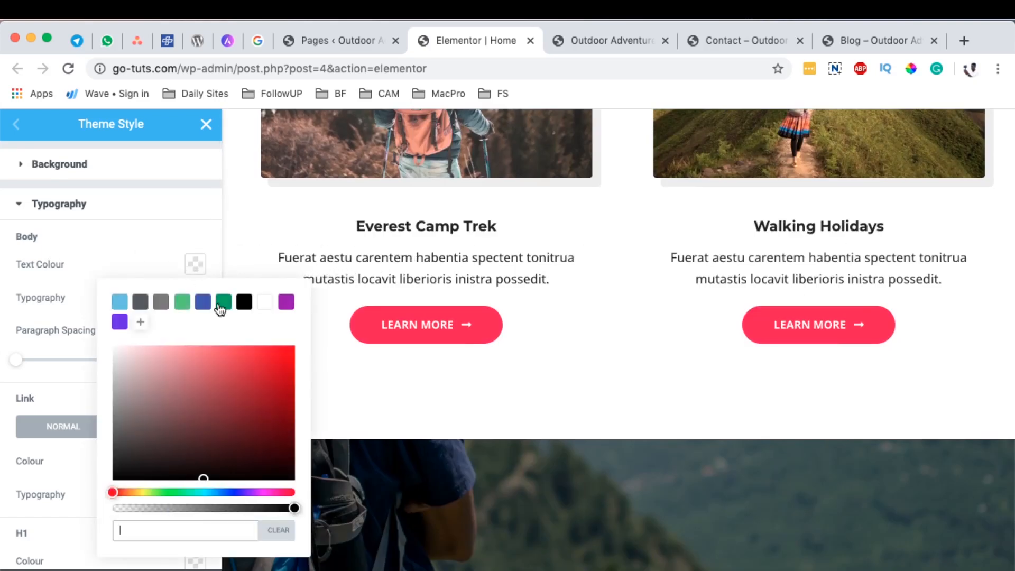
{"action": "left_click", "coordinate": [220, 308]}
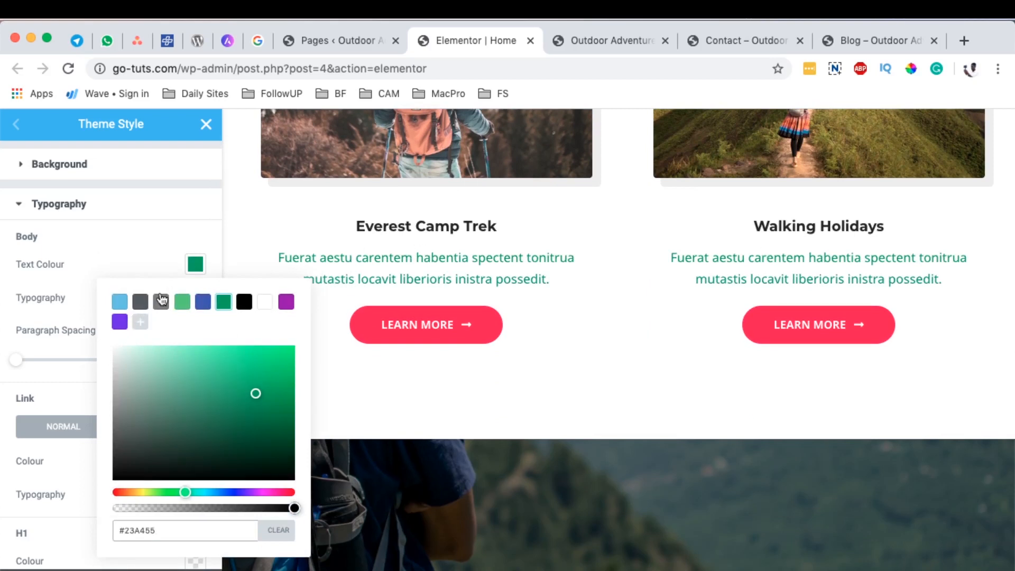
{"action": "left_click", "coordinate": [195, 265]}
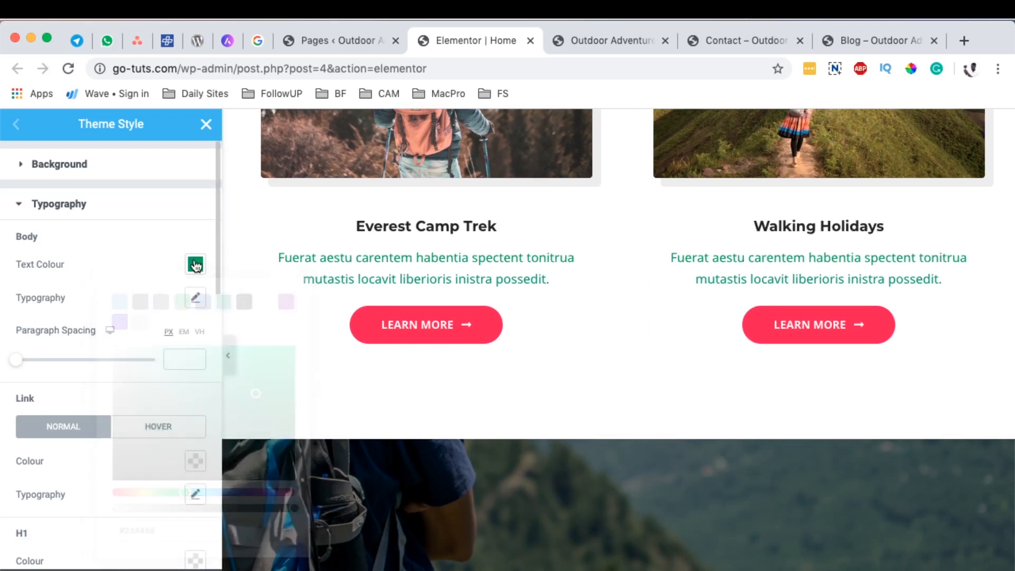
- Set the body typography's font family to PT Sans in the Theme Style
{"action": "left_click", "coordinate": [195, 297]}
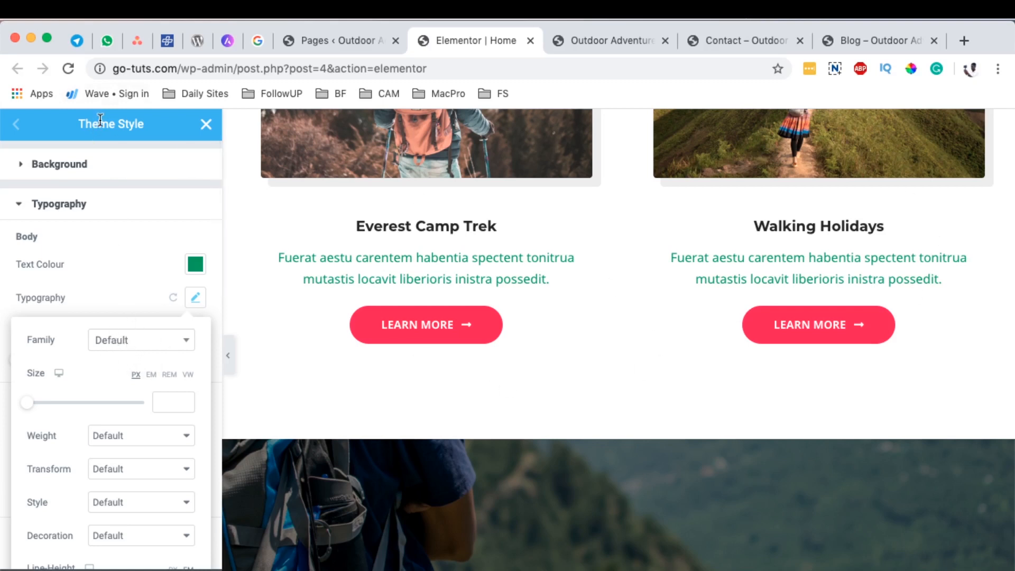
{"action": "left_click", "coordinate": [118, 341]}
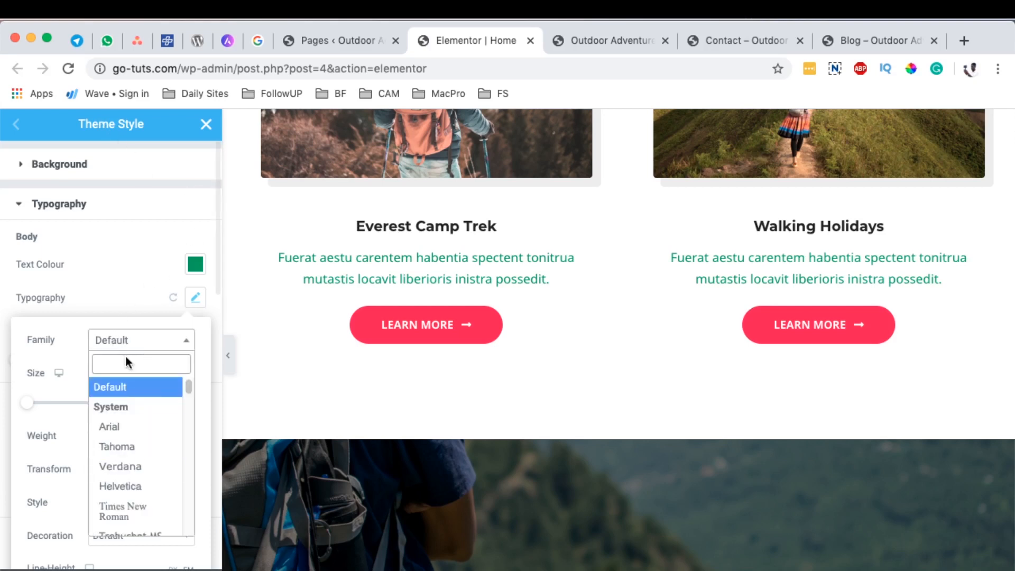
{"action": "type", "text": "pt"}
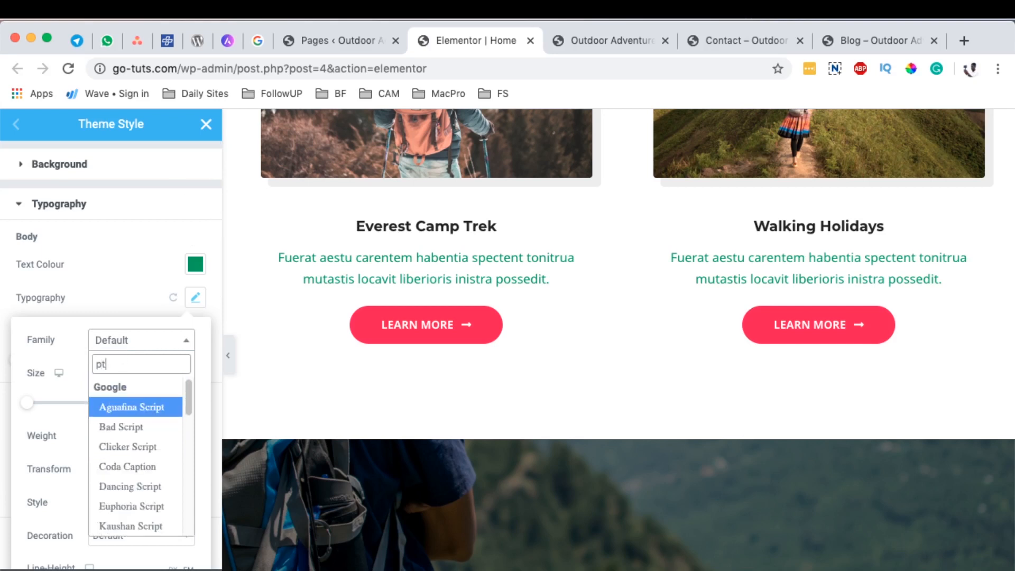
{"action": "type", "text": " s"}
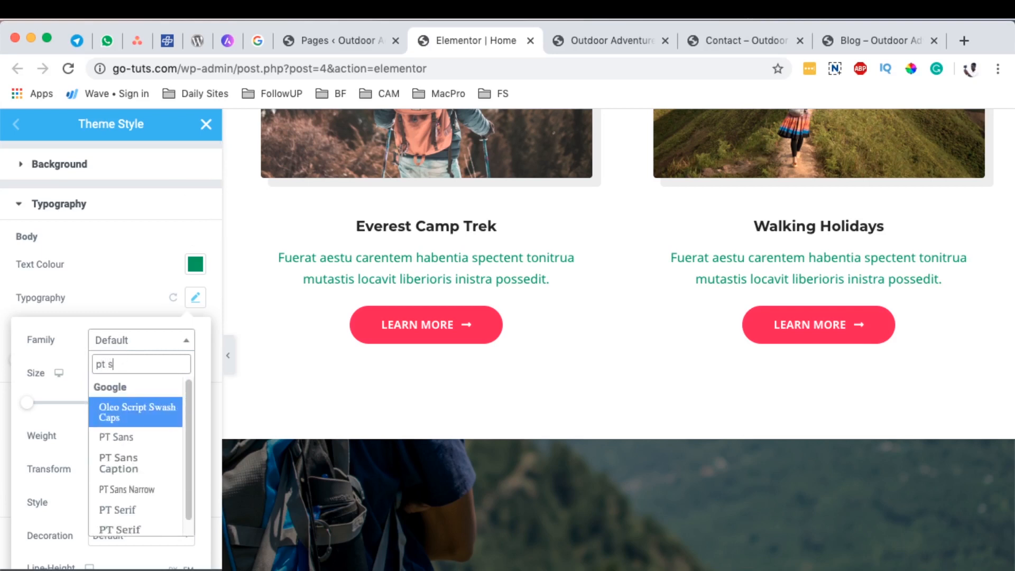
{"action": "left_click", "coordinate": [118, 440]}
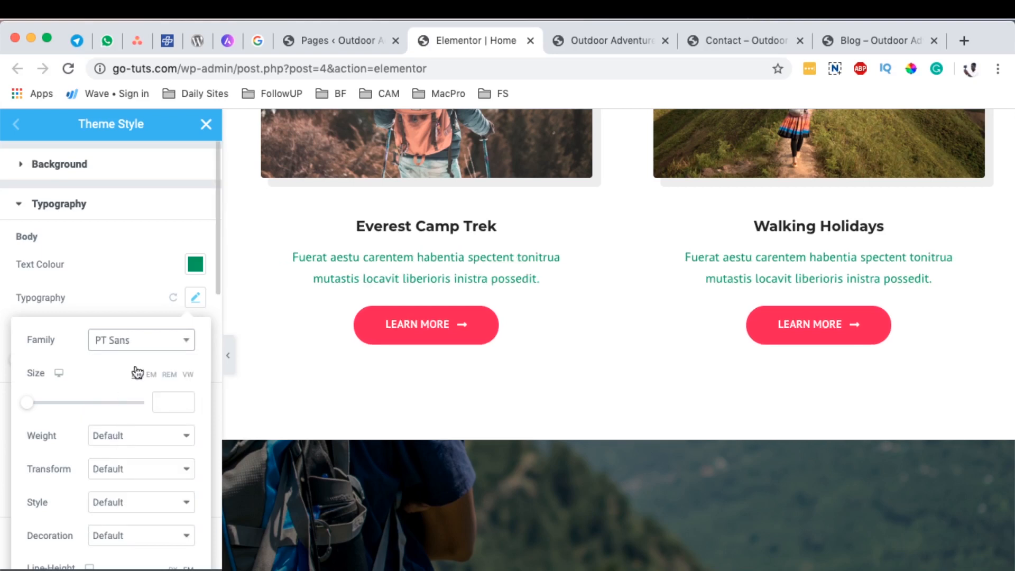
{"action": "left_click", "coordinate": [194, 301]}
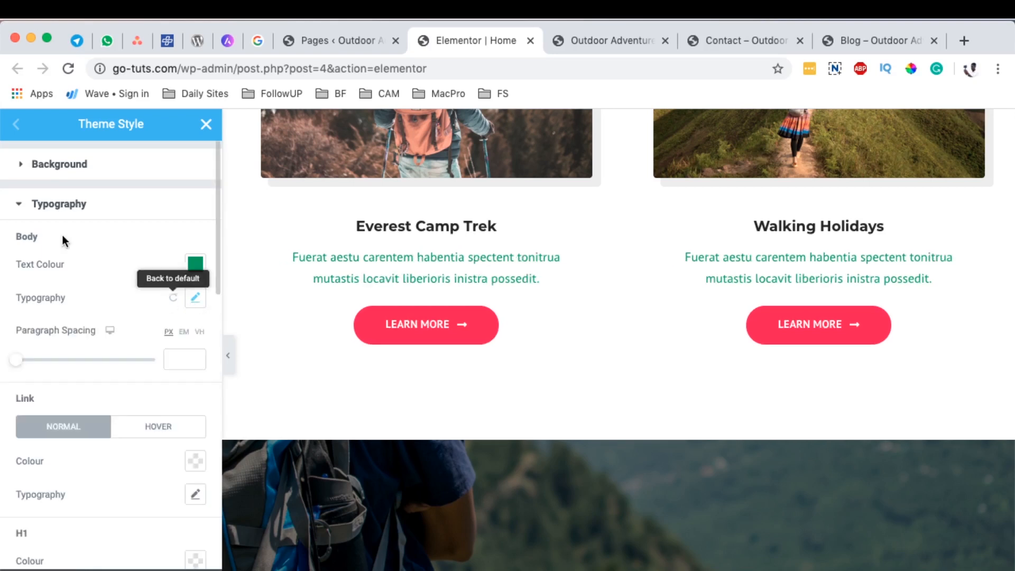
- Set the normal link colour to the preset green #23A455
{"action": "scroll", "coordinate": [106, 276], "scroll_direction": "down", "scroll_amount": 5}
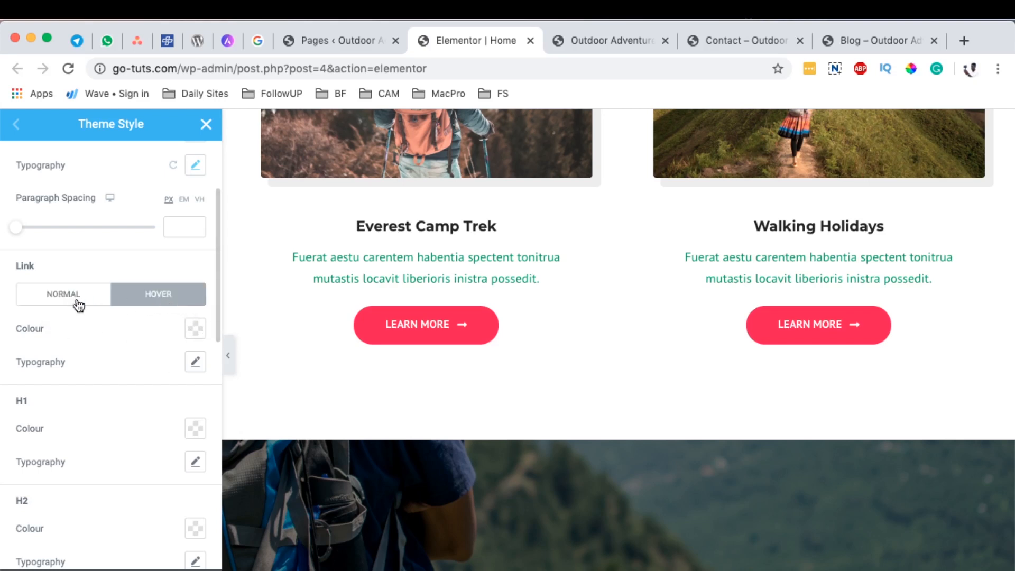
{"action": "scroll", "coordinate": [482, 339], "scroll_direction": "down", "scroll_amount": 5}
{"action": "left_click", "coordinate": [195, 298]}
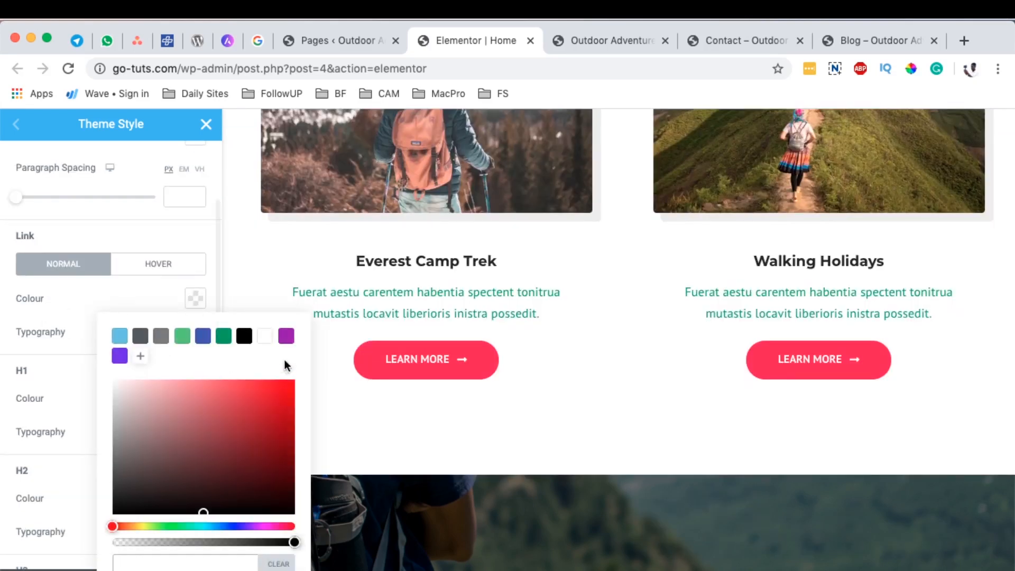
{"action": "left_click_drag", "start_coordinate": [274, 393], "coordinate": [310, 379]}
{"action": "left_click", "coordinate": [220, 381]}
{"action": "left_click", "coordinate": [223, 336]}
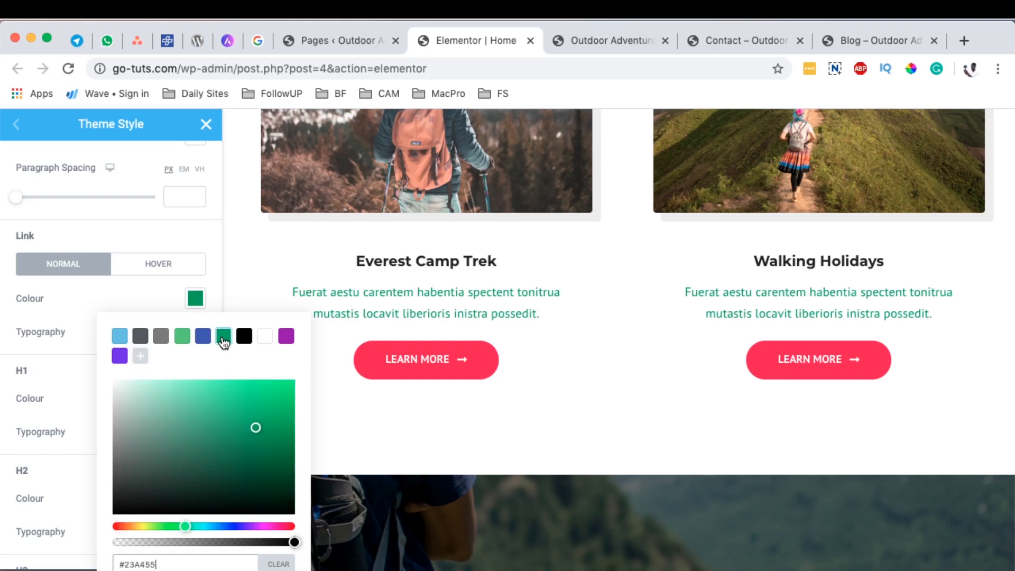
{"action": "left_click", "coordinate": [195, 299]}
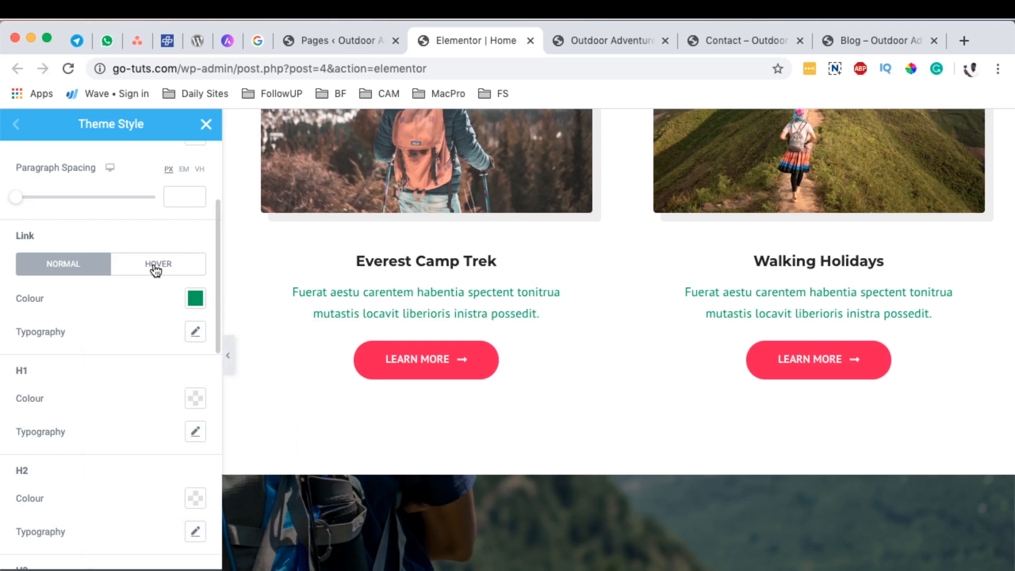
- Set the link hover colour to the preset light green #61CE70
{"action": "left_click", "coordinate": [156, 269]}
{"action": "left_click", "coordinate": [196, 299]}
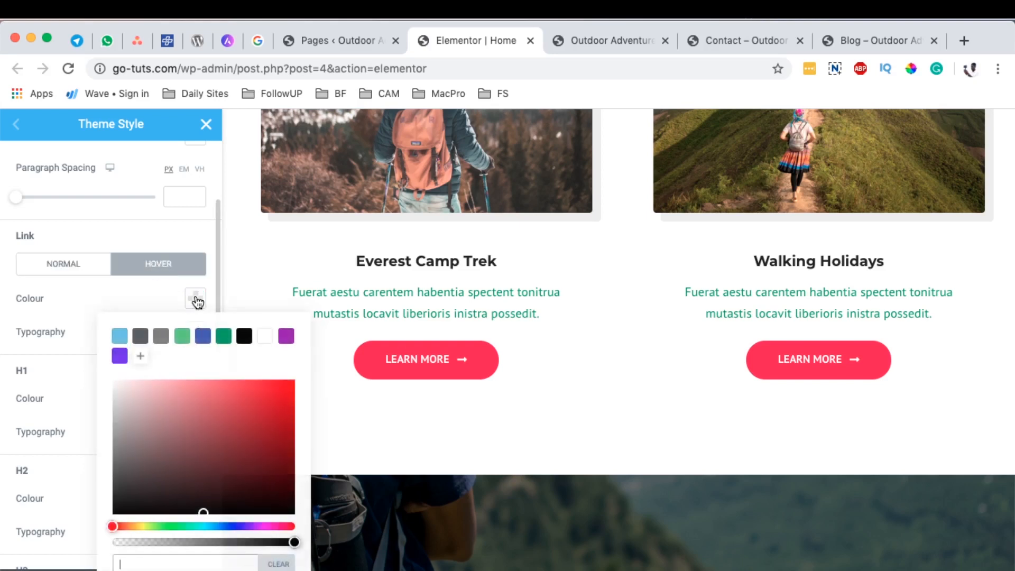
{"action": "left_click", "coordinate": [182, 336]}
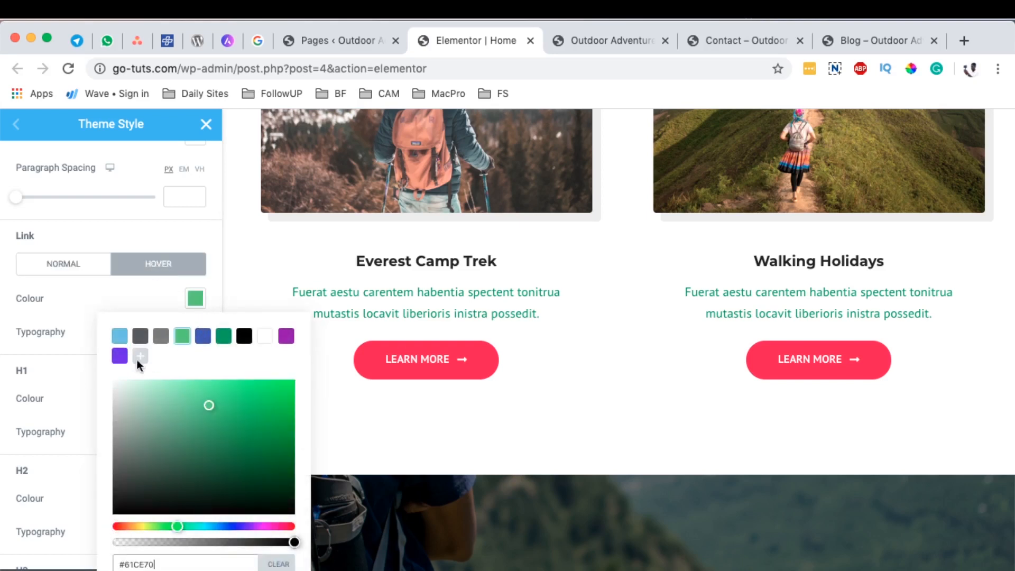
{"action": "left_click", "coordinate": [78, 304]}
{"action": "scroll", "coordinate": [155, 353], "scroll_direction": "down", "scroll_amount": 1}
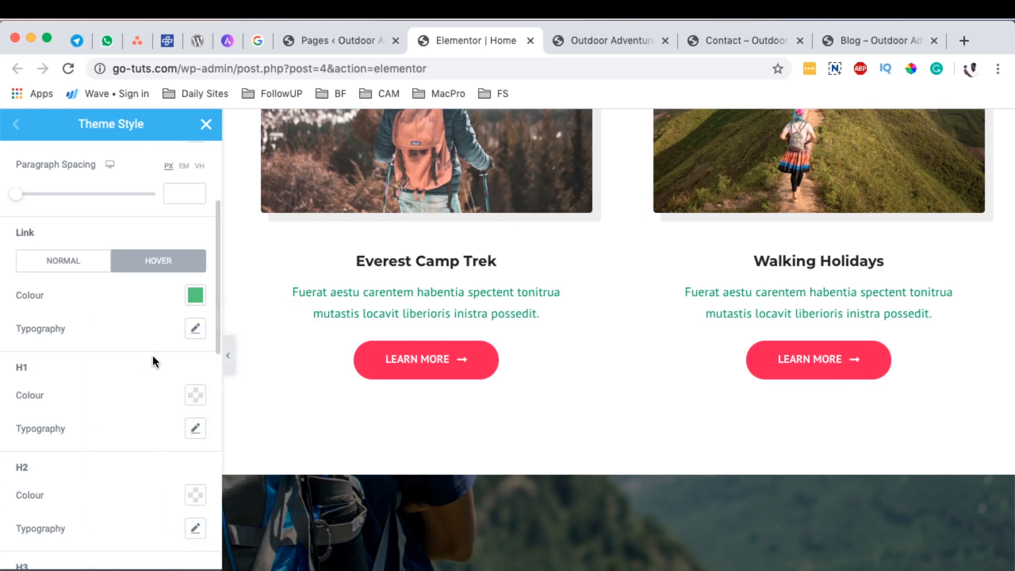
- Set the link hover typography's font family to PT Sans in the Theme Style
{"action": "left_click", "coordinate": [197, 329]}
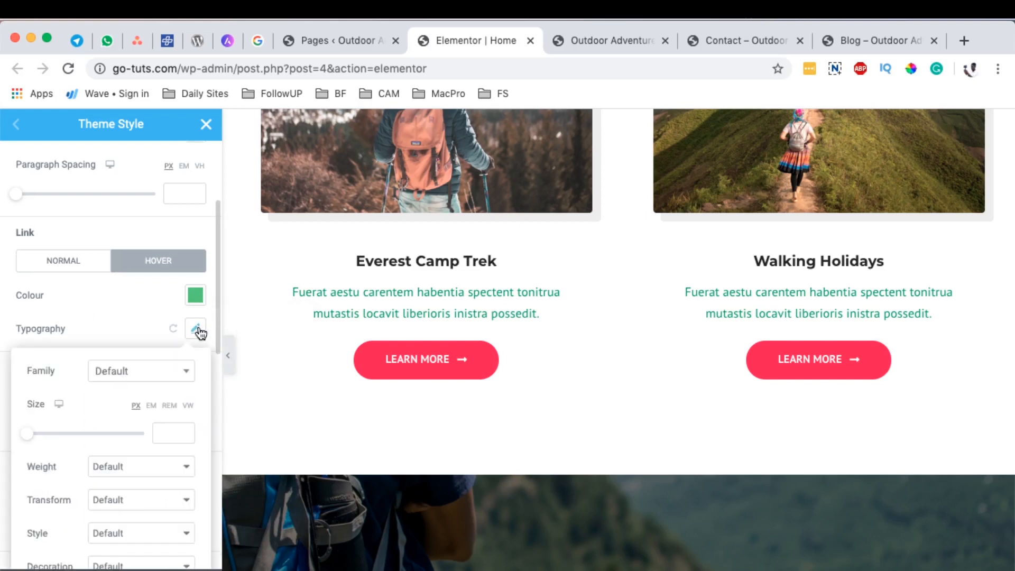
{"action": "left_click", "coordinate": [161, 377]}
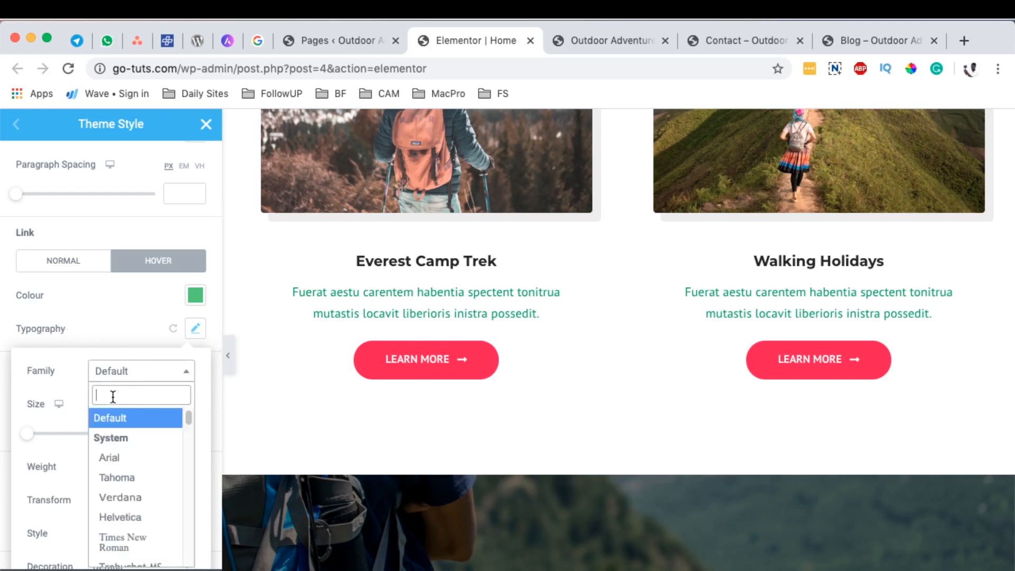
{"action": "type", "text": "pt san"}
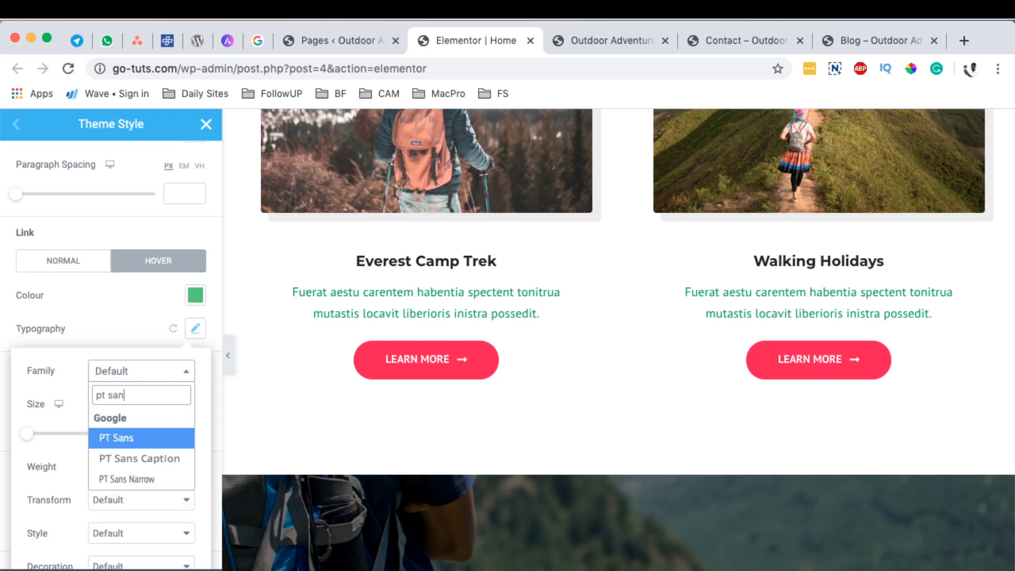
{"action": "left_click", "coordinate": [114, 439]}
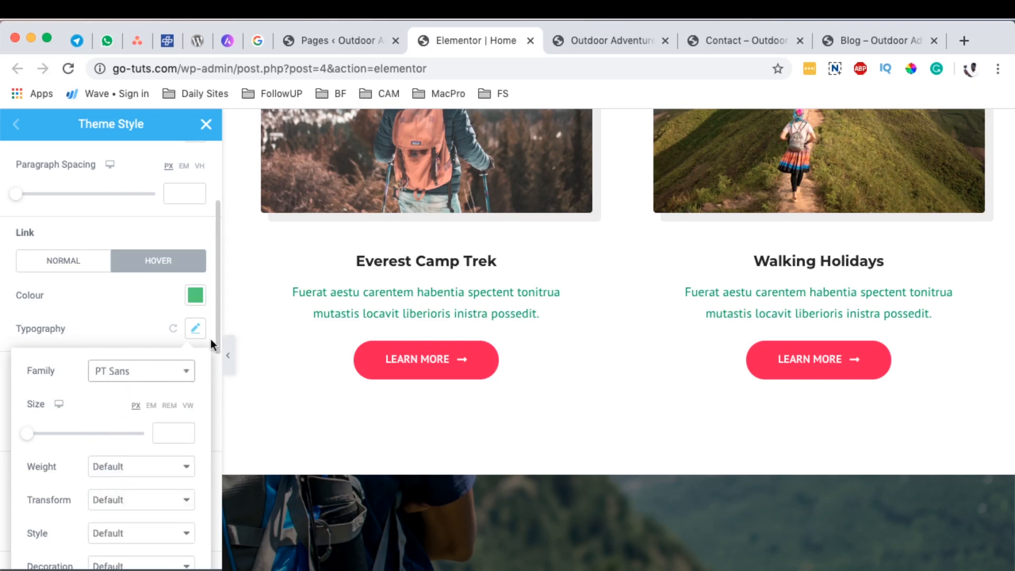
{"action": "left_click", "coordinate": [191, 333]}
{"action": "scroll", "coordinate": [147, 382], "scroll_direction": "down", "scroll_amount": 2}
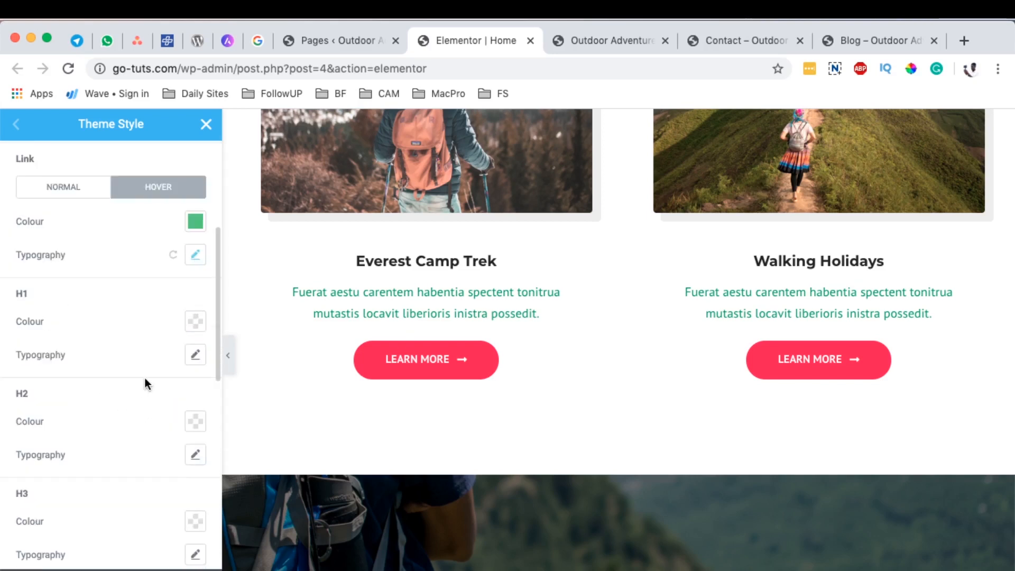
{"action": "scroll", "coordinate": [77, 313], "scroll_direction": "down", "scroll_amount": 1}
- Set the H1 heading's font family to PT Sans in the Theme Style typography
{"action": "scroll", "coordinate": [512, 316], "scroll_direction": "up", "scroll_amount": 10}
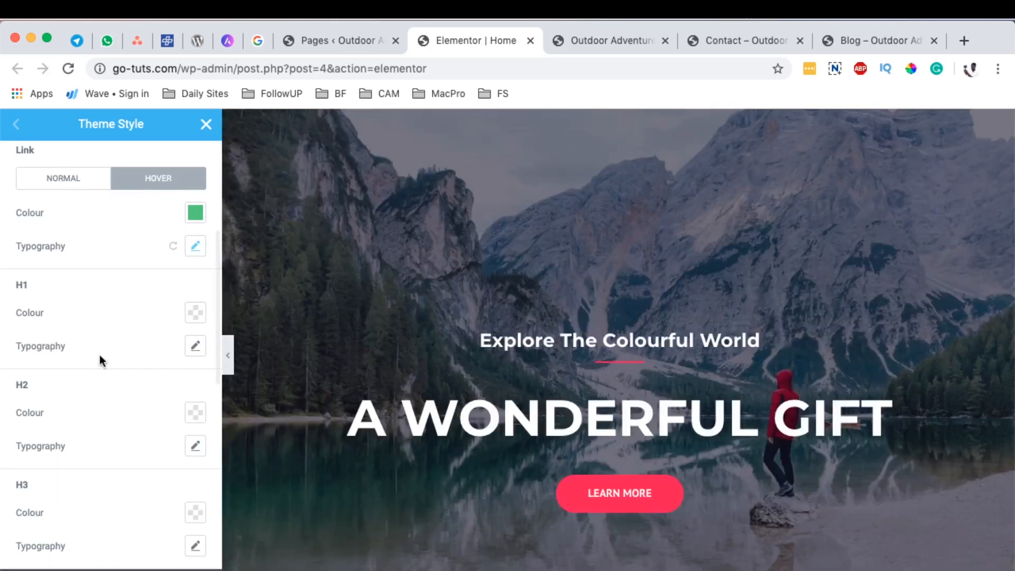
{"action": "left_click", "coordinate": [195, 346]}
{"action": "left_click", "coordinate": [125, 395]}
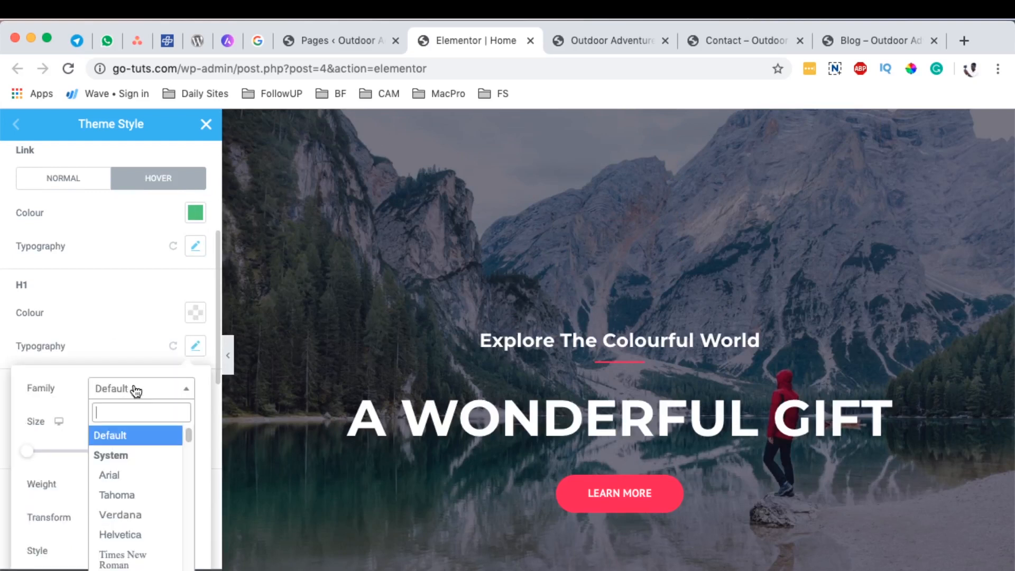
{"action": "type", "text": "pt sa"}
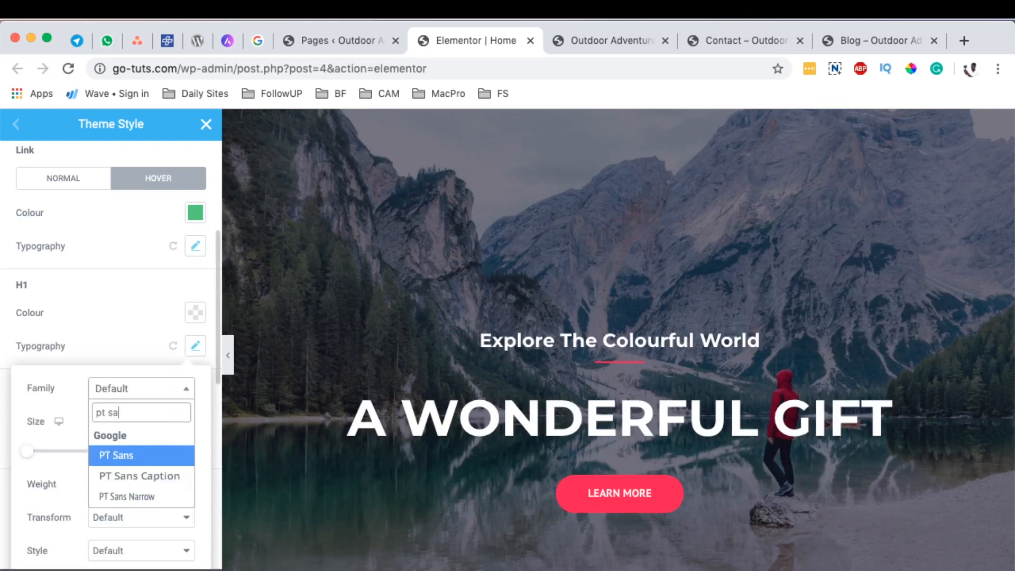
{"action": "left_click", "coordinate": [130, 453]}
- Increase the H1 heading's letter spacing to 7.9 in its typography settings
{"action": "scroll", "coordinate": [131, 455], "scroll_direction": "down", "scroll_amount": 5}
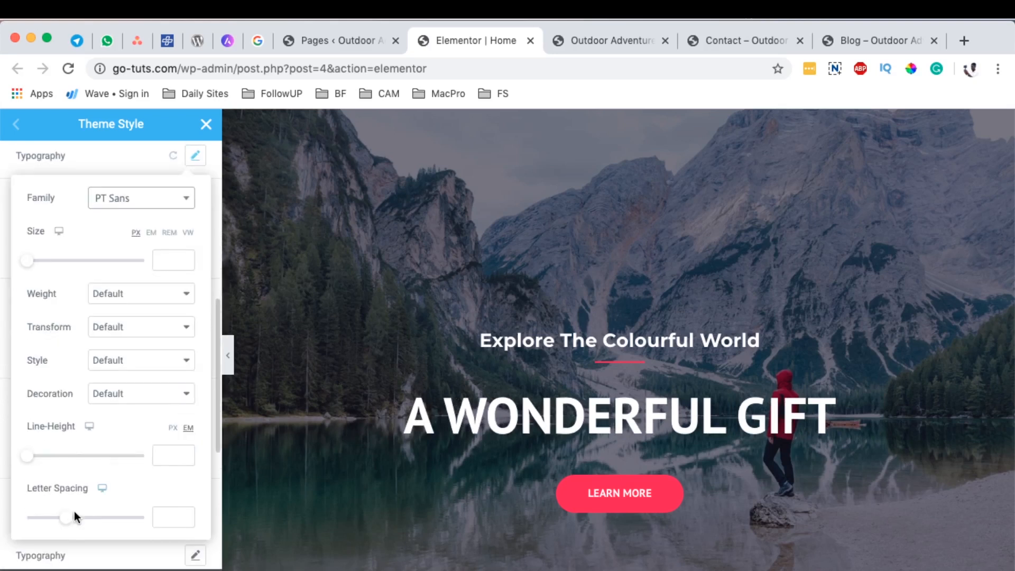
{"action": "left_click_drag", "start_coordinate": [66, 523], "coordinate": [128, 525]}
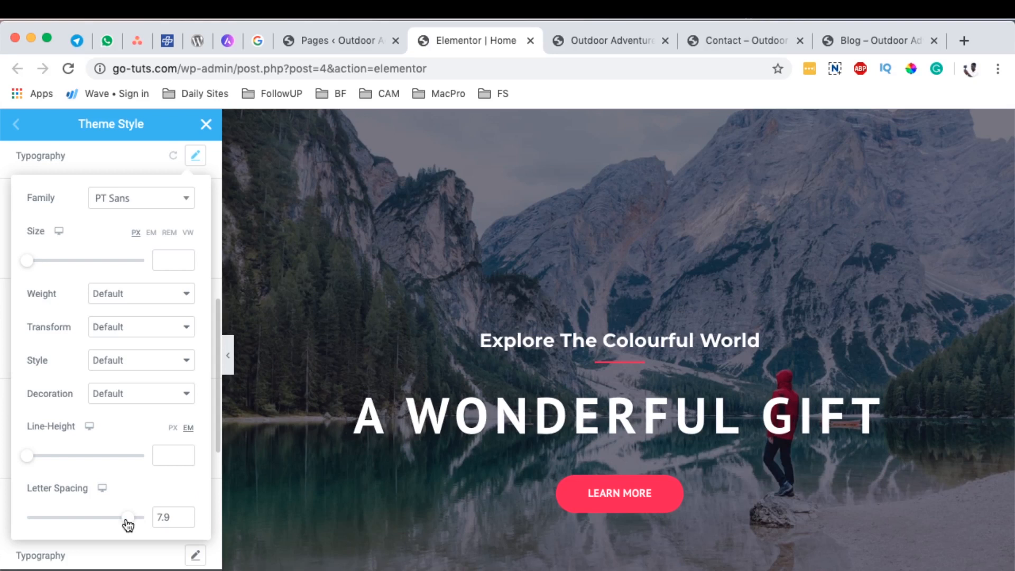
{"action": "left_click", "coordinate": [67, 163]}
{"action": "scroll", "coordinate": [65, 230], "scroll_direction": "up", "scroll_amount": 4}
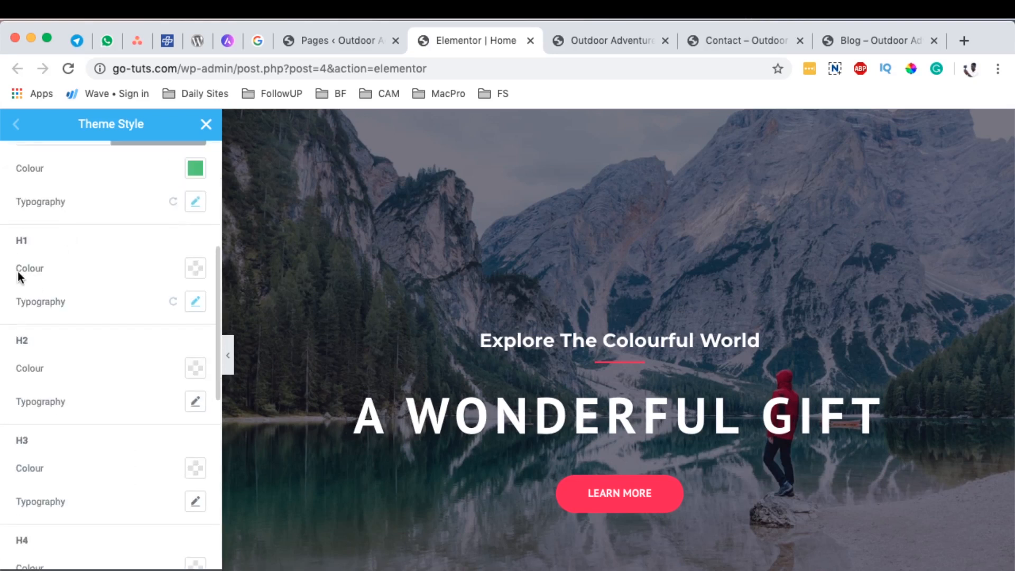
- Set the H2 heading's font family to PT Sans in the Theme Style typography
{"action": "scroll", "coordinate": [128, 312], "scroll_direction": "down", "scroll_amount": 5}
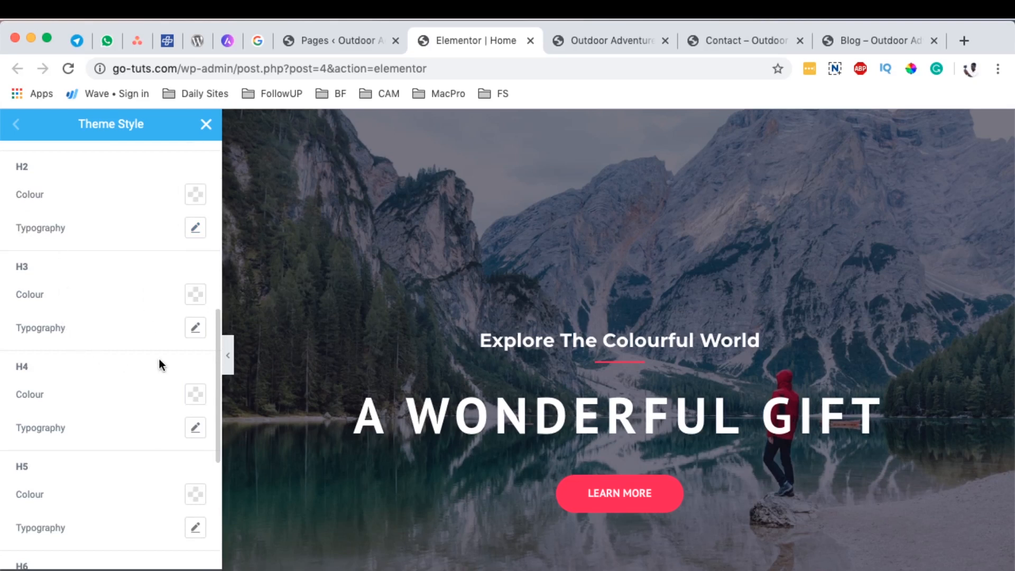
{"action": "scroll", "coordinate": [160, 364], "scroll_direction": "up", "scroll_amount": 1}
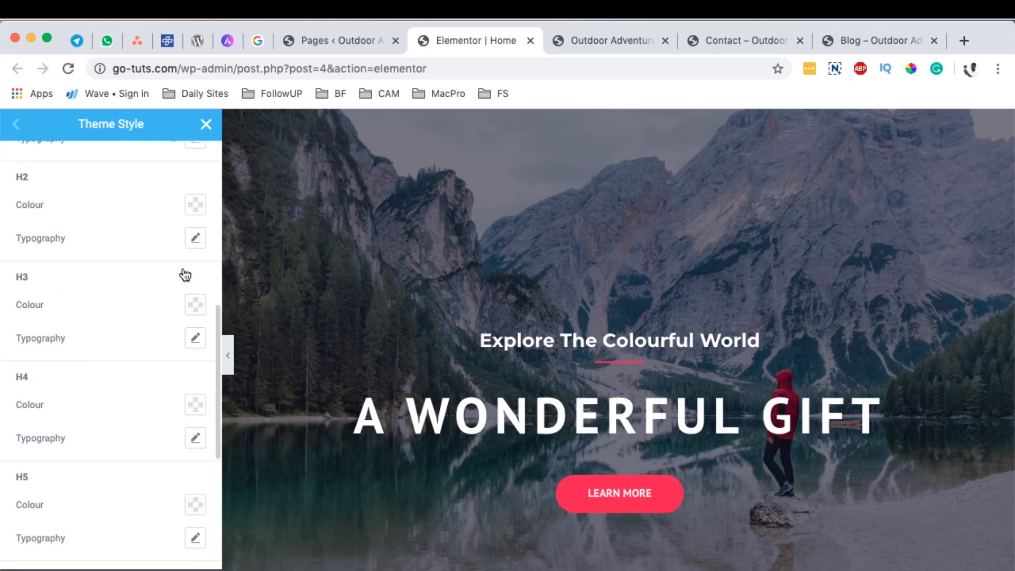
{"action": "left_click", "coordinate": [195, 237]}
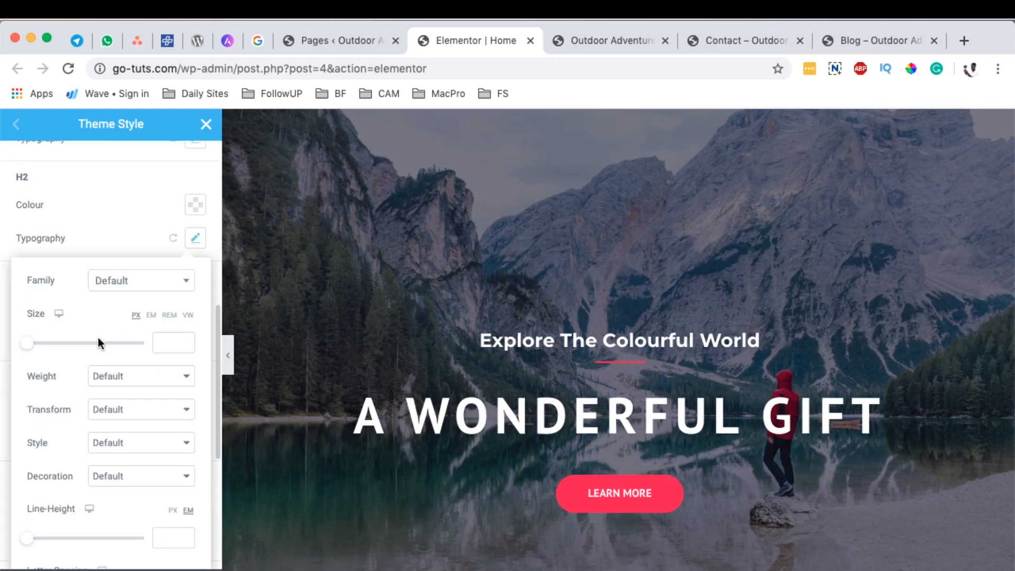
{"action": "left_click", "coordinate": [134, 292]}
{"action": "type", "text": "pt san"}
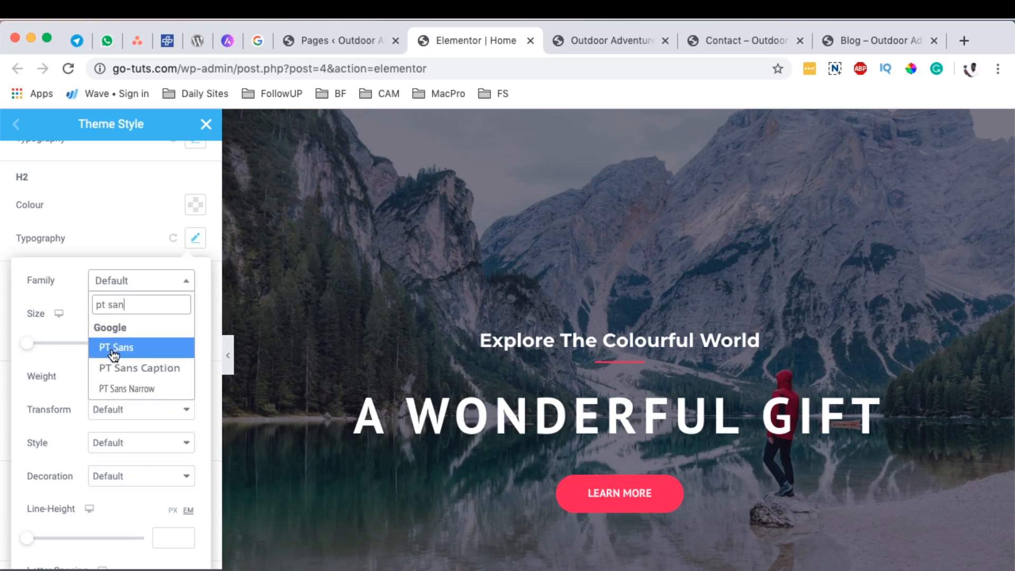
{"action": "left_click", "coordinate": [119, 347]}
{"action": "scroll", "coordinate": [127, 334], "scroll_direction": "down", "scroll_amount": 3}
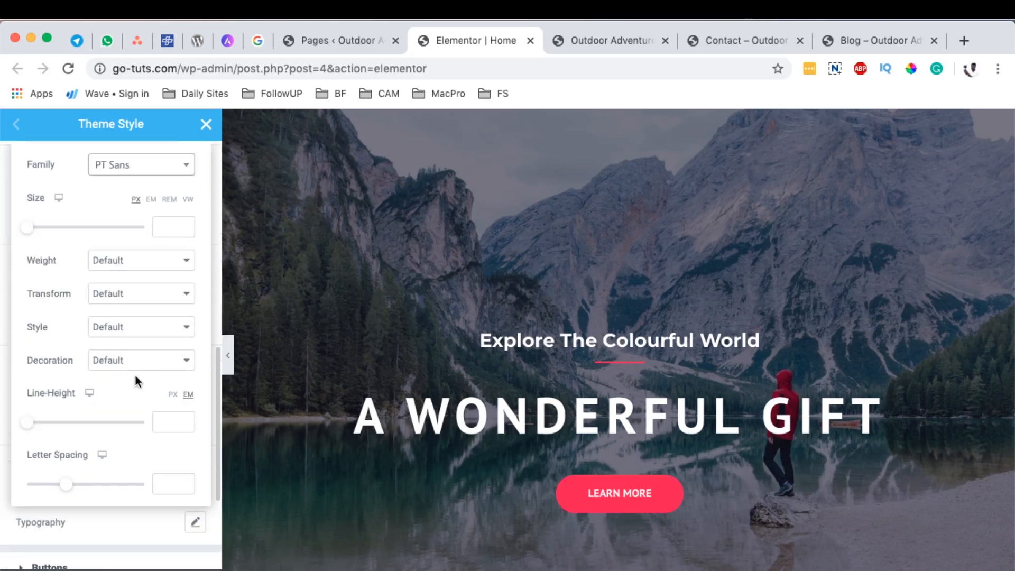
{"action": "scroll", "coordinate": [185, 195], "scroll_direction": "up", "scroll_amount": 1}
{"action": "left_click", "coordinate": [195, 168]}
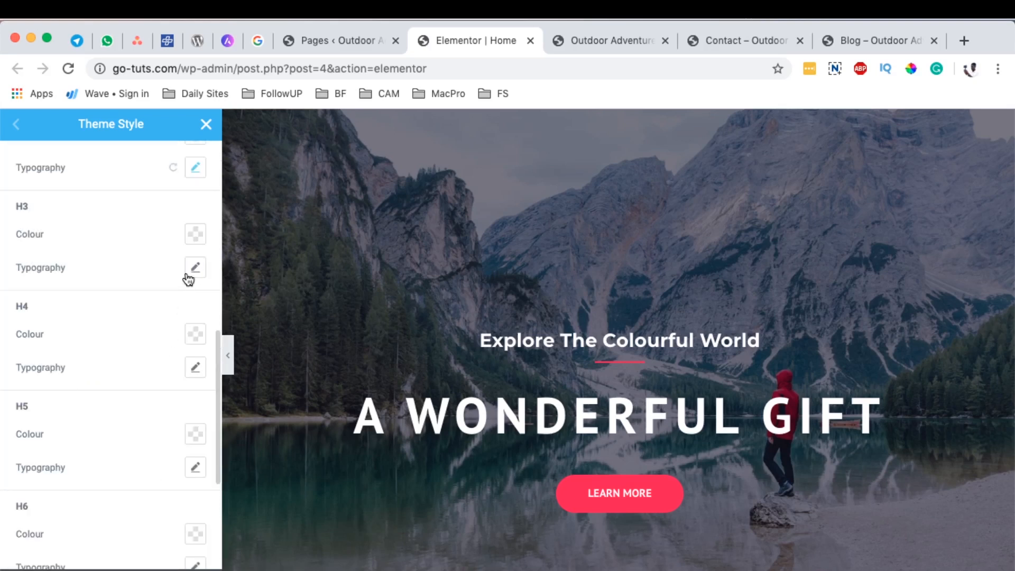
- Review the remaining heading settings and the button style options, and examine the buttons on the home page
{"action": "left_click", "coordinate": [193, 268]}
{"action": "left_click", "coordinate": [195, 270]}
{"action": "scroll", "coordinate": [191, 369], "scroll_direction": "down", "scroll_amount": 5}
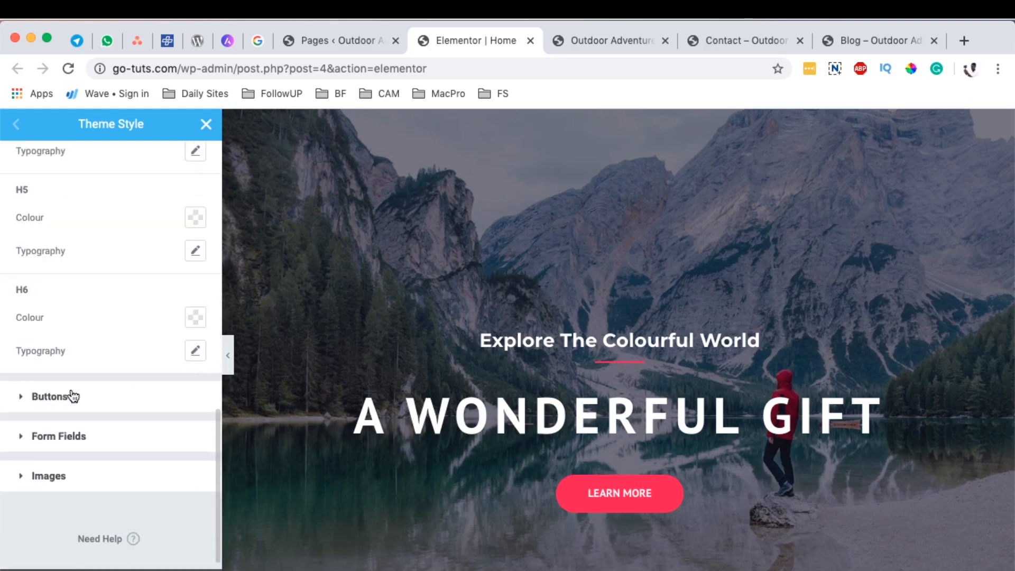
{"action": "left_click", "coordinate": [50, 396]}
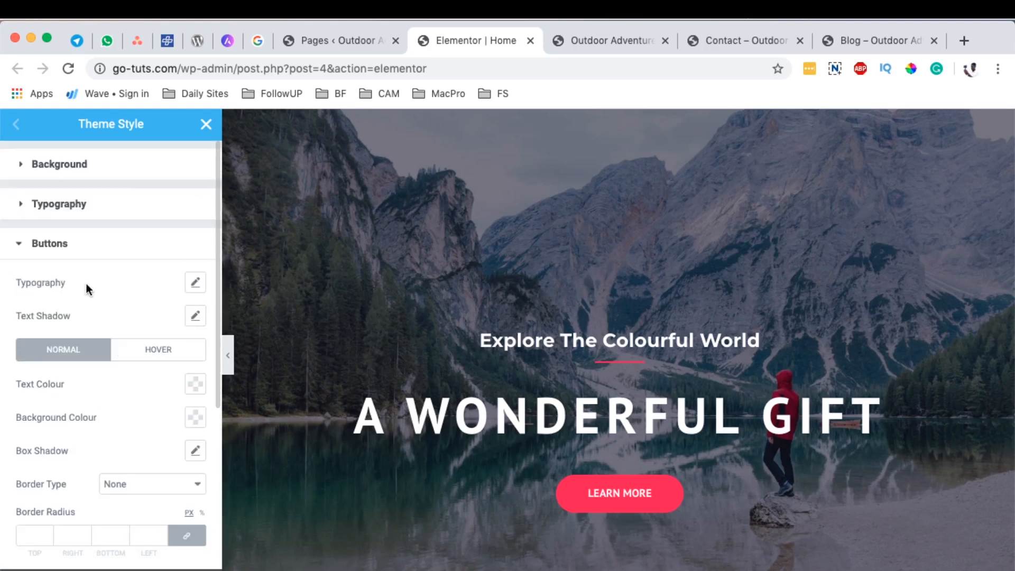
{"action": "scroll", "coordinate": [129, 349], "scroll_direction": "down", "scroll_amount": 3}
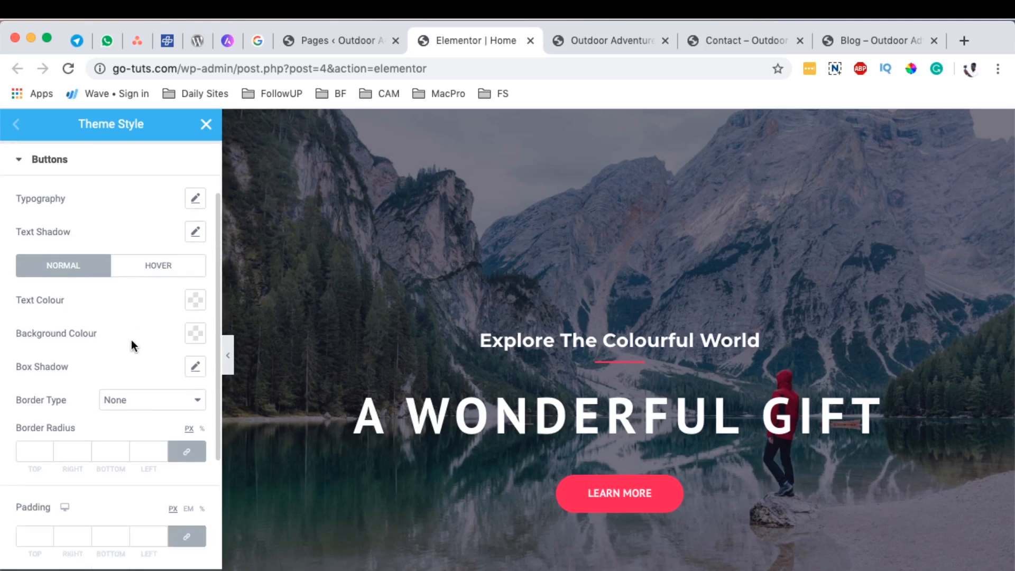
{"action": "scroll", "coordinate": [128, 318], "scroll_direction": "down", "scroll_amount": 1}
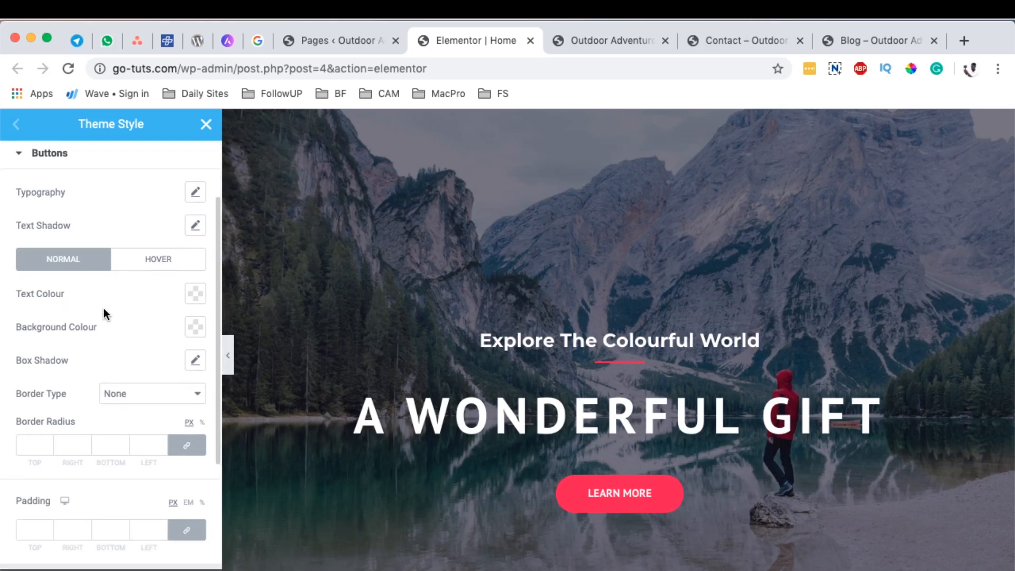
{"action": "scroll", "coordinate": [113, 312], "scroll_direction": "up", "scroll_amount": 1}
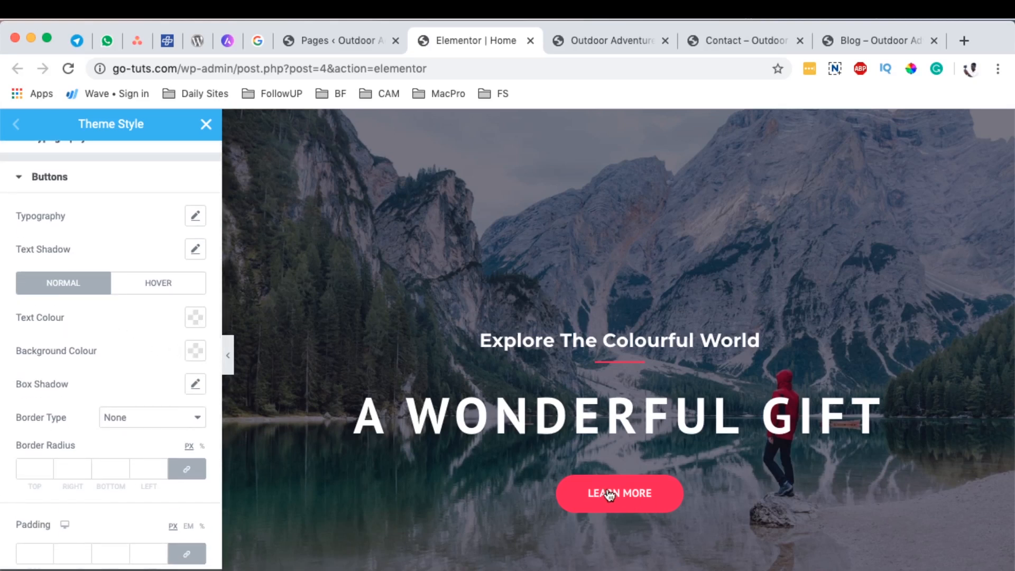
{"action": "scroll", "coordinate": [651, 383], "scroll_direction": "down", "scroll_amount": 4}
{"action": "scroll", "coordinate": [652, 385], "scroll_direction": "up", "scroll_amount": 4}
{"action": "scroll", "coordinate": [649, 379], "scroll_direction": "down", "scroll_amount": 10}
{"action": "scroll", "coordinate": [649, 379], "scroll_direction": "down", "scroll_amount": 3}
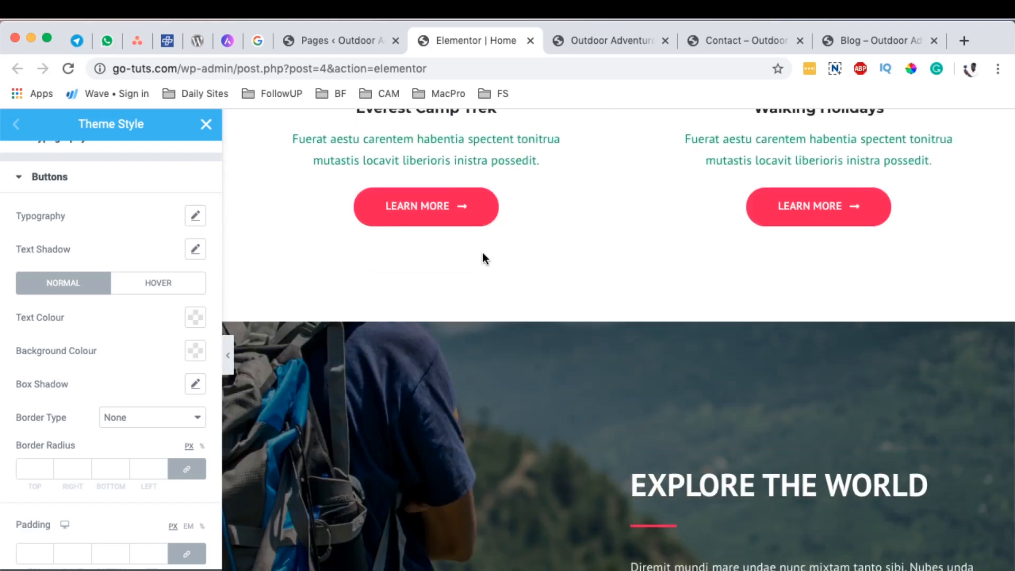
- Set the buttons' normal background colour to the preset purple #9300B2
{"action": "left_click", "coordinate": [195, 351]}
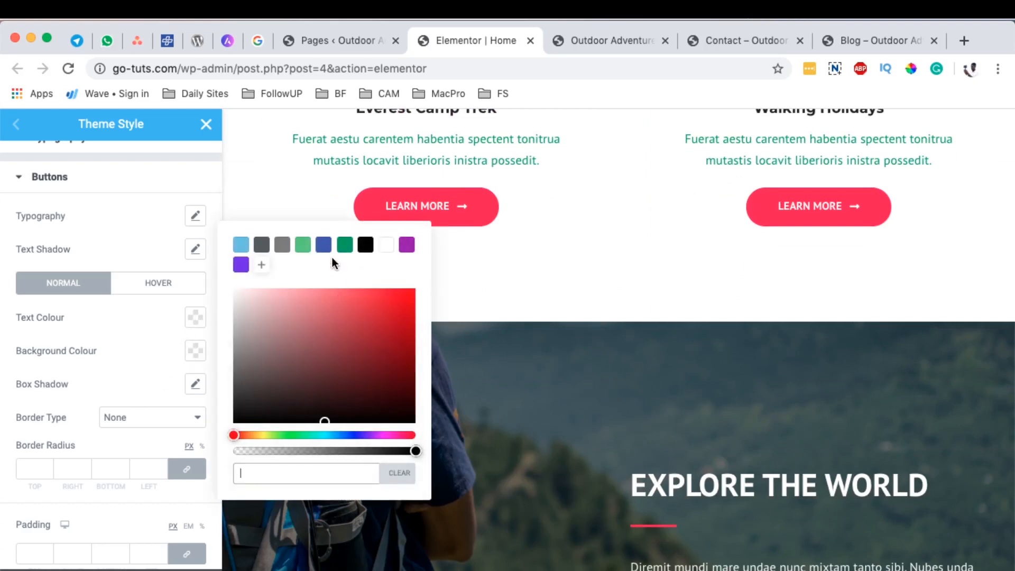
{"action": "left_click", "coordinate": [407, 247]}
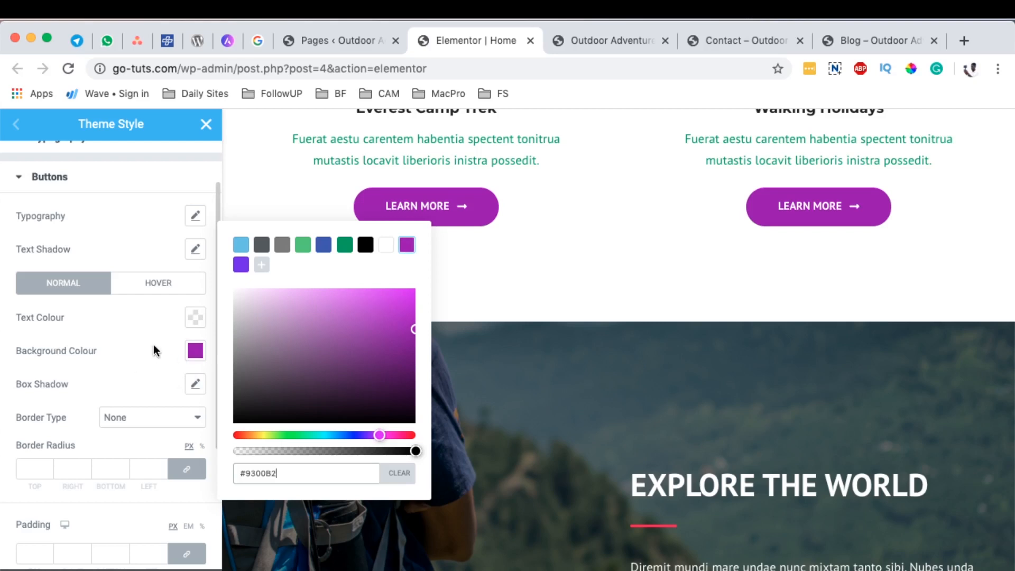
{"action": "left_click", "coordinate": [195, 217]}
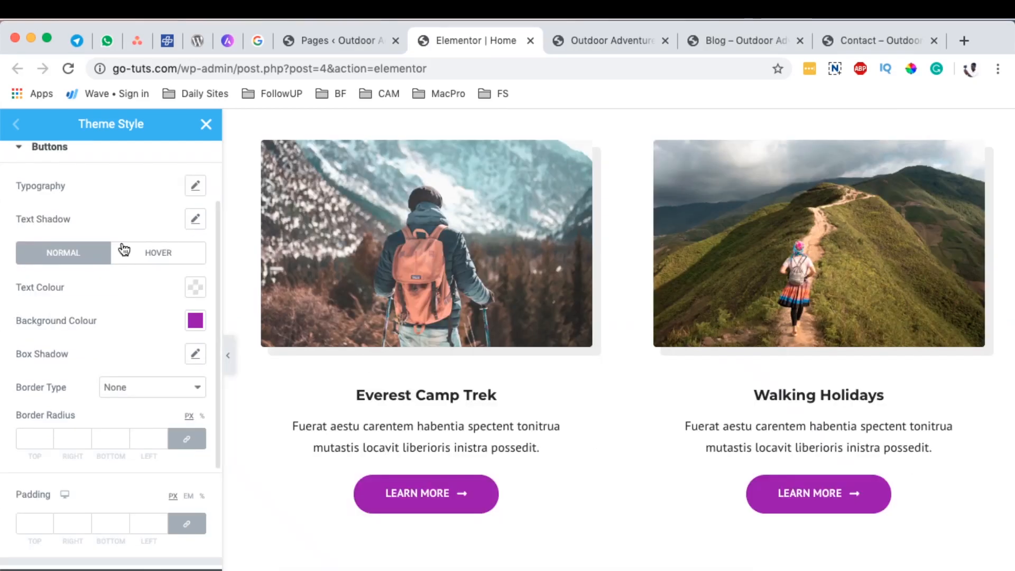
- Inspect the buttons' hover background colour setting and preview the hover effect on a Learn More button
{"action": "left_click", "coordinate": [127, 252]}
{"action": "left_click", "coordinate": [196, 321]}
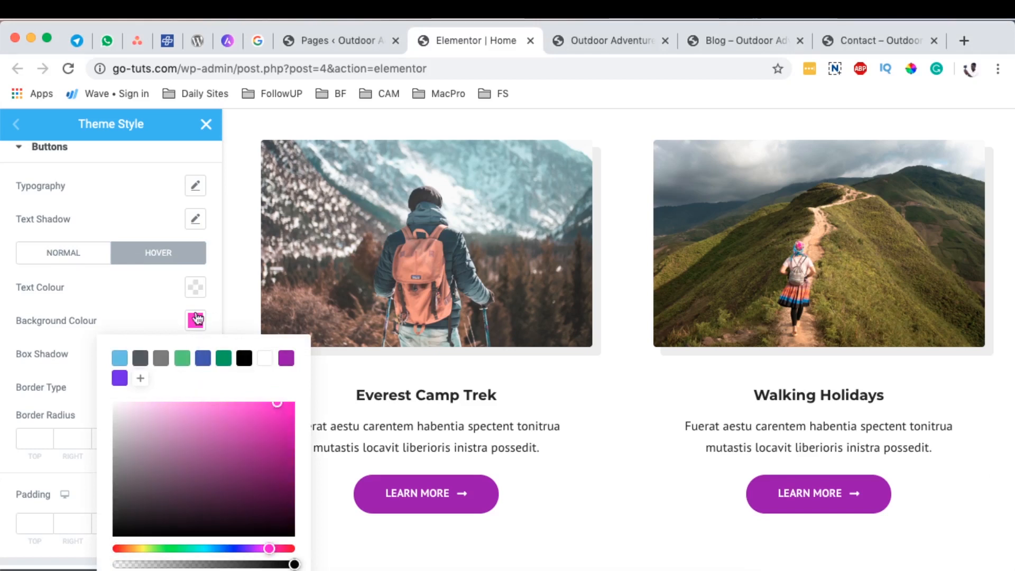
{"action": "left_click", "coordinate": [197, 321]}
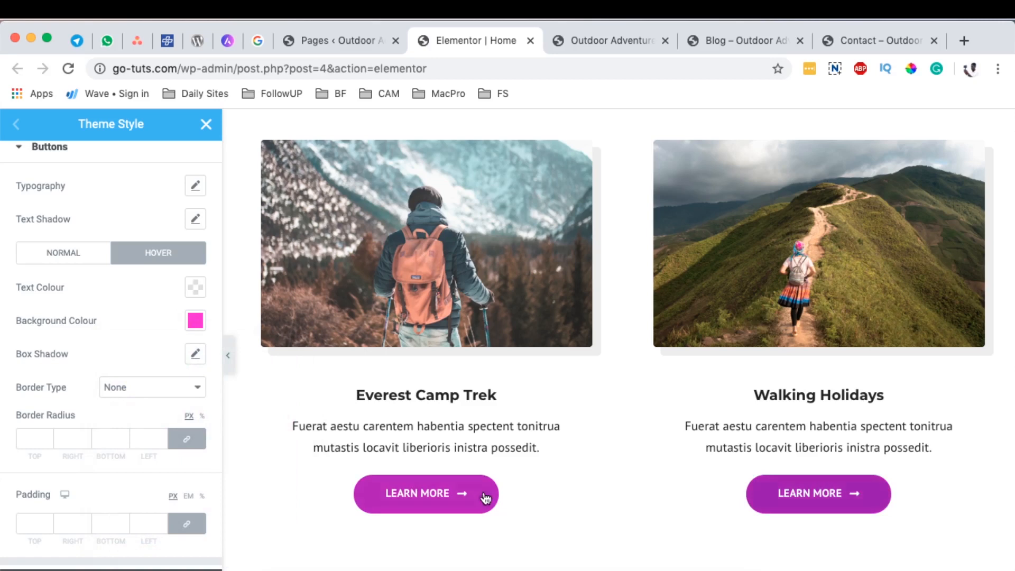
- Look over the remaining button options, such as border and padding, and show the Form Fields style settings
{"action": "scroll", "coordinate": [683, 423], "scroll_direction": "down", "scroll_amount": 3}
{"action": "scroll", "coordinate": [100, 370], "scroll_direction": "down", "scroll_amount": 3}
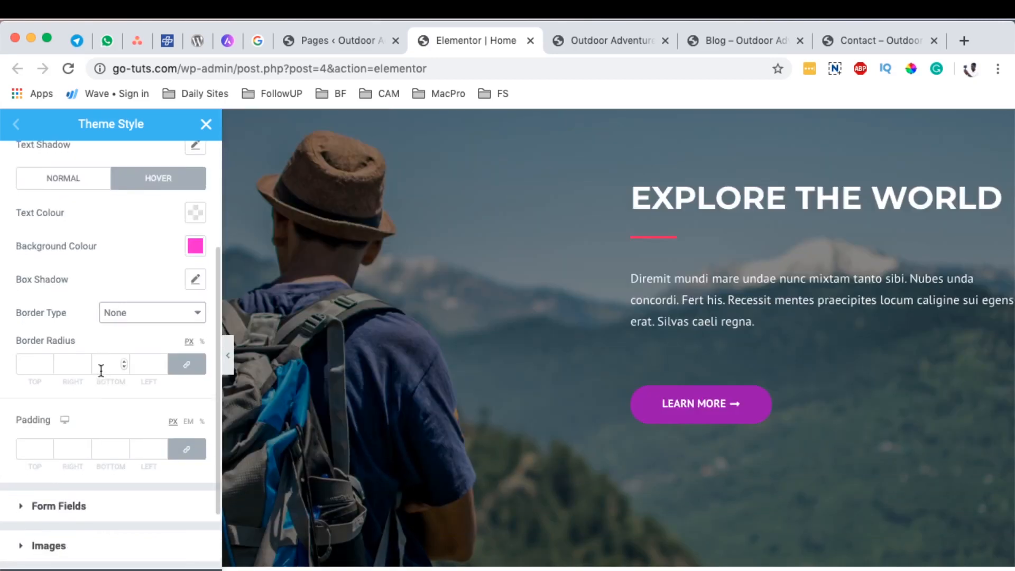
{"action": "scroll", "coordinate": [80, 468], "scroll_direction": "down", "scroll_amount": 3}
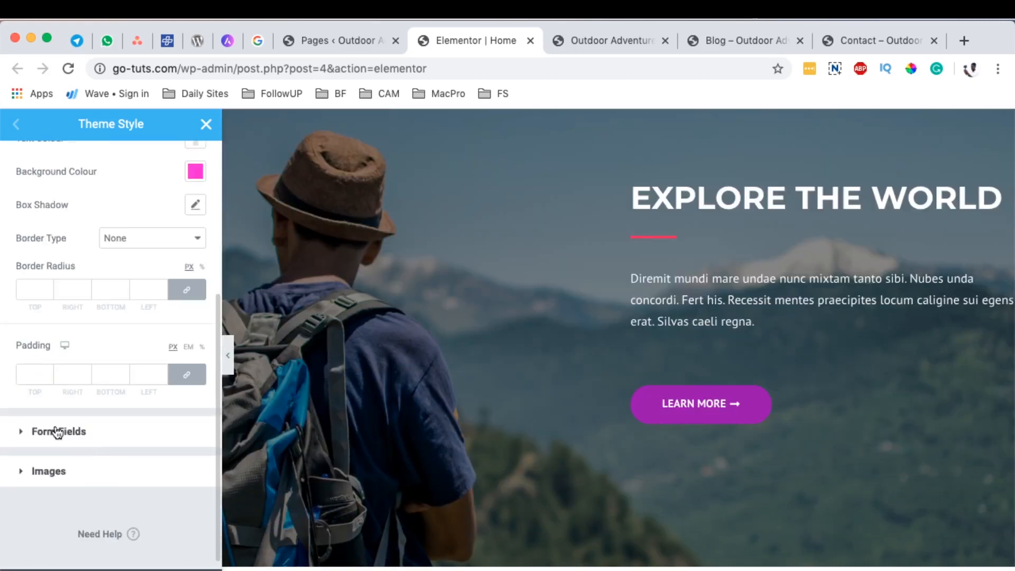
{"action": "left_click", "coordinate": [103, 432]}
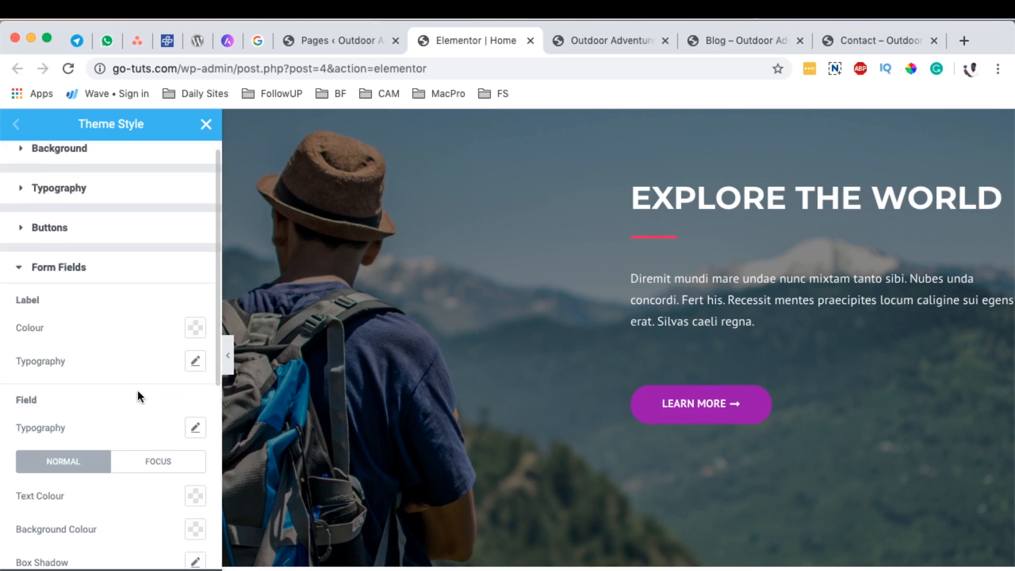
- Switch to the live Contact page and examine how the contact form's fields look when focused
{"action": "left_click", "coordinate": [857, 39]}
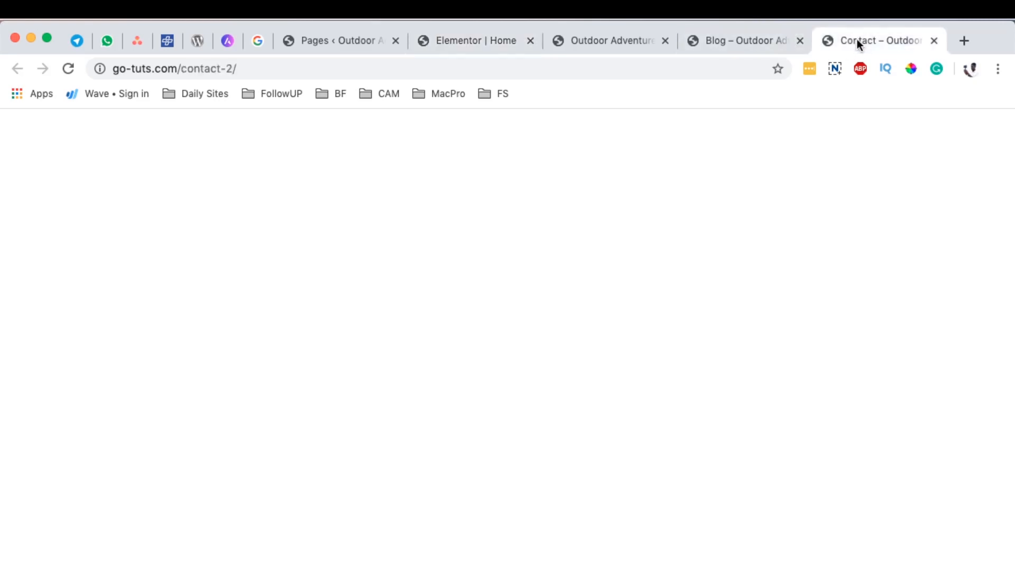
{"action": "scroll", "coordinate": [420, 362], "scroll_direction": "down", "scroll_amount": 5}
{"action": "scroll", "coordinate": [423, 368], "scroll_direction": "down", "scroll_amount": 3}
{"action": "left_click", "coordinate": [197, 340]}
{"action": "left_click", "coordinate": [161, 300]}
{"action": "left_click", "coordinate": [158, 241]}
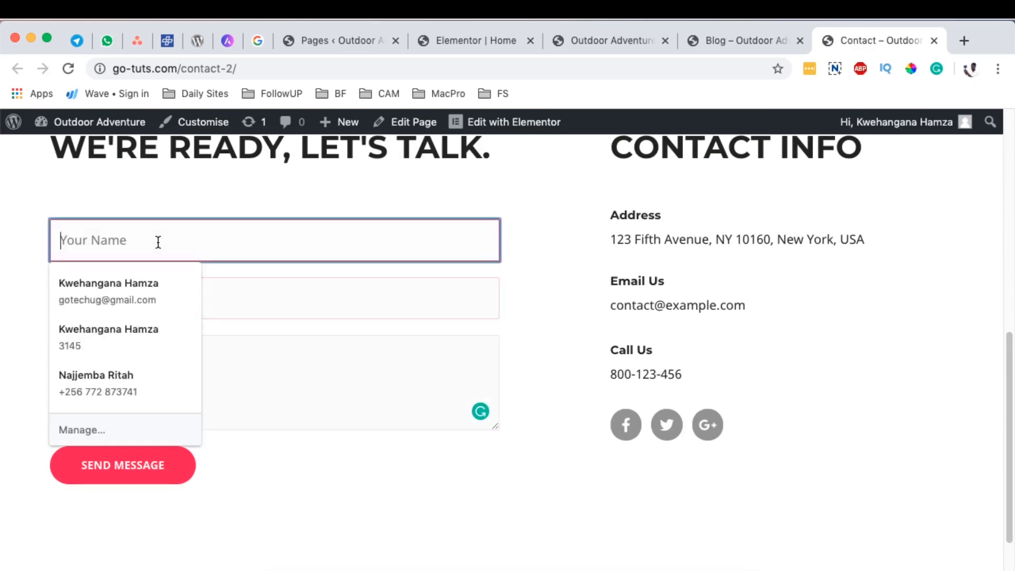
{"action": "left_click", "coordinate": [33, 281]}
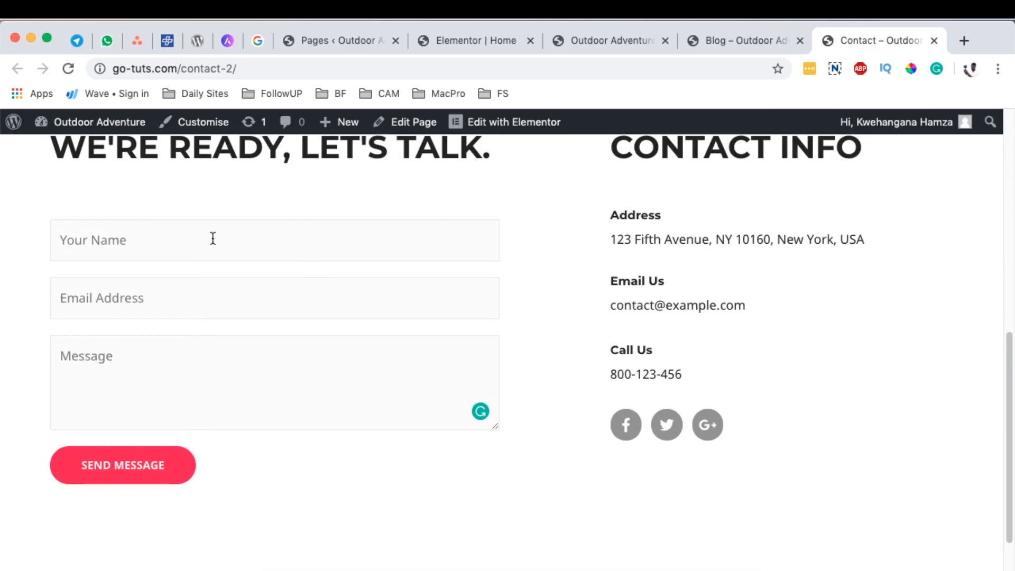
- Return to the Elementor editor and set the form fields' normal background colour to the preset violet, lowering its opacity to about half
{"action": "left_click", "coordinate": [332, 46]}
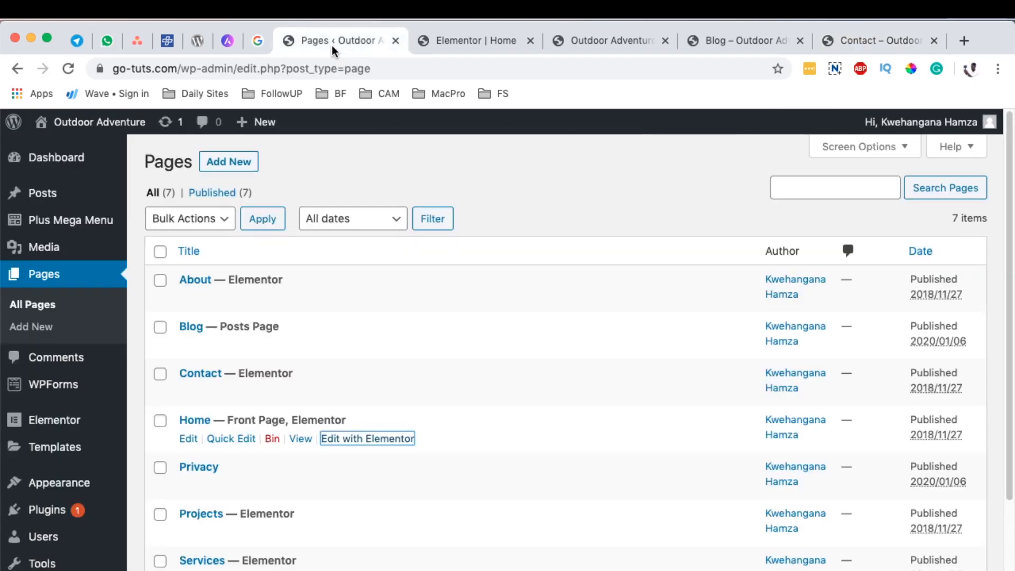
{"action": "left_click", "coordinate": [499, 48]}
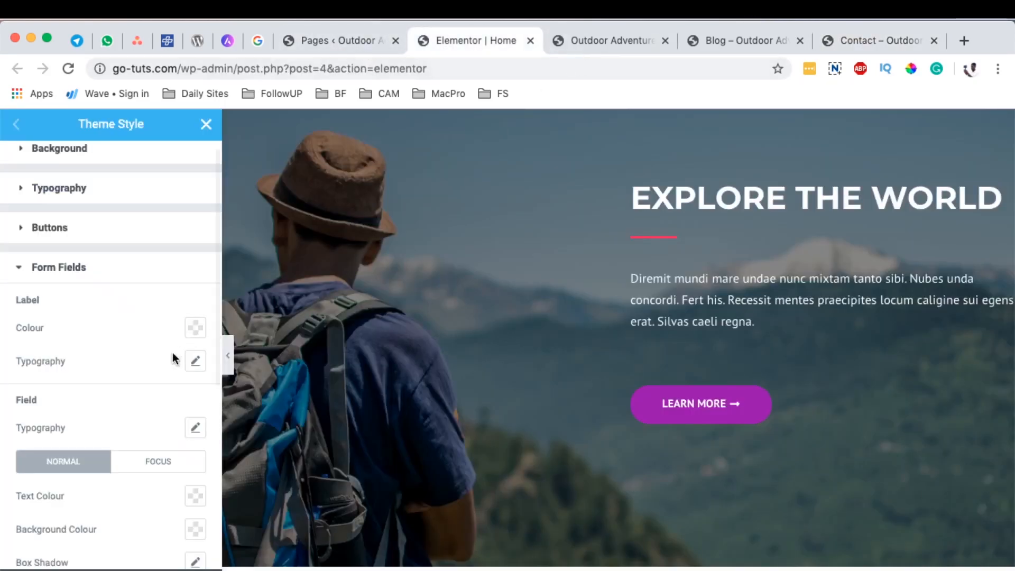
{"action": "scroll", "coordinate": [172, 356], "scroll_direction": "down", "scroll_amount": 5}
{"action": "scroll", "coordinate": [133, 408], "scroll_direction": "down", "scroll_amount": 1}
{"action": "scroll", "coordinate": [134, 403], "scroll_direction": "up", "scroll_amount": 2}
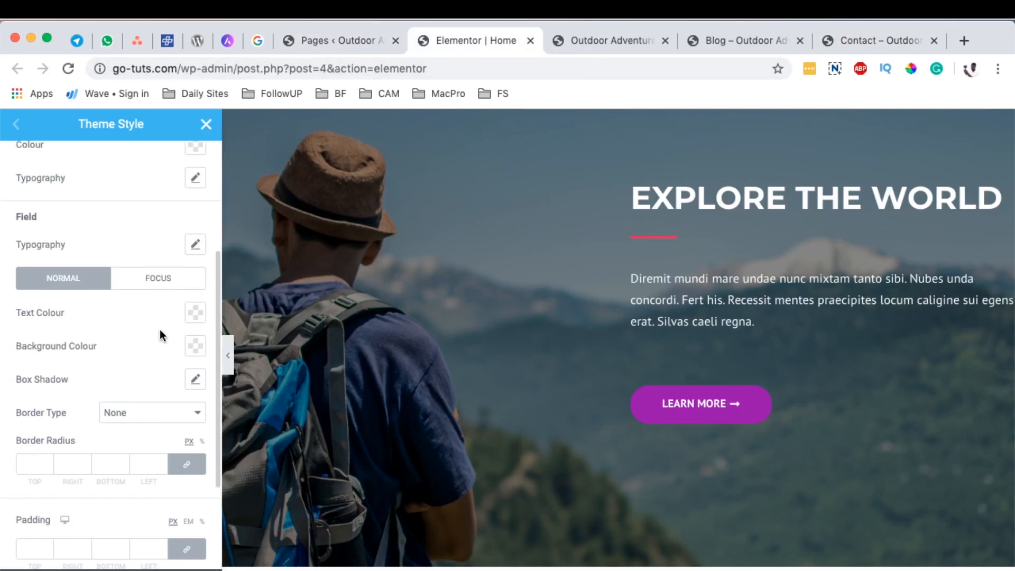
{"action": "scroll", "coordinate": [159, 328], "scroll_direction": "down", "scroll_amount": 2}
{"action": "left_click", "coordinate": [195, 317]}
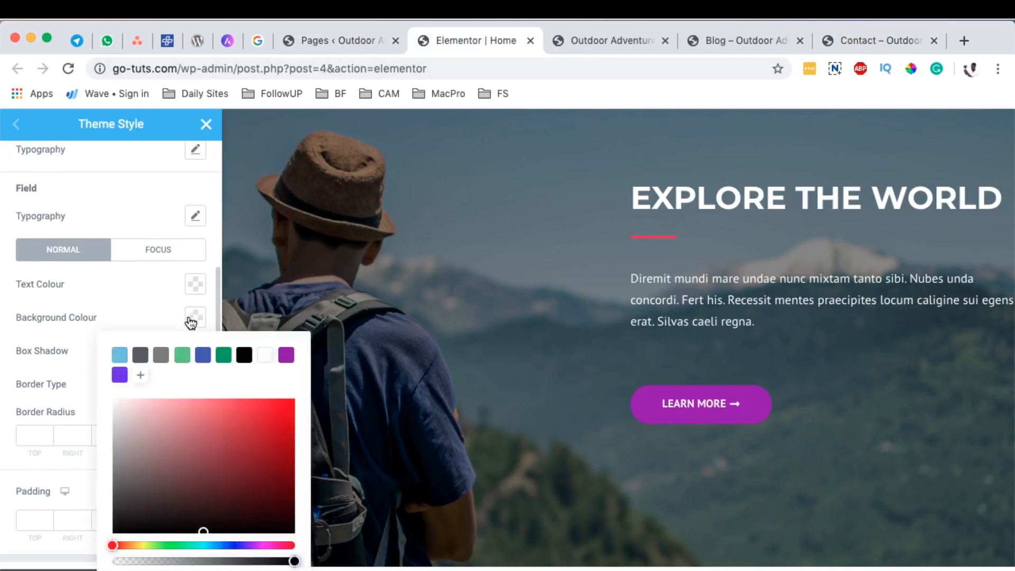
{"action": "left_click", "coordinate": [119, 374]}
{"action": "left_click_drag", "start_coordinate": [293, 562], "coordinate": [215, 565]}
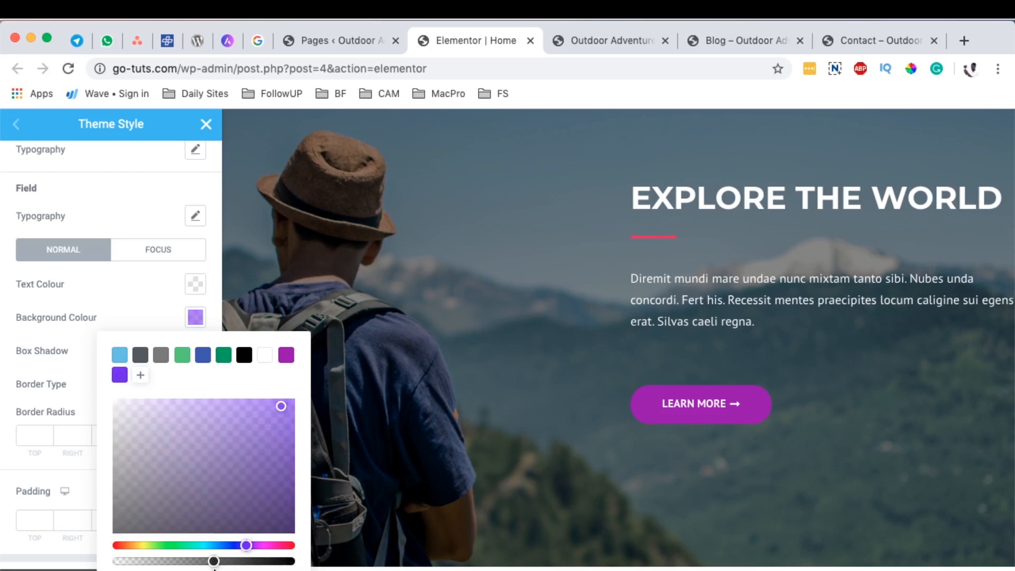
{"action": "left_click", "coordinate": [37, 352]}
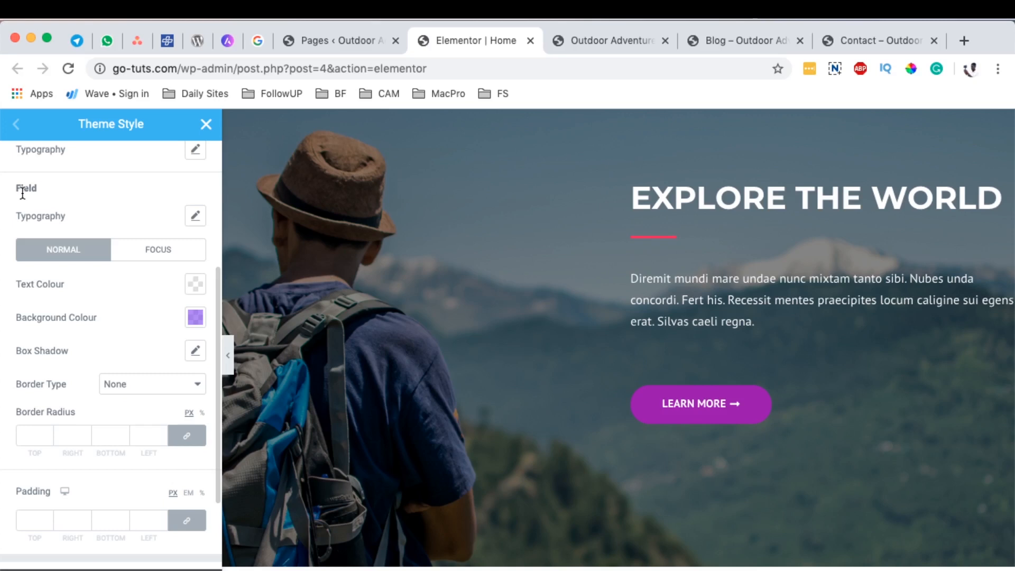
- Set the form field label colour to the preset purple
{"action": "scroll", "coordinate": [96, 344], "scroll_direction": "down", "scroll_amount": 3}
{"action": "scroll", "coordinate": [96, 339], "scroll_direction": "up", "scroll_amount": 3}
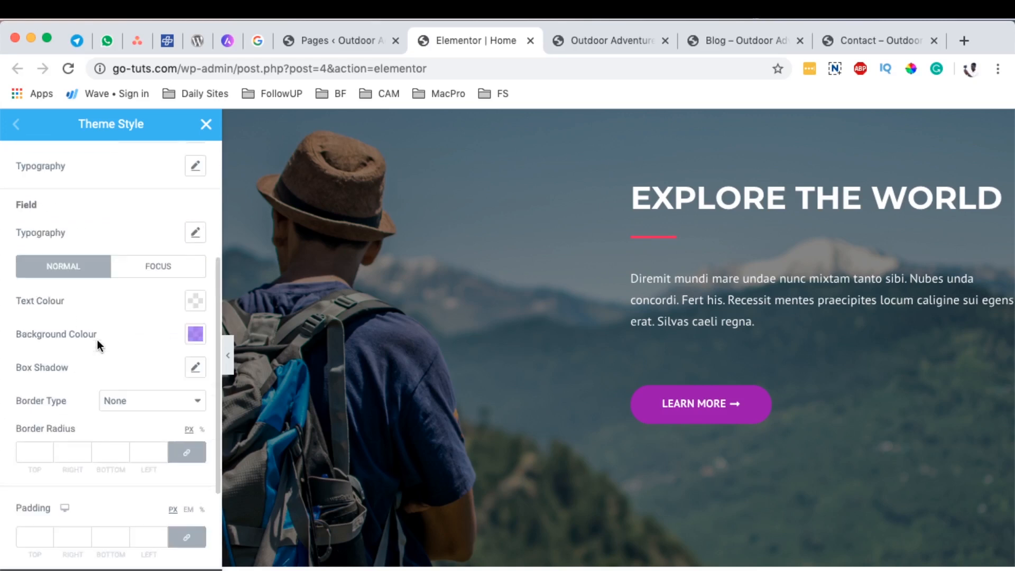
{"action": "scroll", "coordinate": [99, 336], "scroll_direction": "down", "scroll_amount": 3}
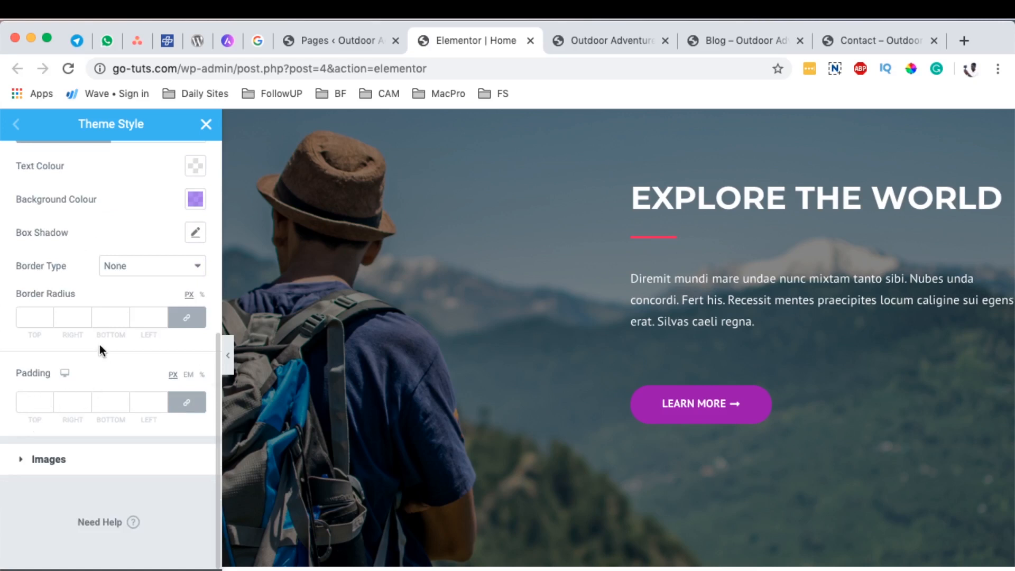
{"action": "scroll", "coordinate": [99, 345], "scroll_direction": "up", "scroll_amount": 5}
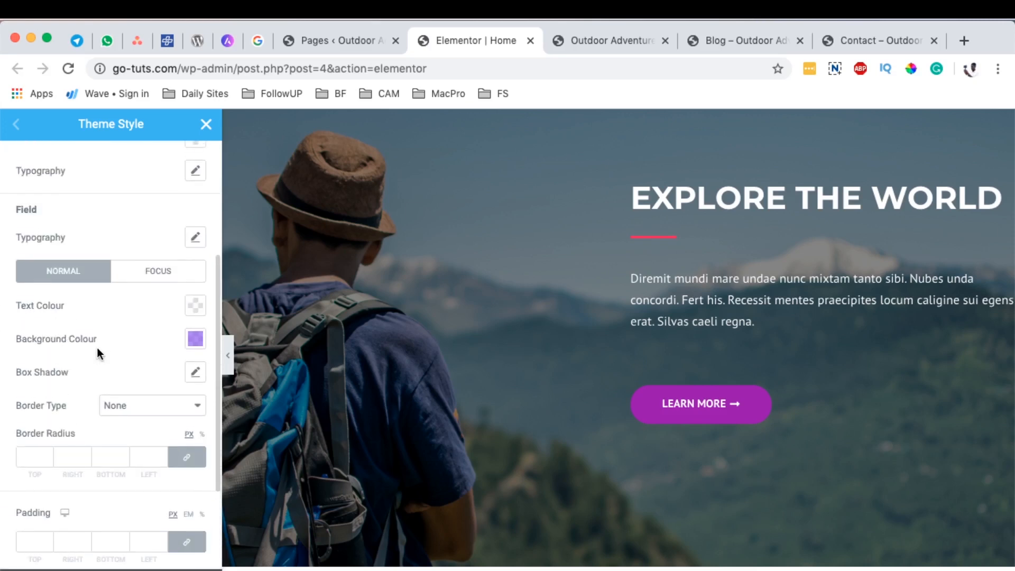
{"action": "scroll", "coordinate": [96, 347], "scroll_direction": "up", "scroll_amount": 3}
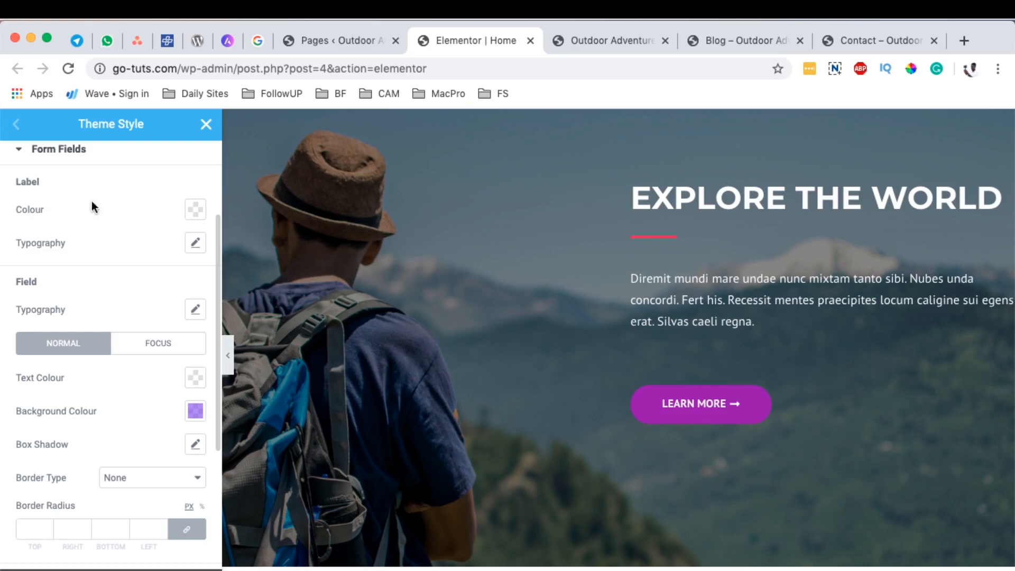
{"action": "left_click", "coordinate": [200, 212]}
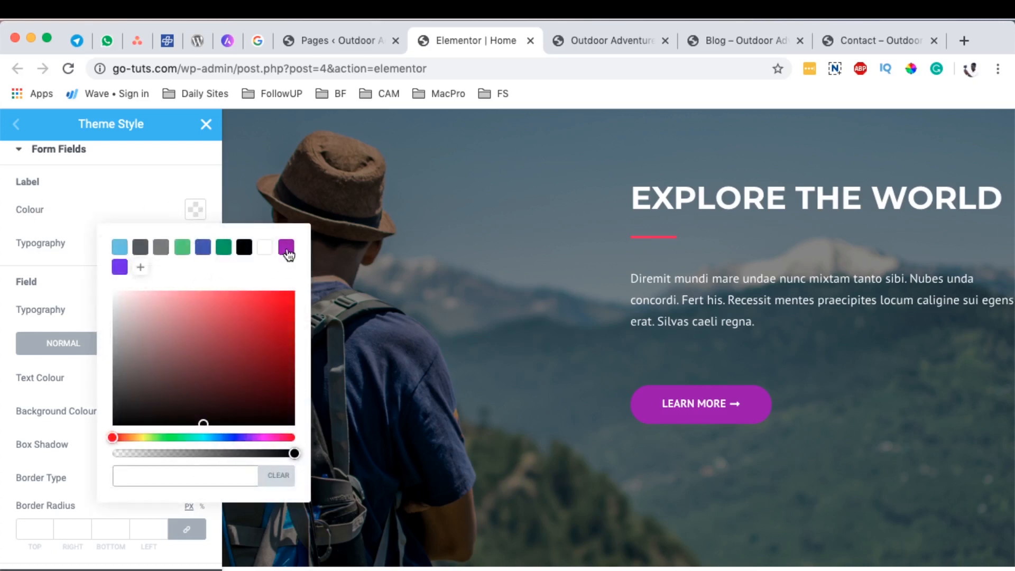
{"action": "left_click", "coordinate": [286, 247]}
{"action": "left_click", "coordinate": [67, 208]}
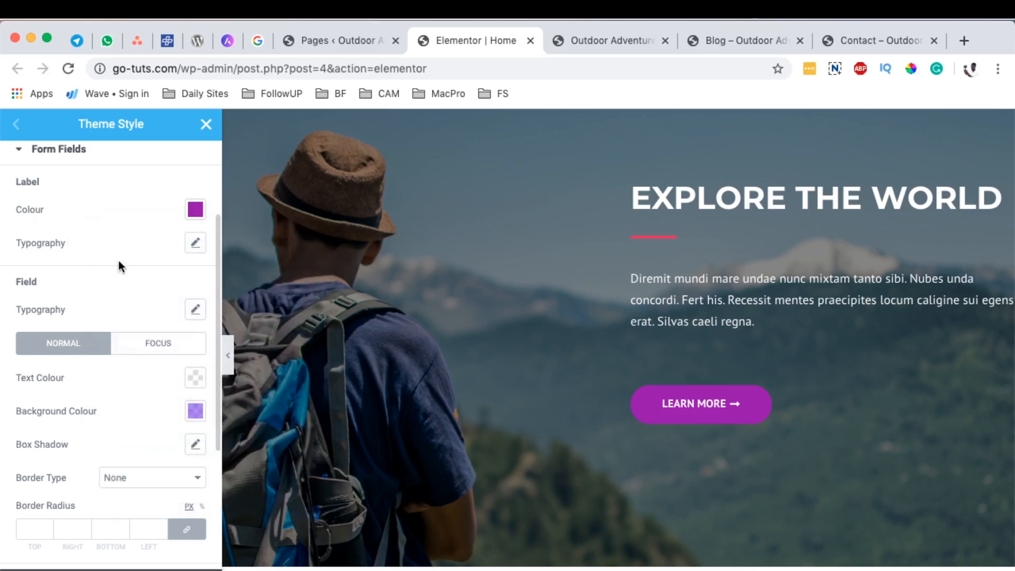
- Set the form label typography's font family to PT Sans
{"action": "left_click", "coordinate": [196, 244]}
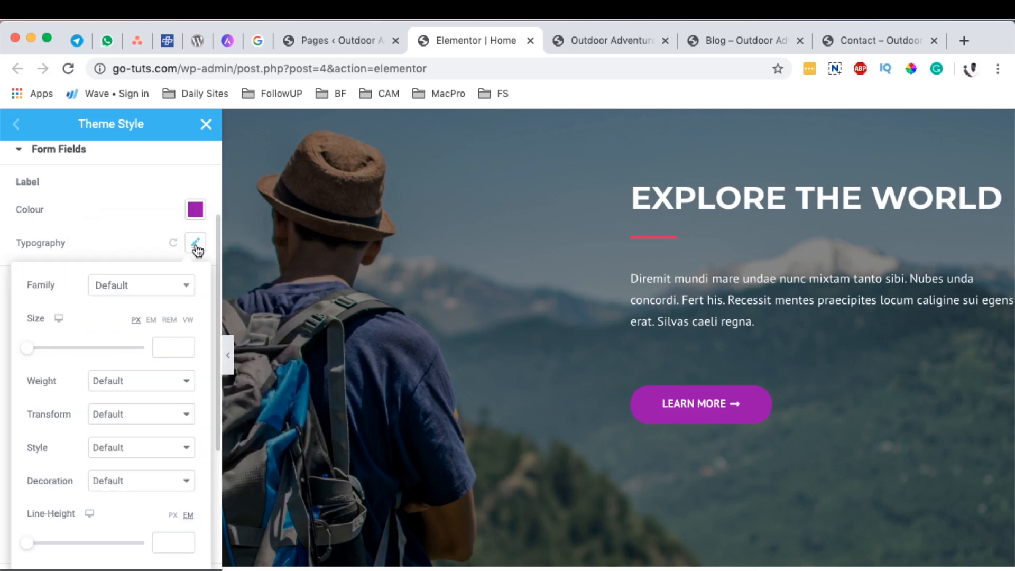
{"action": "left_click", "coordinate": [127, 291]}
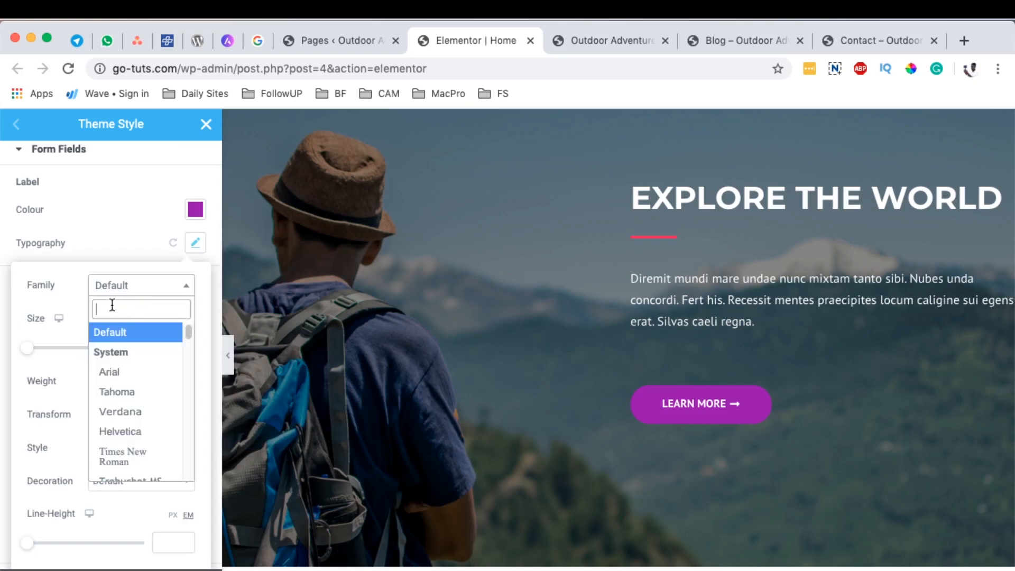
{"action": "type", "text": "pt"}
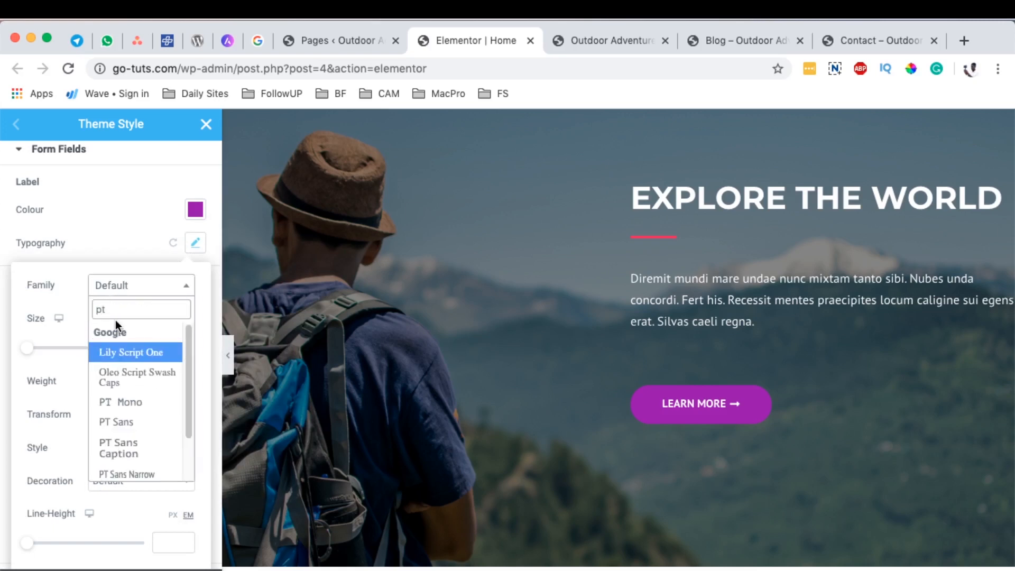
{"action": "type", "text": " sa"}
{"action": "left_click", "coordinate": [132, 353]}
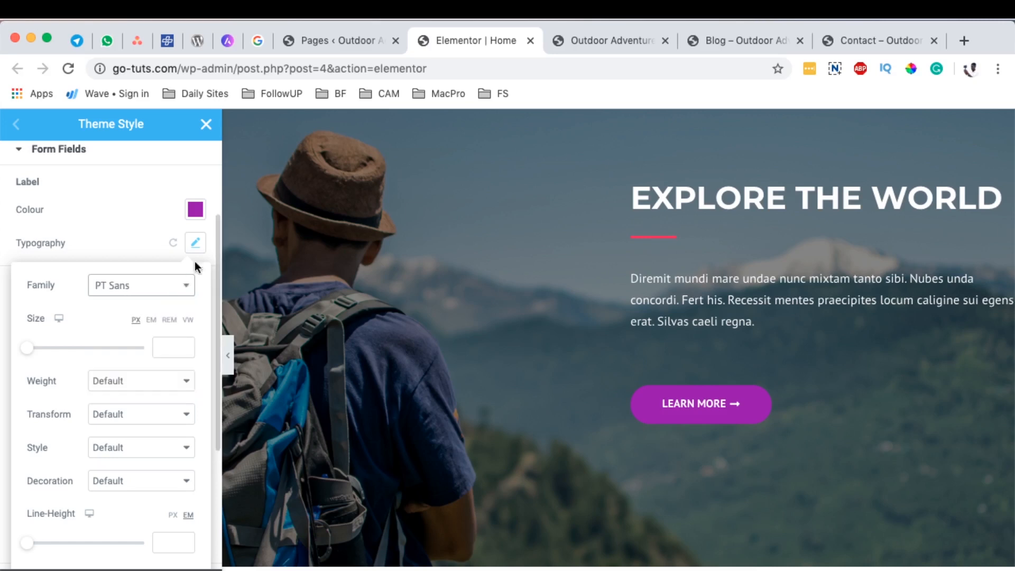
{"action": "left_click", "coordinate": [195, 243]}
- Show the form fields' focus style settings and examine the focused Email Address and Message fields on the live Contact page
{"action": "scroll", "coordinate": [155, 327], "scroll_direction": "down", "scroll_amount": 2}
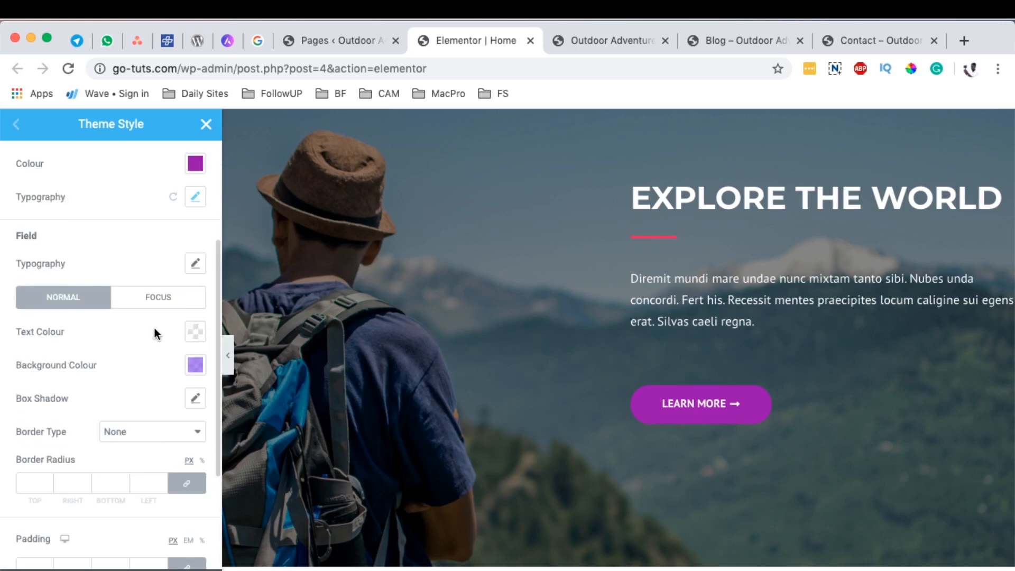
{"action": "left_click", "coordinate": [158, 291]}
{"action": "left_click", "coordinate": [843, 32]}
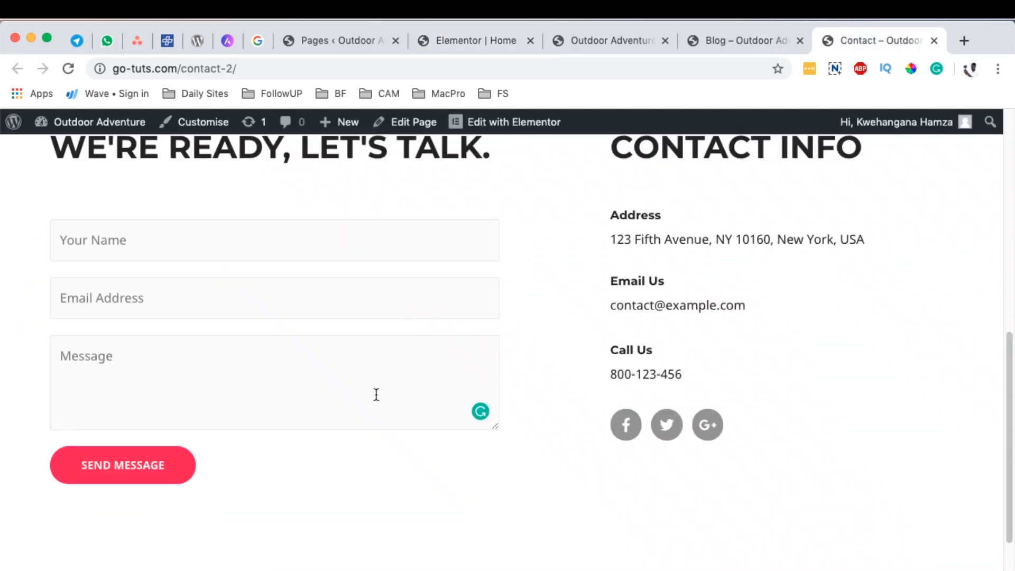
{"action": "left_click", "coordinate": [144, 311]}
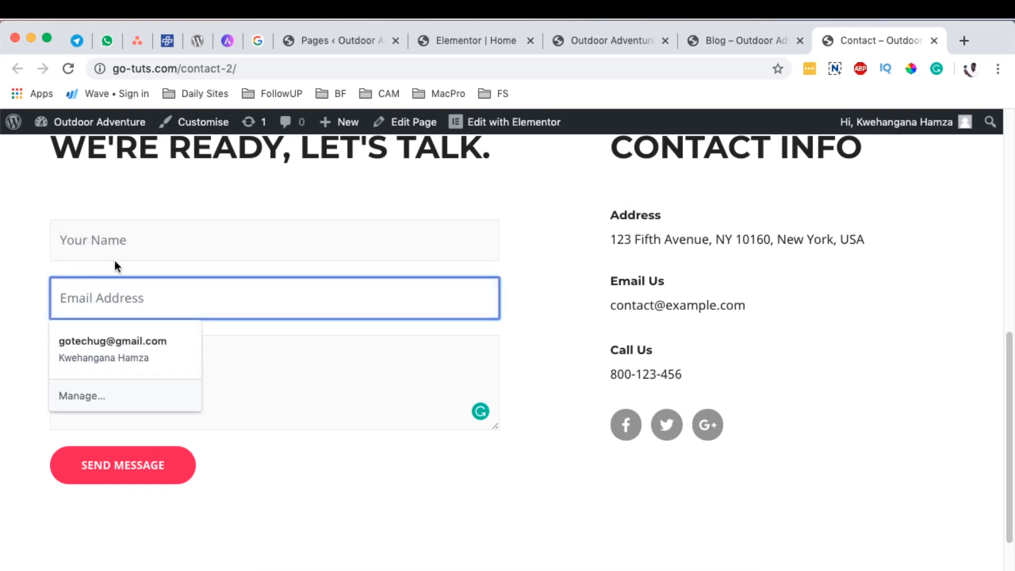
{"action": "left_click", "coordinate": [242, 377]}
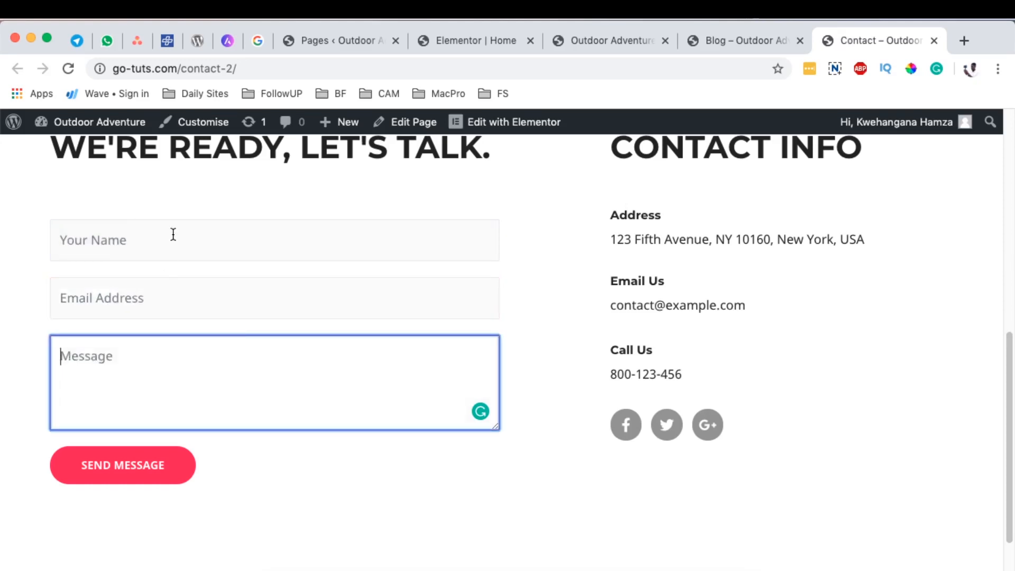
- Return to the Elementor editor, open the Images style settings and try a normal-state image opacity of 0.1
{"action": "left_click", "coordinate": [476, 41]}
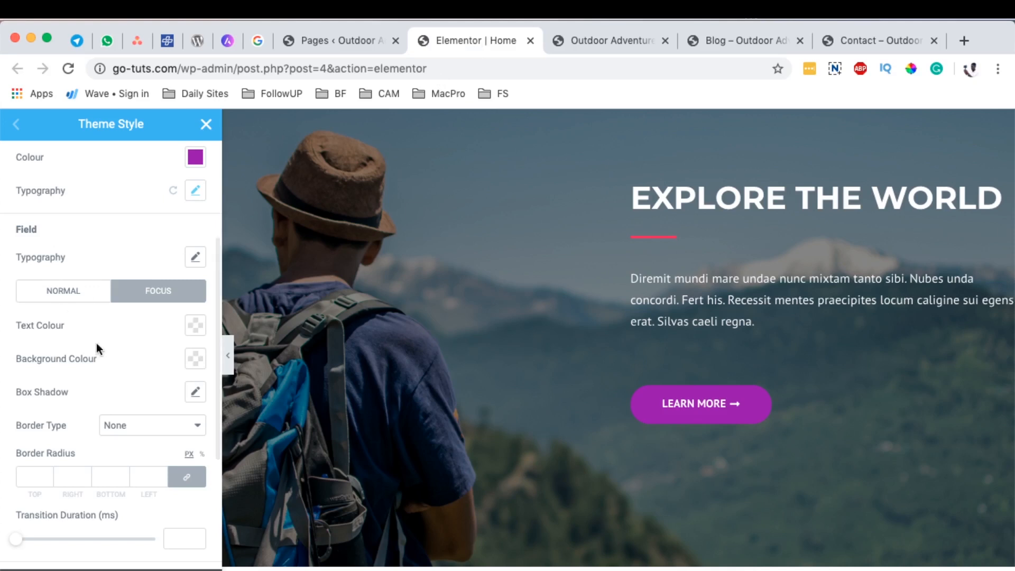
{"action": "scroll", "coordinate": [112, 363], "scroll_direction": "down", "scroll_amount": 7}
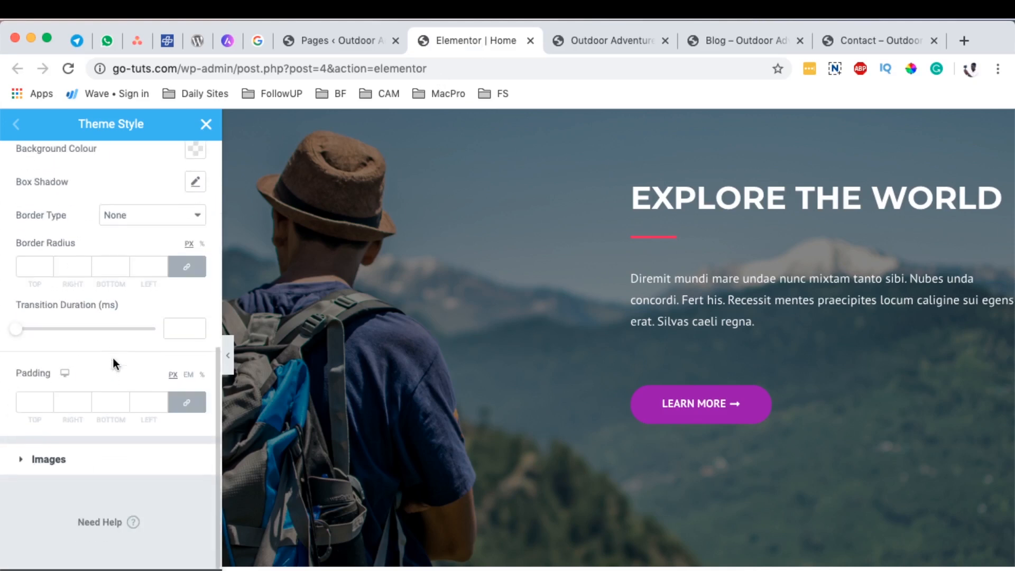
{"action": "left_click", "coordinate": [48, 460]}
{"action": "scroll", "coordinate": [483, 388], "scroll_direction": "down", "scroll_amount": 10}
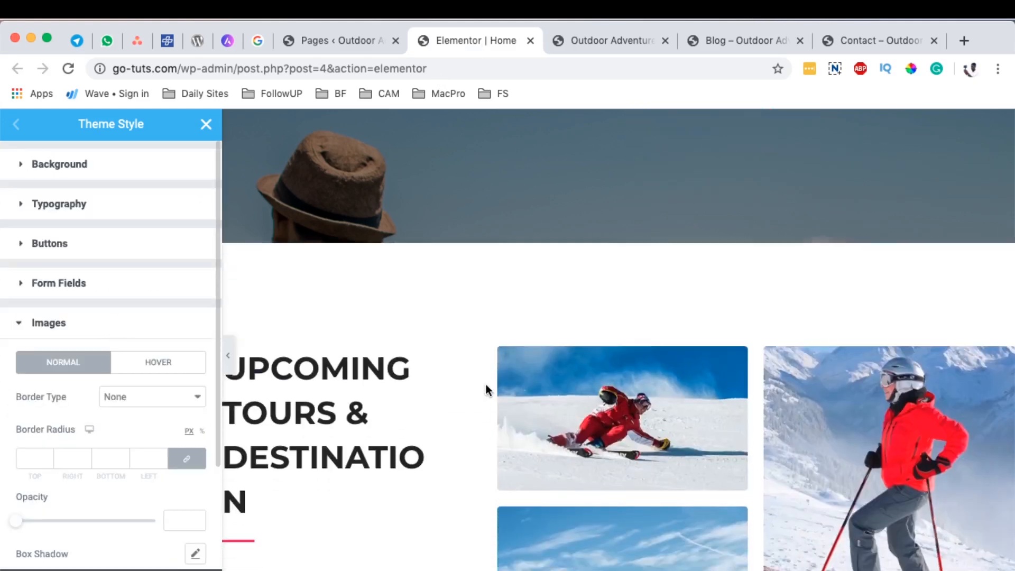
{"action": "scroll", "coordinate": [120, 429], "scroll_direction": "down", "scroll_amount": 2}
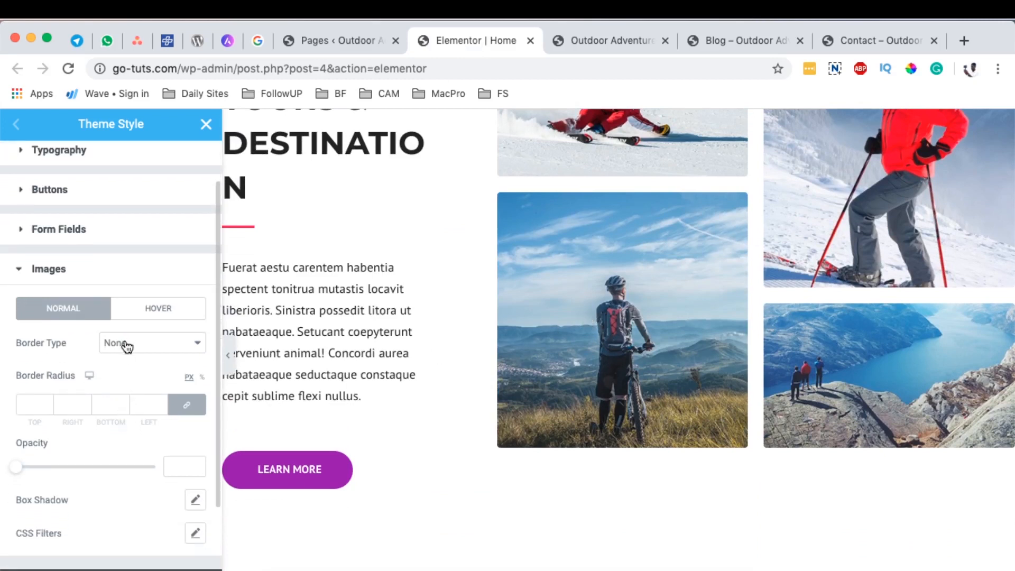
{"action": "left_click", "coordinate": [127, 347]}
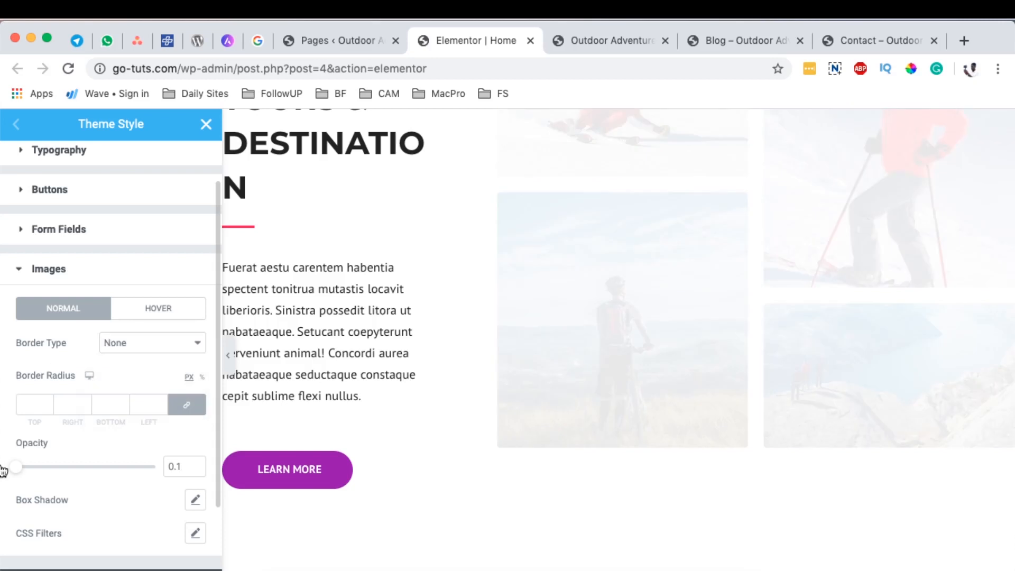
{"action": "mouse_move", "coordinate": [2, 468]}
{"action": "left_mouse_down"}
{"action": "mouse_move", "coordinate": [129, 473]}
{"action": "mouse_move", "coordinate": [22, 470]}
{"action": "left_mouse_up"}
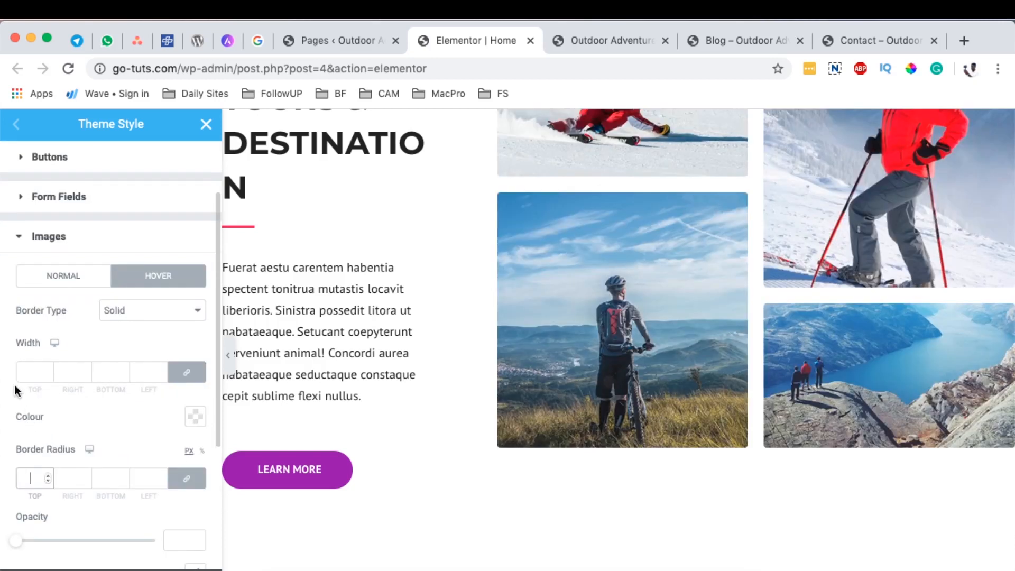
- Give images a solid 5 px hover border in the preset purple #9300B2 and preview it on the tour photos
{"action": "left_click", "coordinate": [27, 371]}
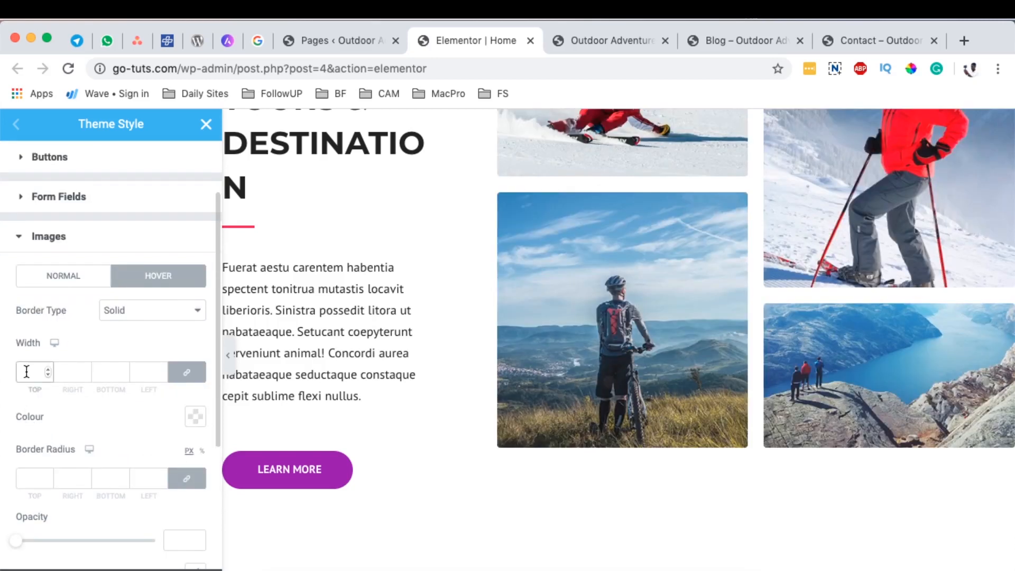
{"action": "type", "text": "5"}
{"action": "left_click", "coordinate": [192, 419]}
{"action": "left_click_drag", "start_coordinate": [127, 231], "coordinate": [292, 223]}
{"action": "left_click", "coordinate": [290, 171]}
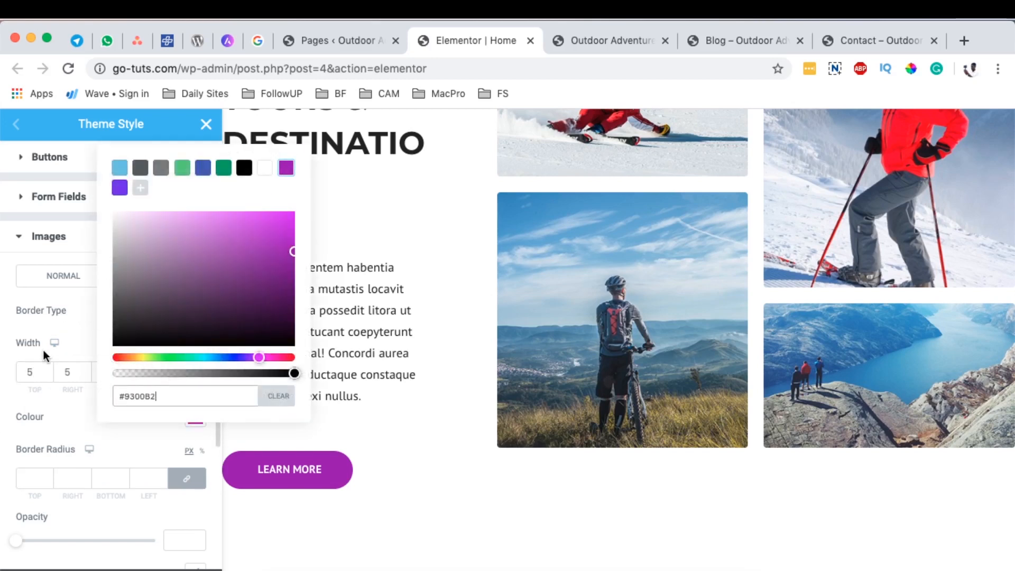
{"action": "left_click", "coordinate": [88, 342]}
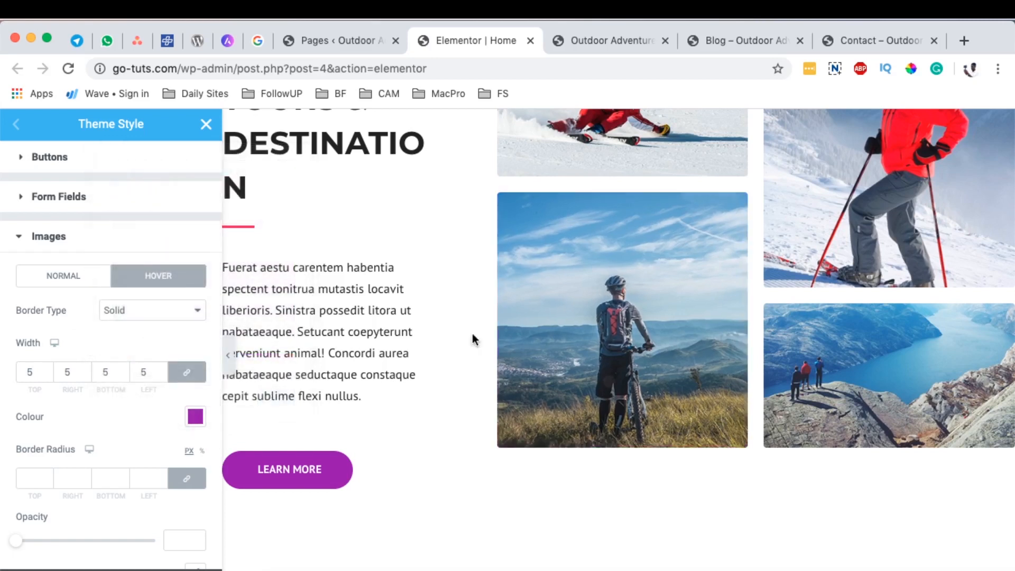
{"action": "scroll", "coordinate": [839, 260], "scroll_direction": "up", "scroll_amount": 5}
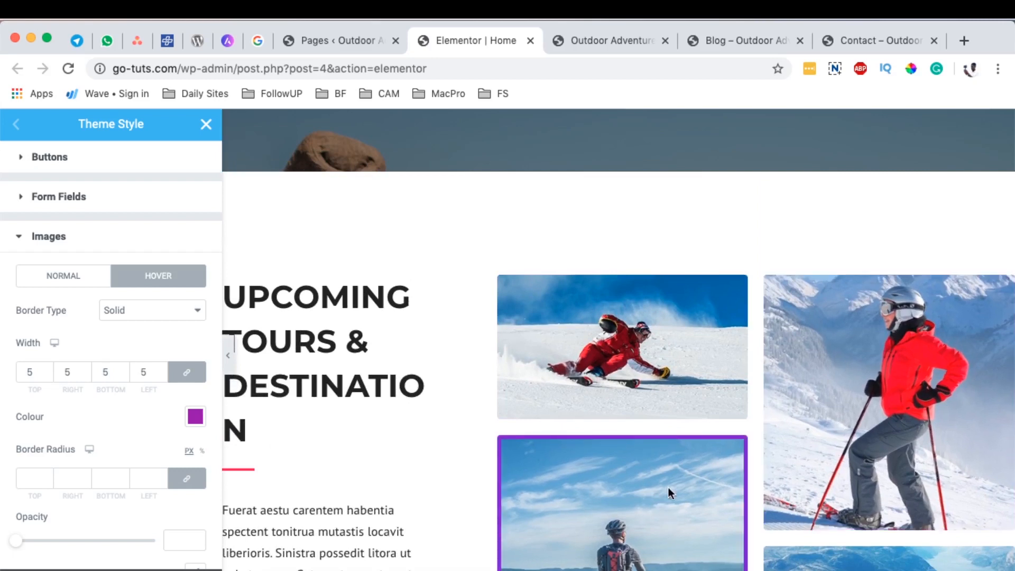
{"action": "scroll", "coordinate": [667, 487], "scroll_direction": "down", "scroll_amount": 5}
{"action": "scroll", "coordinate": [159, 418], "scroll_direction": "down", "scroll_amount": 1}
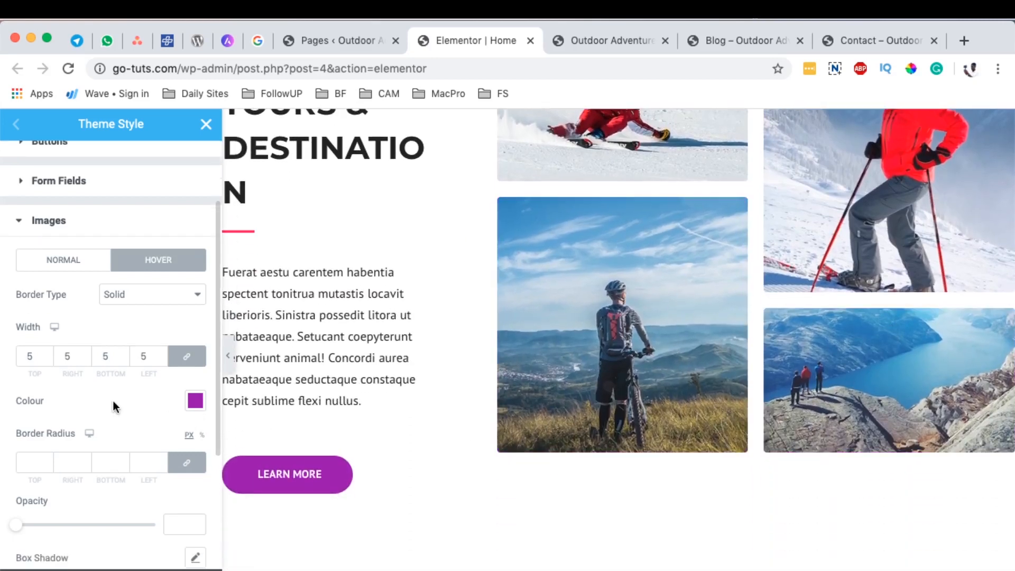
- Set the images' hover border radius to 10 px on all corners and preview it on the tour photos
{"action": "left_click", "coordinate": [25, 463]}
{"action": "type", "text": "10"}
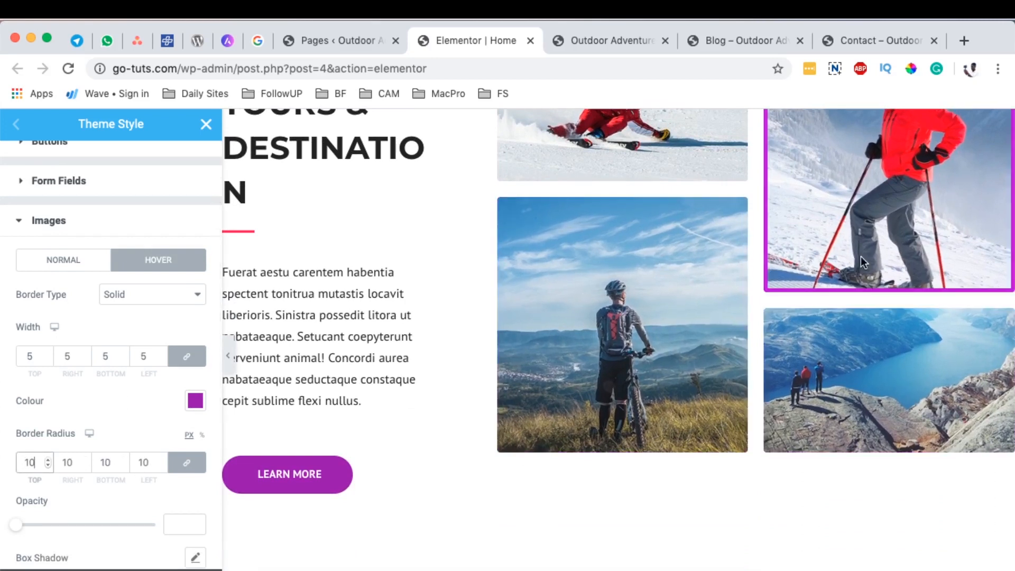
{"action": "scroll", "coordinate": [599, 347], "scroll_direction": "down", "scroll_amount": 3}
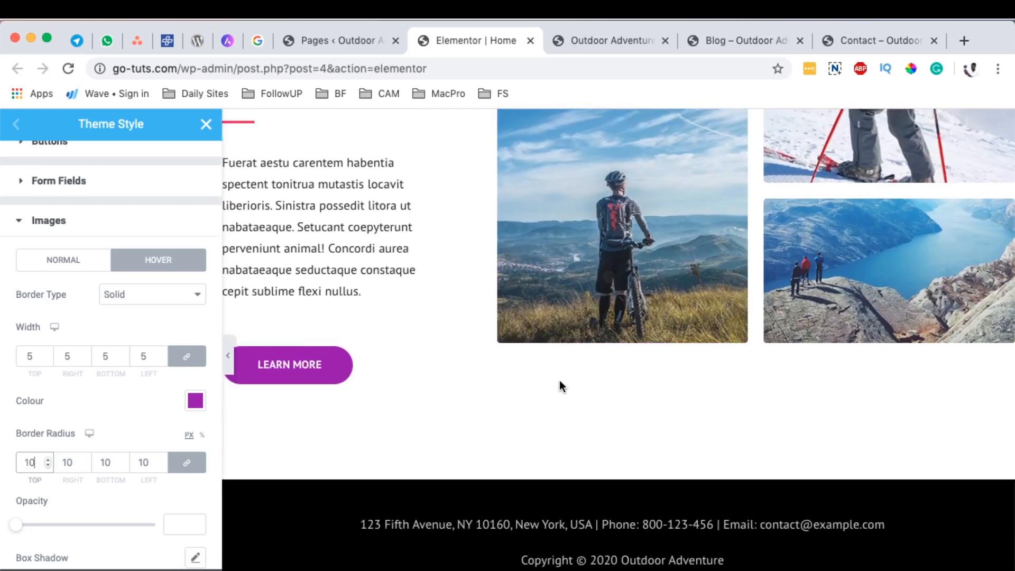
{"action": "scroll", "coordinate": [559, 380], "scroll_direction": "up", "scroll_amount": 5}
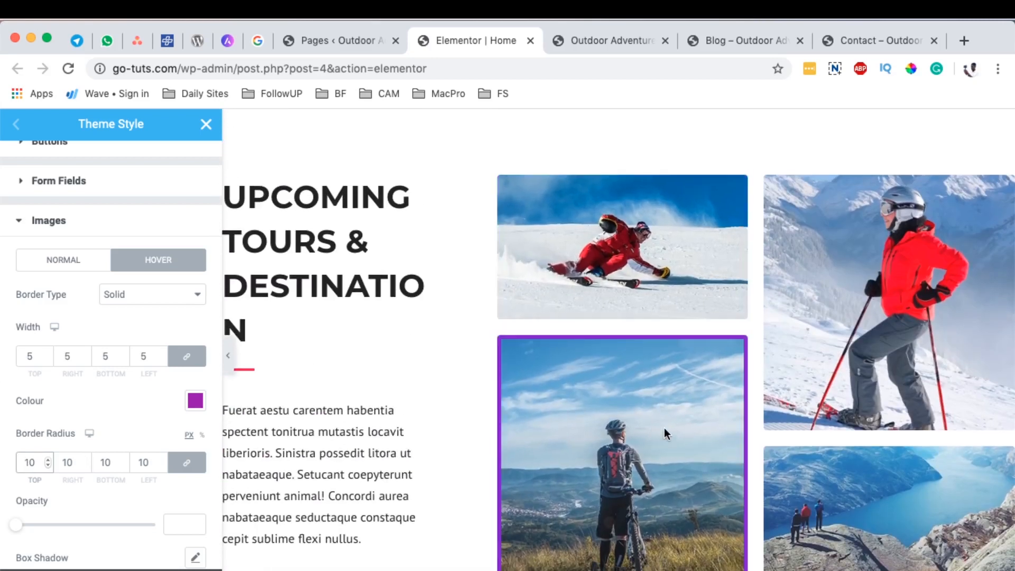
{"action": "scroll", "coordinate": [316, 431], "scroll_direction": "down", "scroll_amount": 2}
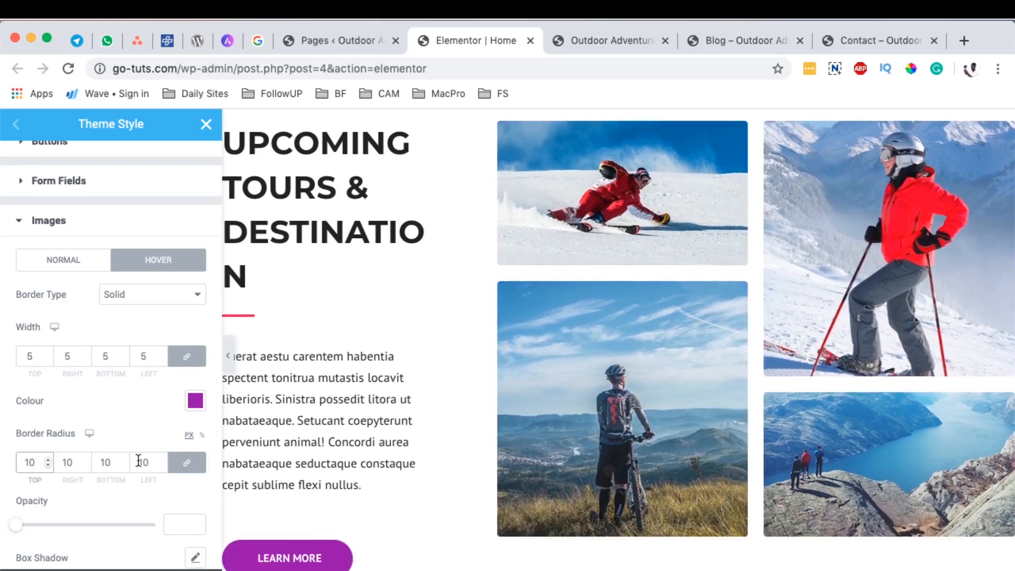
- Compare the tour photos on the unrefreshed live home page with the hover border styling in the Elementor editor
{"action": "scroll", "coordinate": [140, 456], "scroll_direction": "down", "scroll_amount": 3}
{"action": "left_click", "coordinate": [618, 38]}
{"action": "scroll", "coordinate": [552, 338], "scroll_direction": "down", "scroll_amount": 10}
{"action": "scroll", "coordinate": [597, 328], "scroll_direction": "down", "scroll_amount": 15}
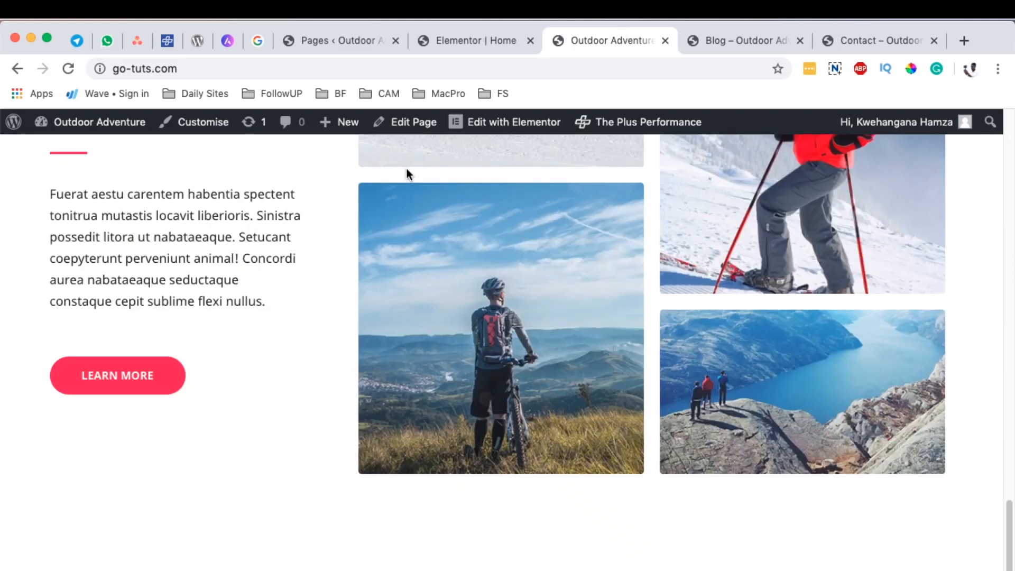
{"action": "scroll", "coordinate": [607, 224], "scroll_direction": "up", "scroll_amount": 3}
{"action": "left_click", "coordinate": [468, 40]}
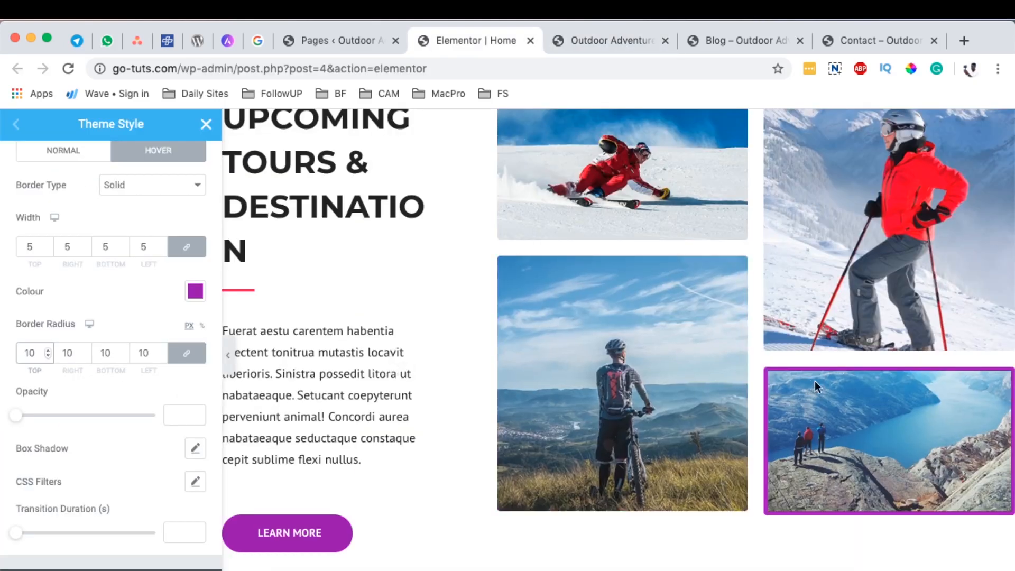
- Preview the image hover border on the Upcoming Events photos and look through the remaining image hover settings
{"action": "scroll", "coordinate": [580, 306], "scroll_direction": "up", "scroll_amount": 7}
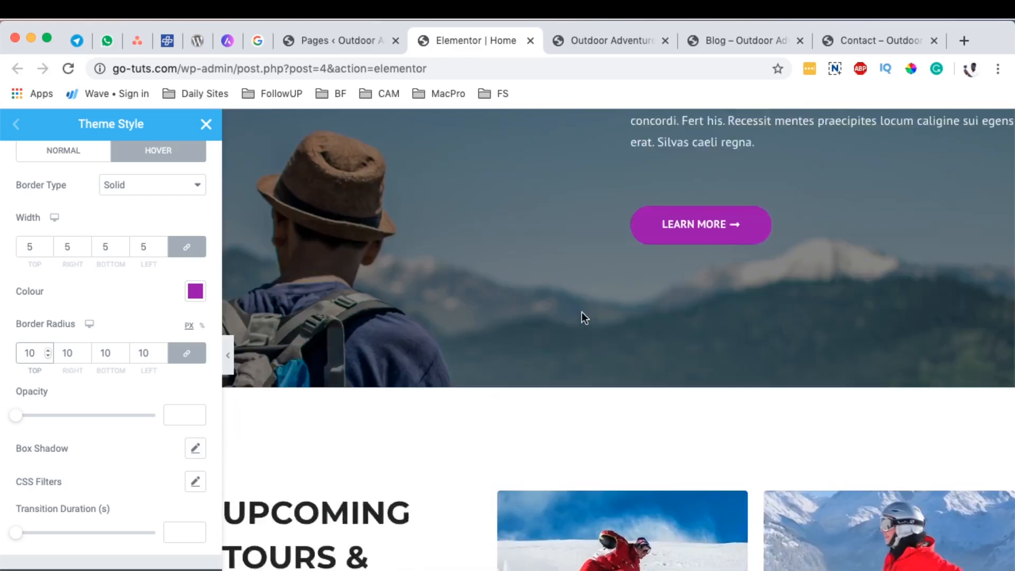
{"action": "scroll", "coordinate": [581, 311], "scroll_direction": "up", "scroll_amount": 15}
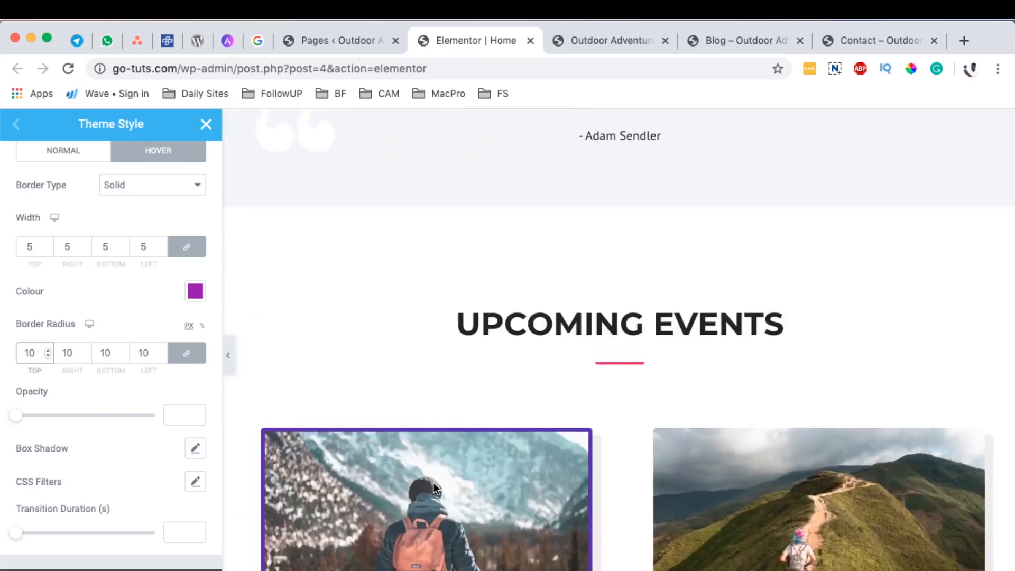
{"action": "scroll", "coordinate": [771, 423], "scroll_direction": "down", "scroll_amount": 6}
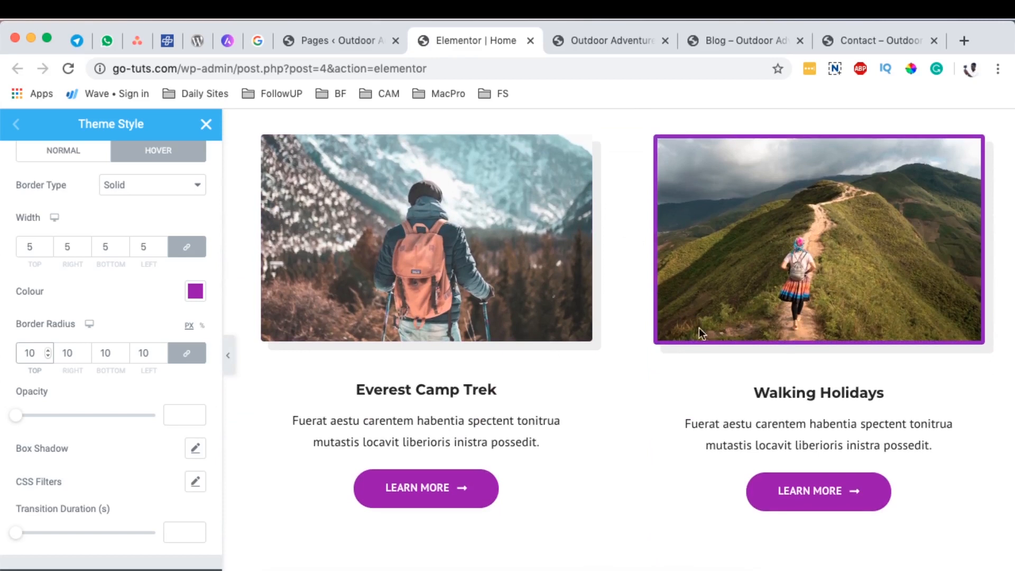
{"action": "scroll", "coordinate": [108, 446], "scroll_direction": "down", "scroll_amount": 2}
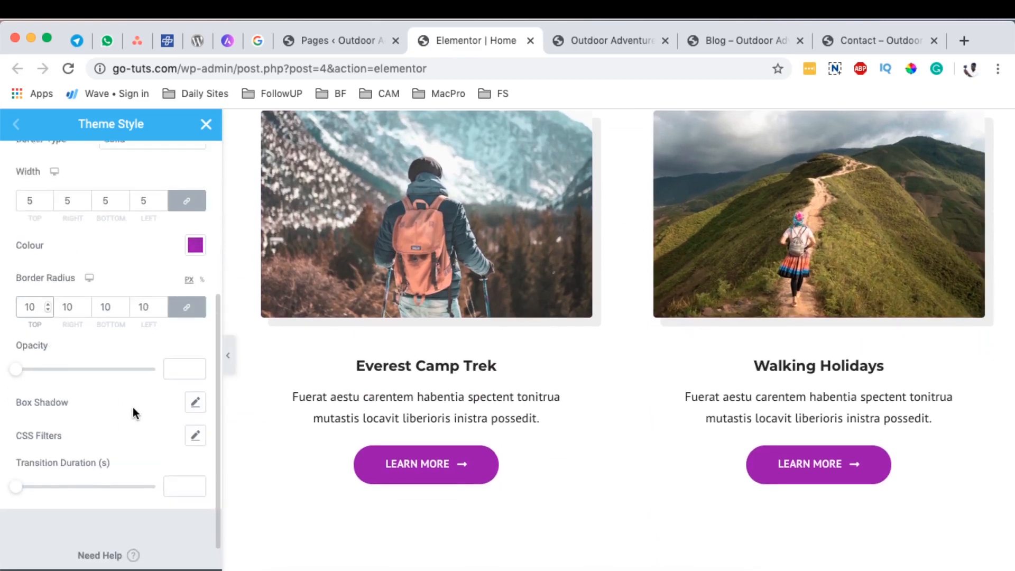
{"action": "scroll", "coordinate": [132, 409], "scroll_direction": "up", "scroll_amount": 4}
{"action": "scroll", "coordinate": [139, 401], "scroll_direction": "down", "scroll_amount": 4}
{"action": "scroll", "coordinate": [623, 394], "scroll_direction": "up", "scroll_amount": 8}
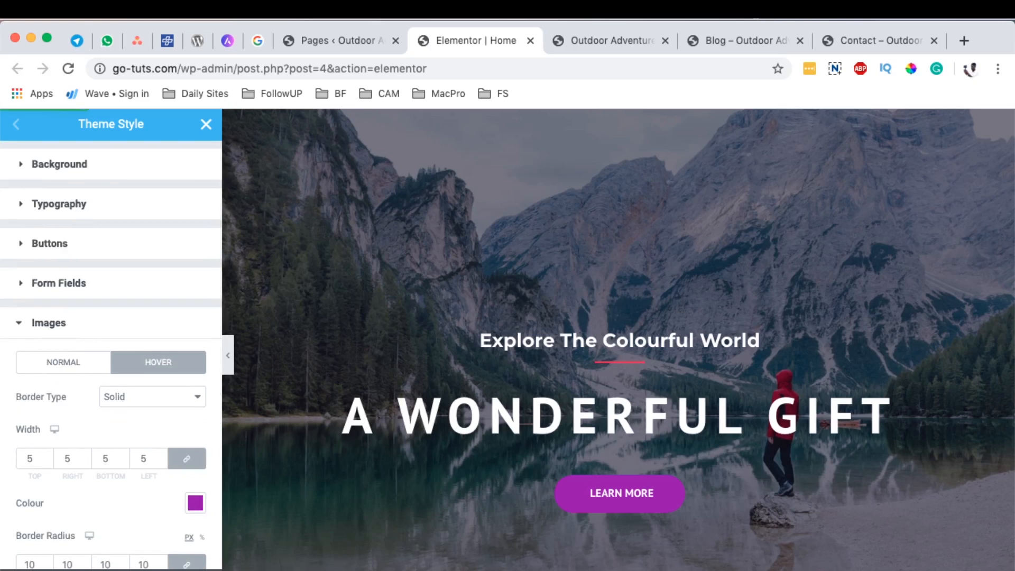
{"action": "left_click", "coordinate": [850, 38]}
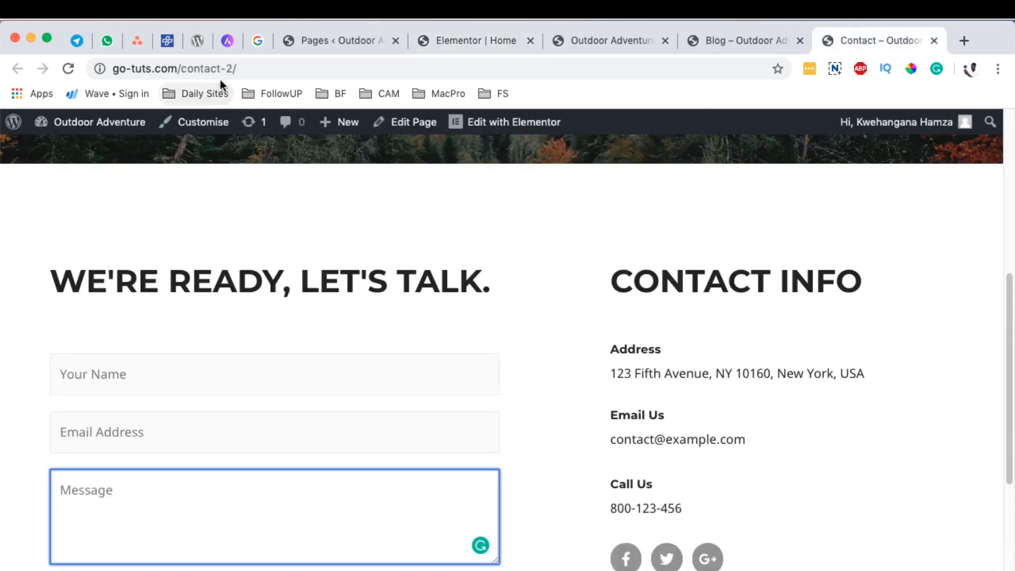
{"action": "key", "text": "super+t"}
{"action": "type", "text": "https://go-tuts.com/"}
{"action": "key", "text": "Return"}
{"action": "left_click_drag", "start_coordinate": [865, 41], "coordinate": [648, 47]}
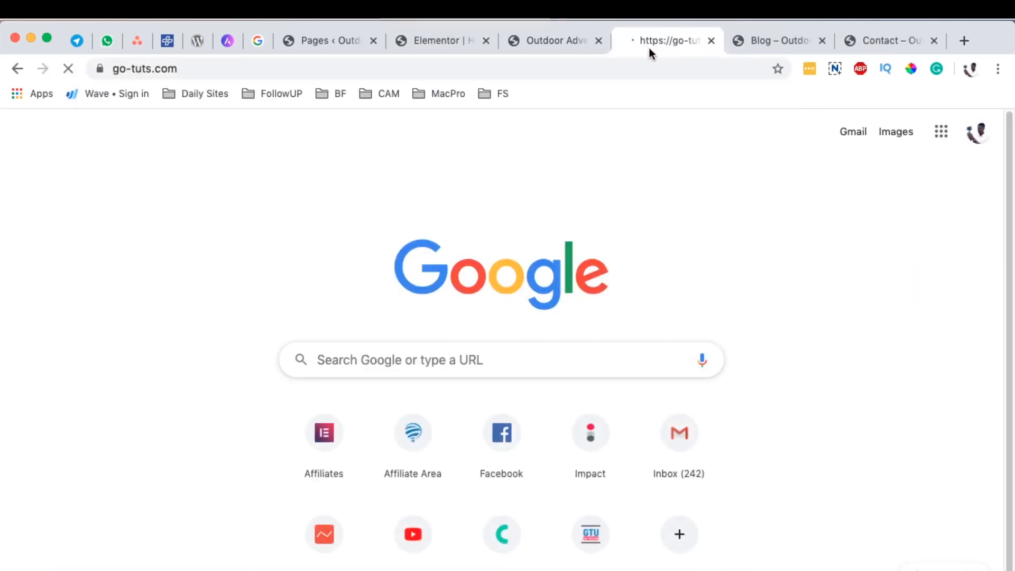
- Compare the hero heading and Learn More button between the old and newly loaded copies of the home page
{"action": "left_click", "coordinate": [570, 42]}
{"action": "scroll", "coordinate": [522, 263], "scroll_direction": "up", "scroll_amount": 3}
{"action": "scroll", "coordinate": [521, 260], "scroll_direction": "up", "scroll_amount": 5}
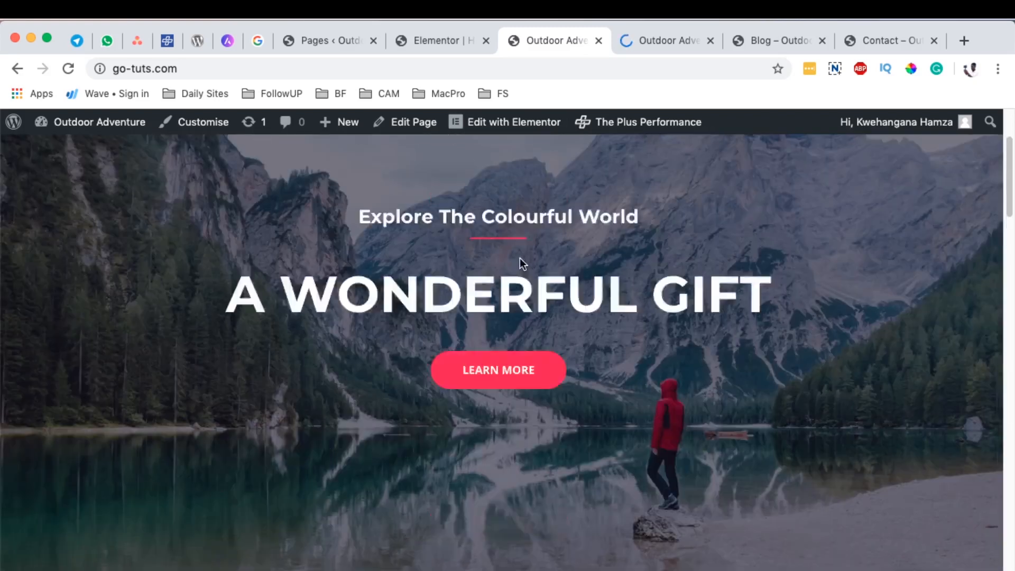
{"action": "left_click", "coordinate": [646, 44]}
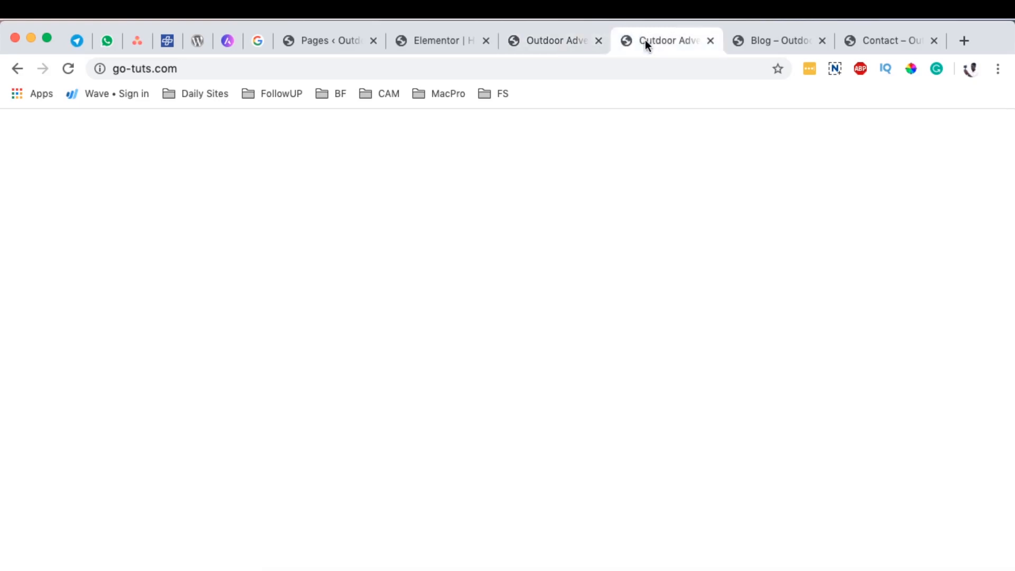
{"action": "left_click", "coordinate": [535, 53]}
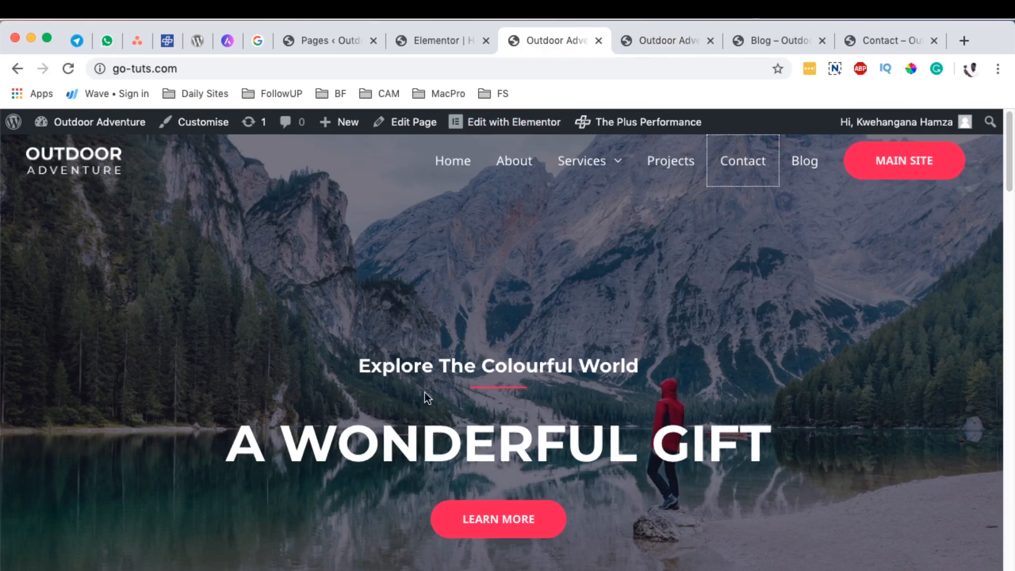
{"action": "left_click", "coordinate": [643, 43]}
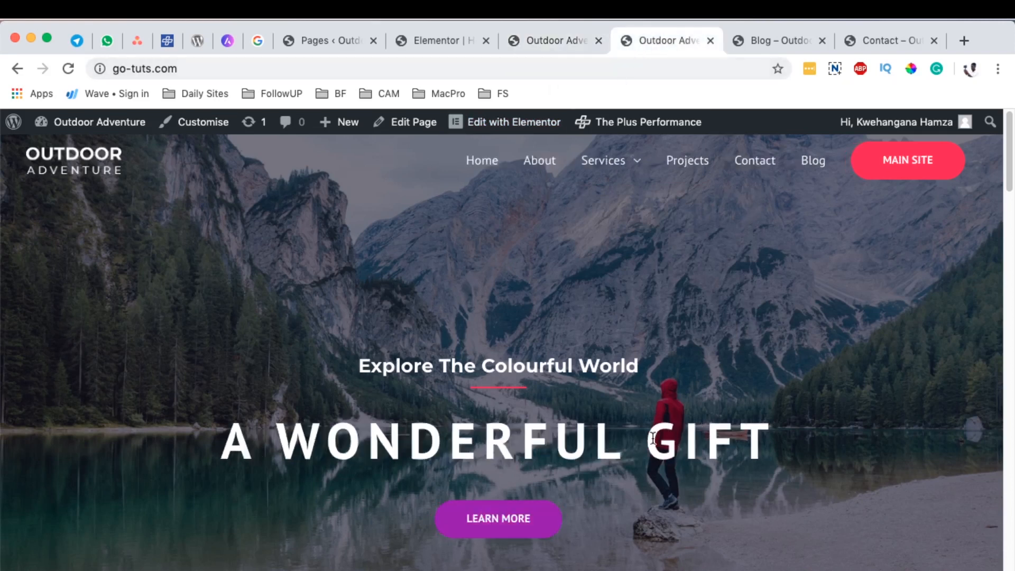
{"action": "scroll", "coordinate": [653, 438], "scroll_direction": "down", "scroll_amount": 1}
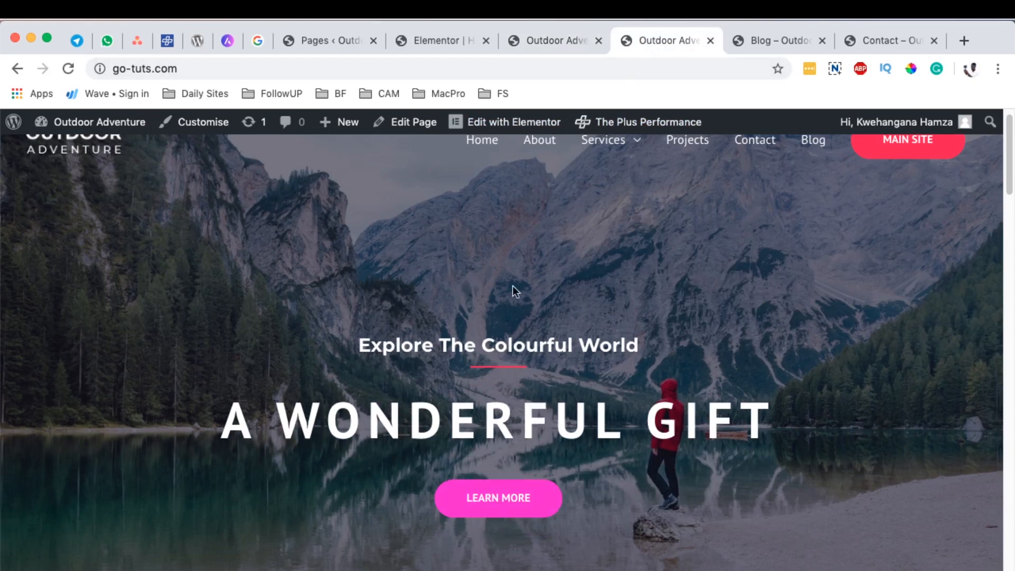
{"action": "left_click", "coordinate": [539, 42]}
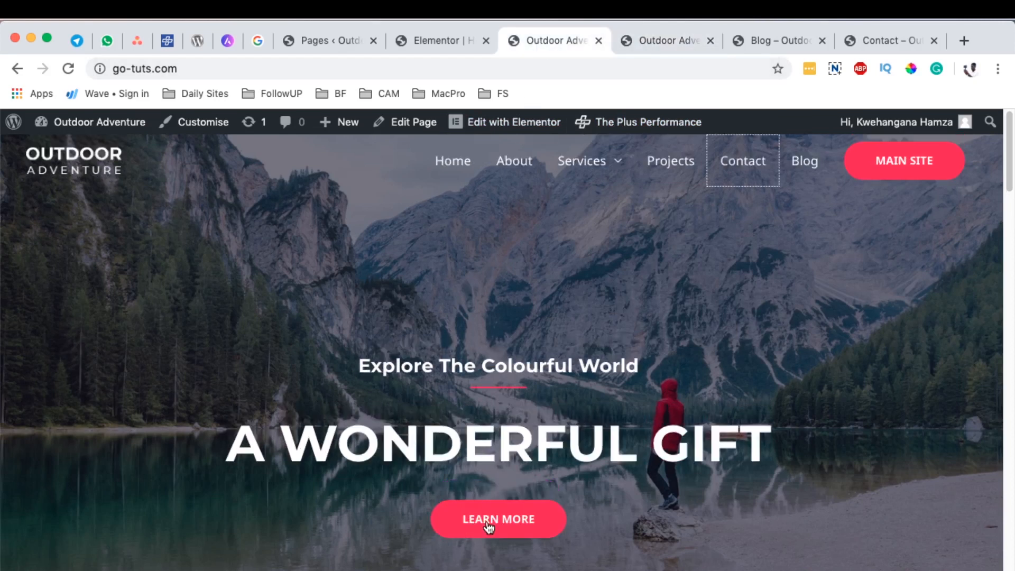
{"action": "left_click", "coordinate": [660, 45]}
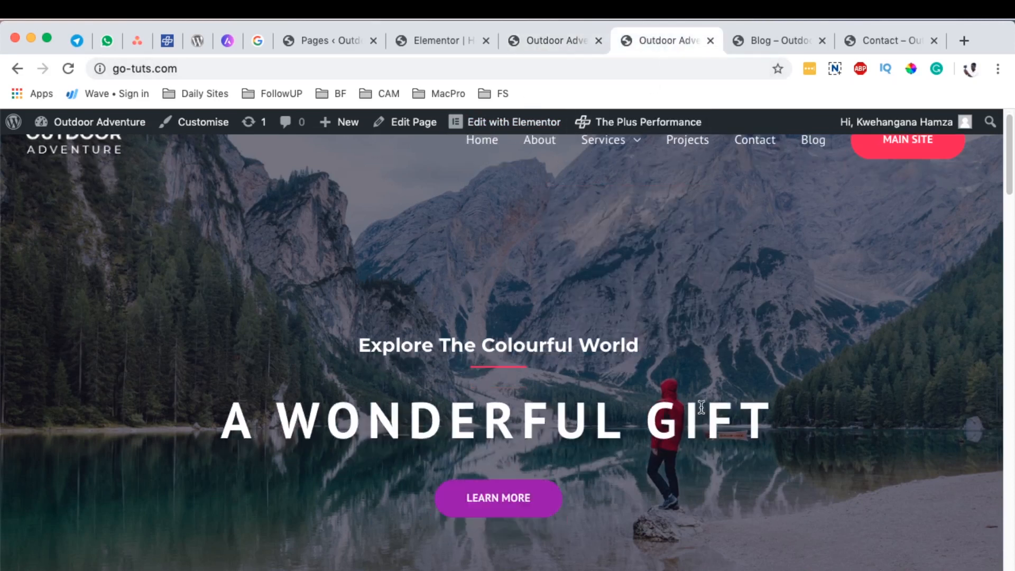
- Compare the Upcoming Events and tours sections, including buttons and photo hover borders, between the new and old home page copies
{"action": "scroll", "coordinate": [687, 465], "scroll_direction": "down", "scroll_amount": 10}
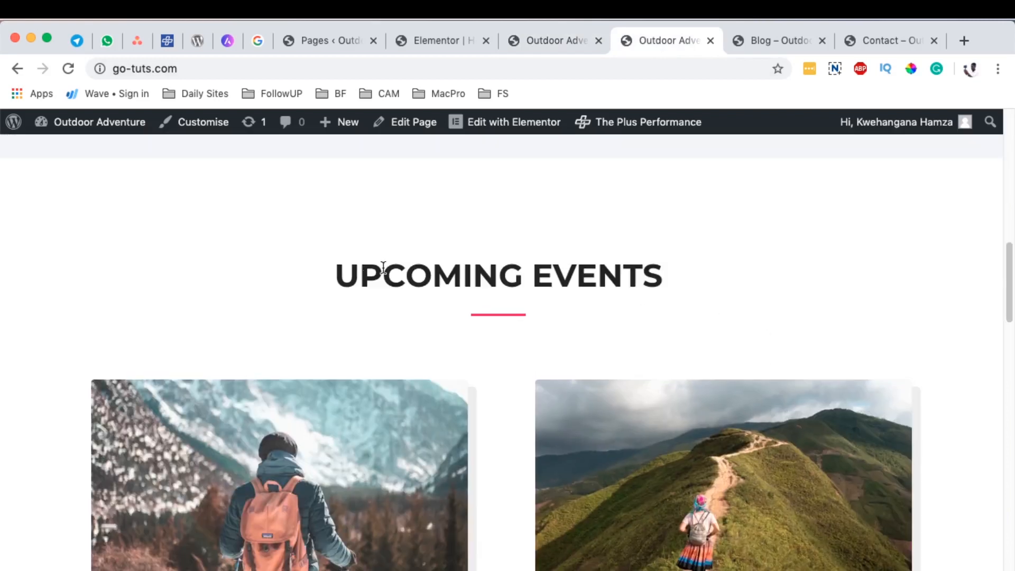
{"action": "scroll", "coordinate": [486, 518], "scroll_direction": "down", "scroll_amount": 6}
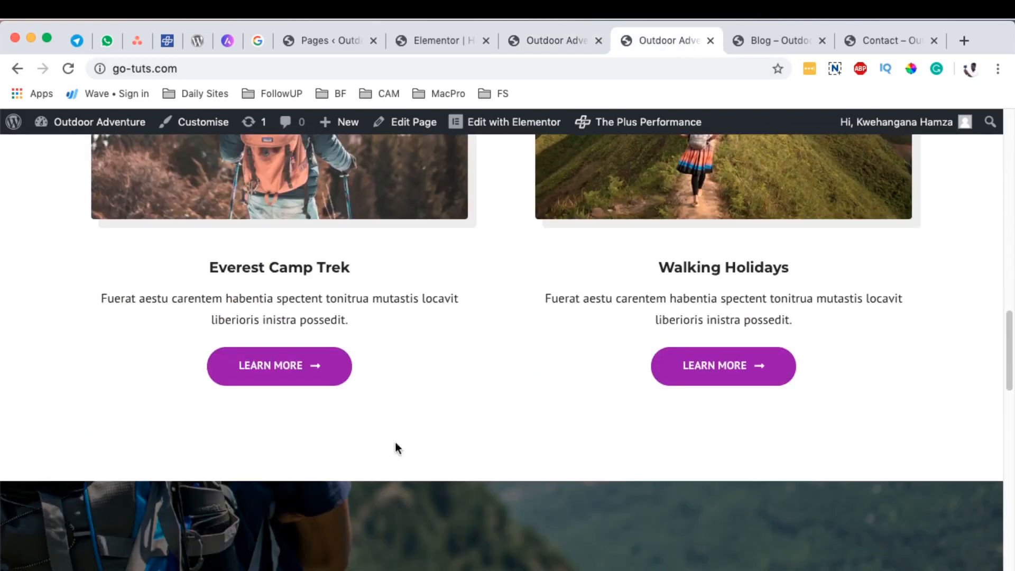
{"action": "scroll", "coordinate": [473, 376], "scroll_direction": "up", "scroll_amount": 5}
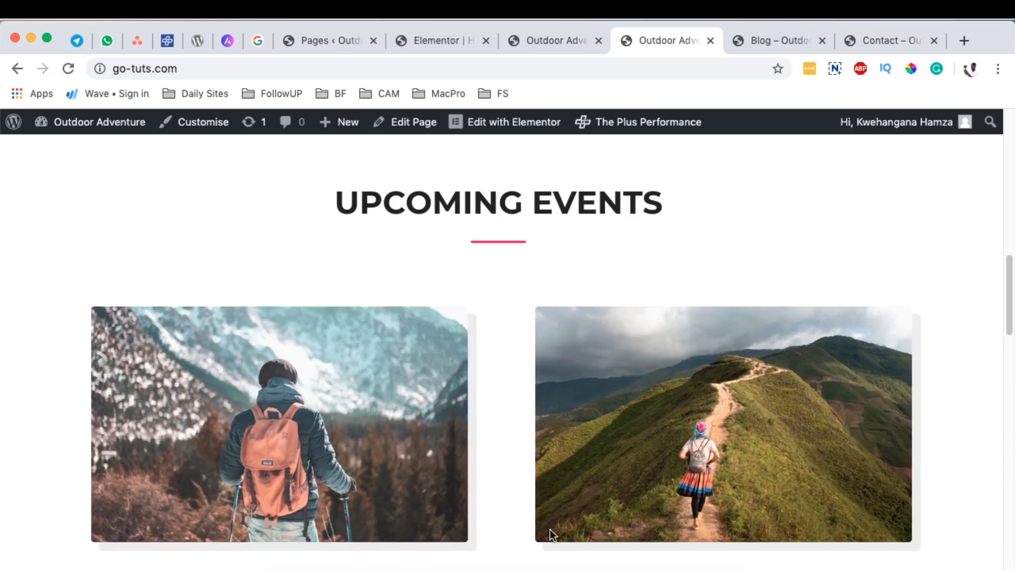
{"action": "scroll", "coordinate": [576, 512], "scroll_direction": "down", "scroll_amount": 10}
{"action": "scroll", "coordinate": [604, 491], "scroll_direction": "down", "scroll_amount": 5}
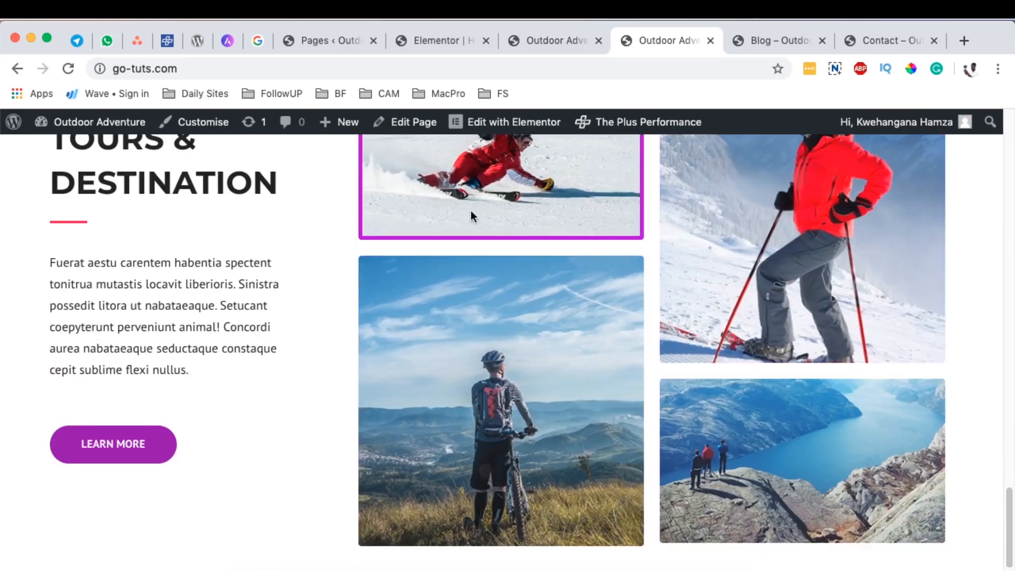
{"action": "scroll", "coordinate": [471, 210], "scroll_direction": "up", "scroll_amount": 5}
{"action": "left_click", "coordinate": [546, 52]}
{"action": "scroll", "coordinate": [648, 449], "scroll_direction": "down", "scroll_amount": 15}
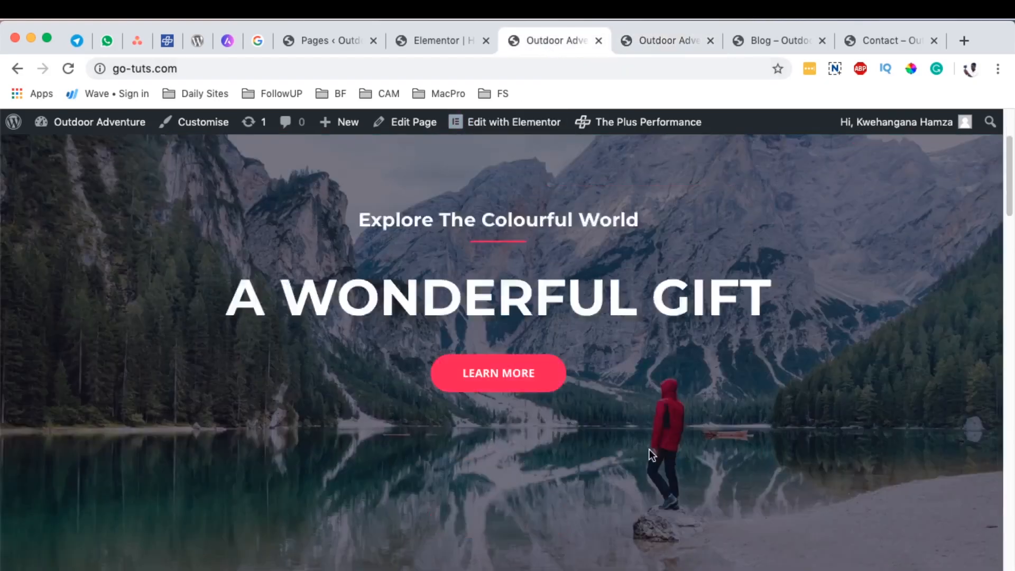
{"action": "scroll", "coordinate": [491, 476], "scroll_direction": "down", "scroll_amount": 15}
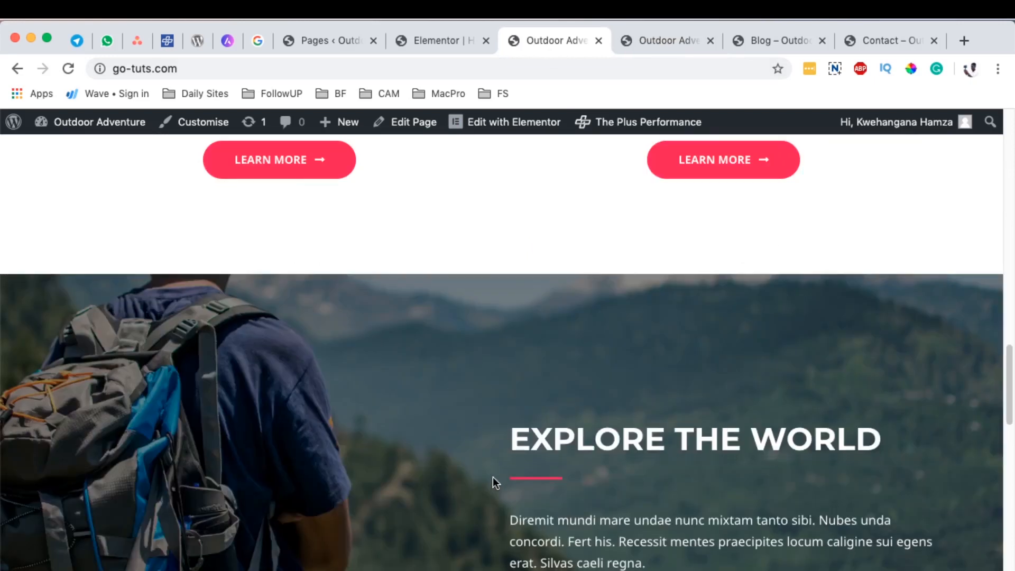
{"action": "scroll", "coordinate": [552, 461], "scroll_direction": "down", "scroll_amount": 3}
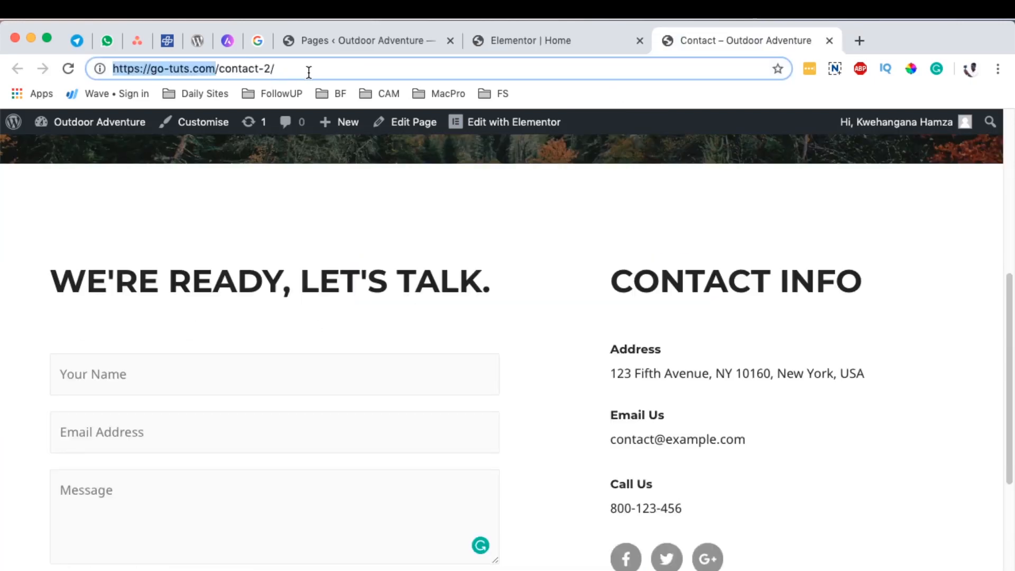
{"action": "triple_click", "coordinate": [309, 72]}
{"action": "key", "text": "super+c"}
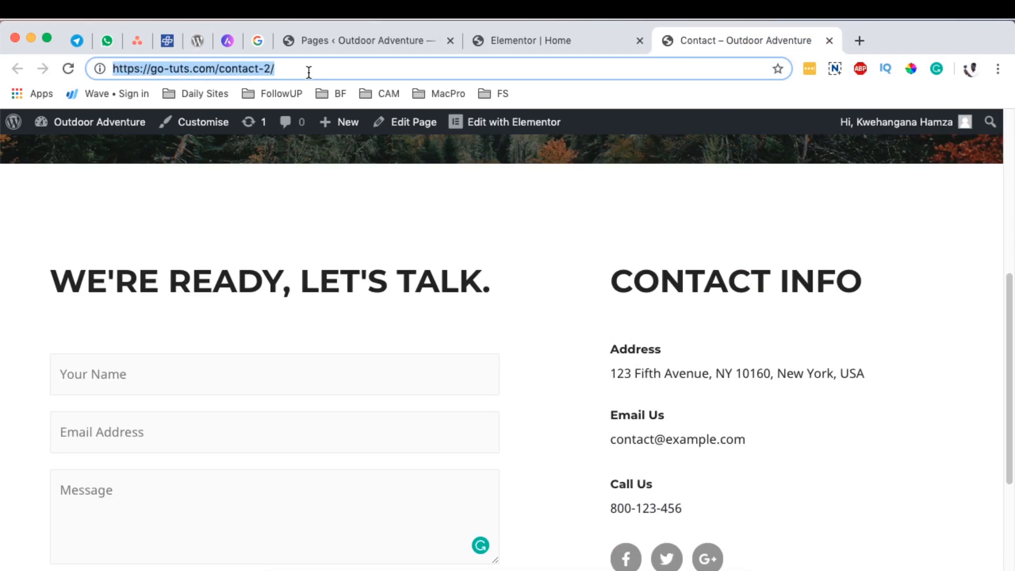
{"action": "left_click", "coordinate": [859, 41]}
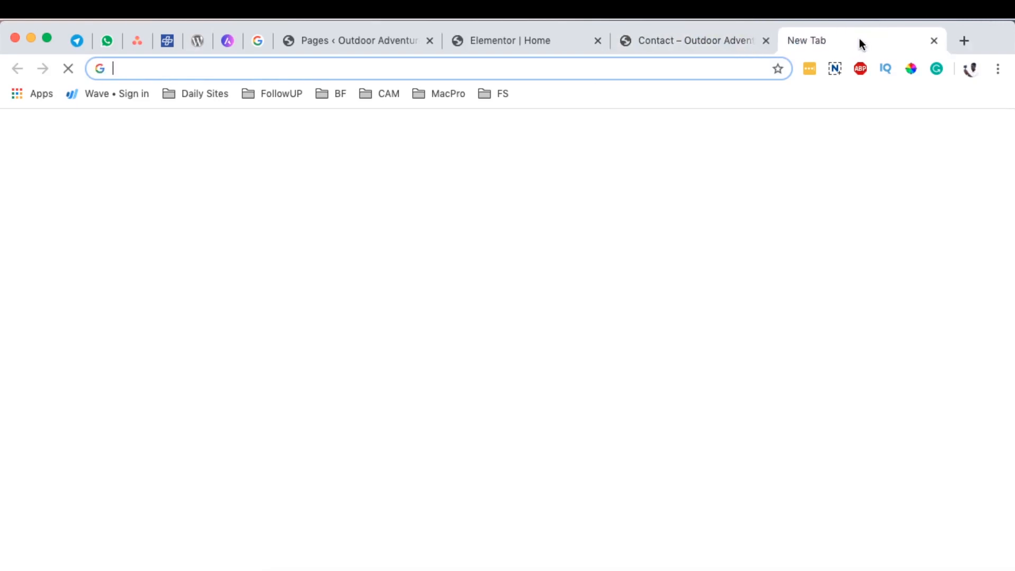
{"action": "key", "text": "super+v"}
{"action": "key", "text": "Return"}
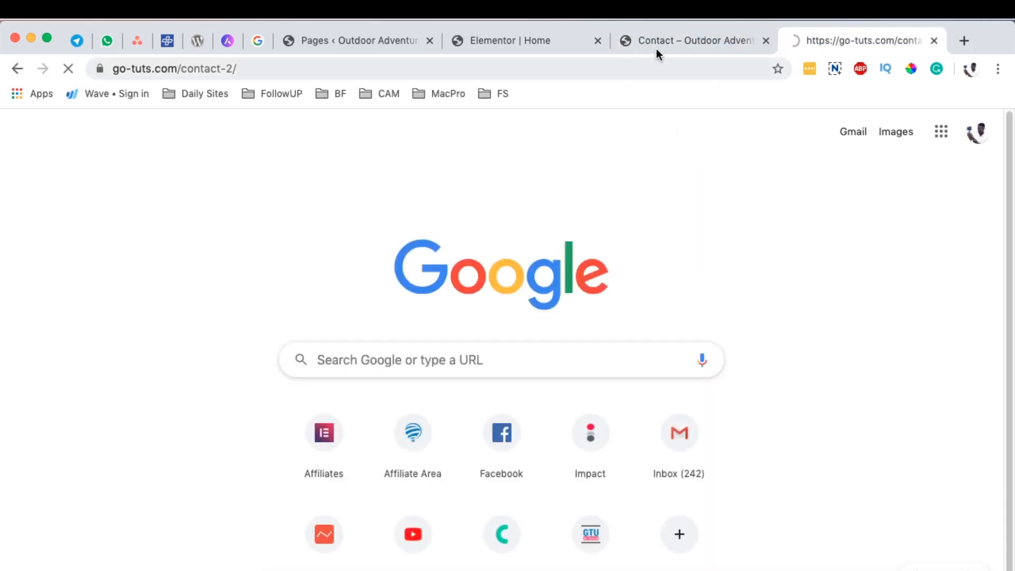
{"action": "left_click", "coordinate": [657, 41]}
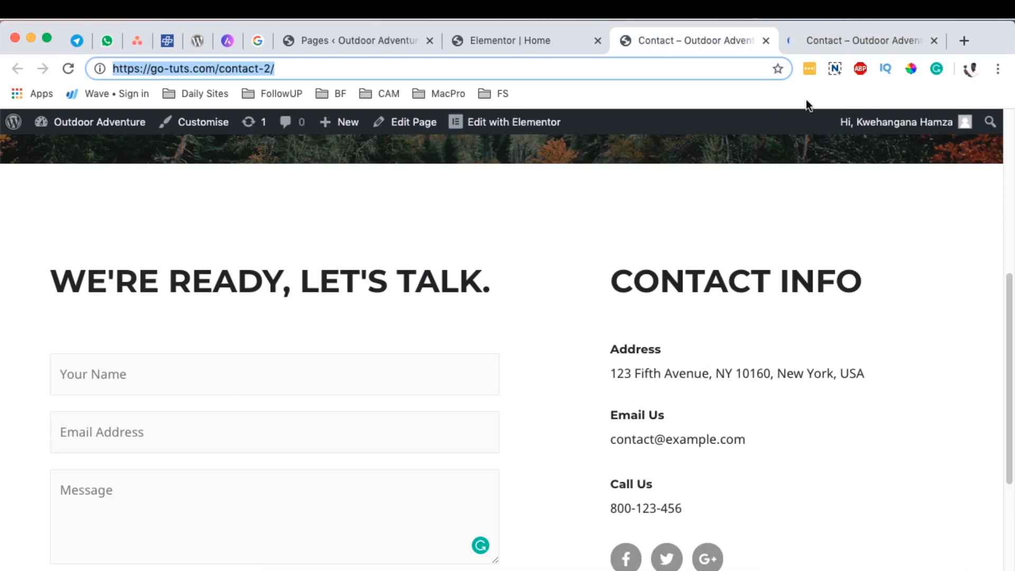
{"action": "left_click", "coordinate": [837, 40]}
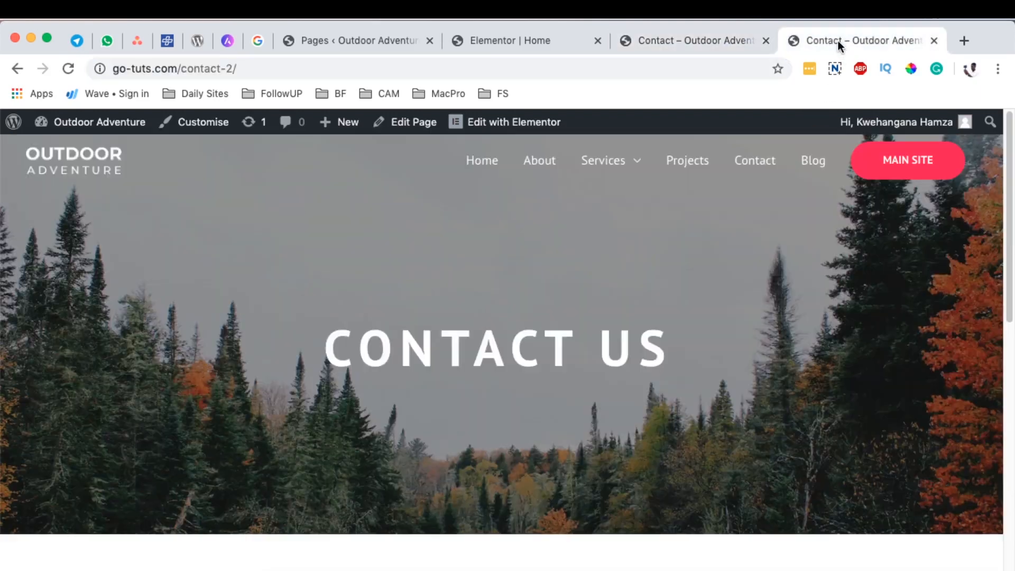
- Compare the Contact Us heading's typography between the new and old copies of the Contact page by highlighting its text
{"action": "left_click_drag", "start_coordinate": [410, 353], "coordinate": [382, 351]}
{"action": "left_click_drag", "start_coordinate": [310, 350], "coordinate": [672, 350]}
{"action": "left_click", "coordinate": [709, 42]}
{"action": "scroll", "coordinate": [417, 368], "scroll_direction": "up", "scroll_amount": 10}
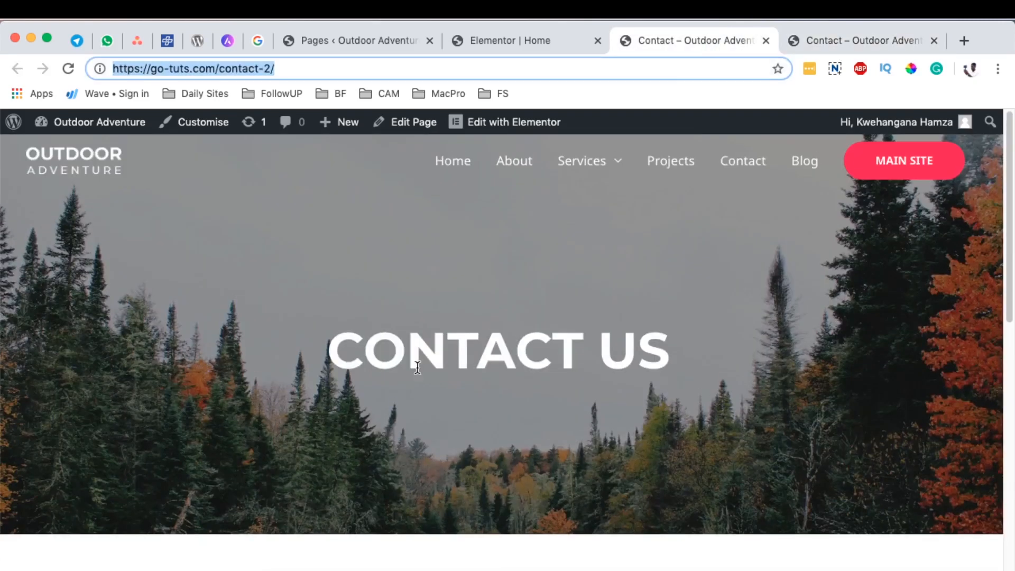
{"action": "left_click_drag", "start_coordinate": [424, 344], "coordinate": [678, 355]}
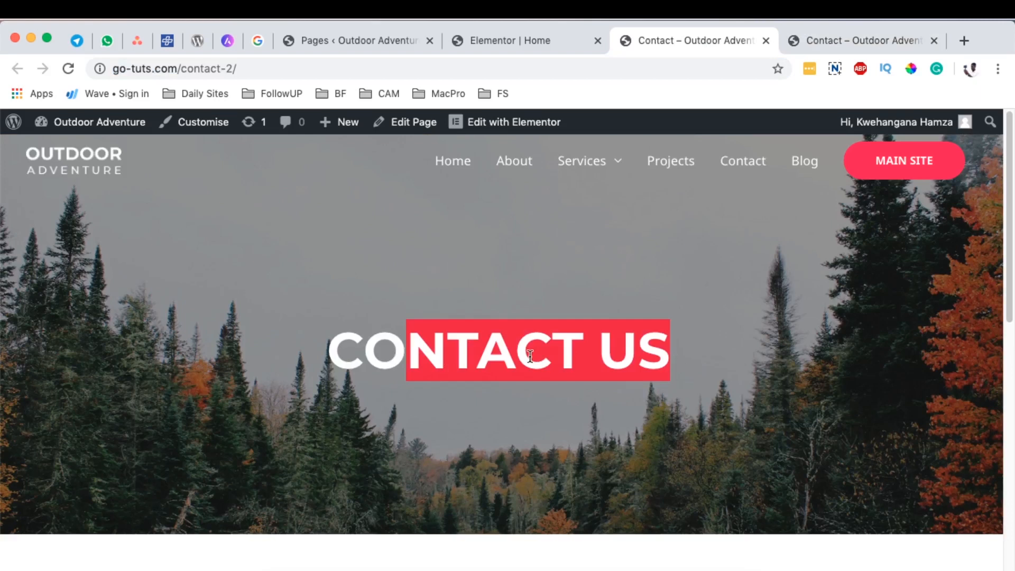
- Examine the normal and focused Your Name, Email Address and Message fields on the new Contact page copy, and return to the Elementor editor
{"action": "left_click", "coordinate": [863, 41]}
{"action": "scroll", "coordinate": [699, 379], "scroll_direction": "down", "scroll_amount": 5}
{"action": "scroll", "coordinate": [592, 429], "scroll_direction": "down", "scroll_amount": 3}
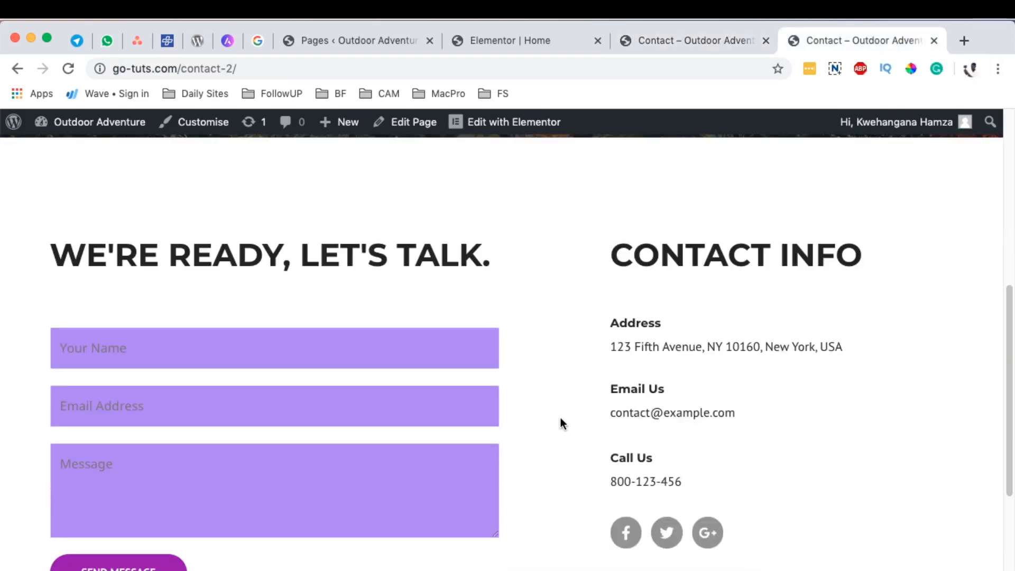
{"action": "left_click", "coordinate": [209, 349]}
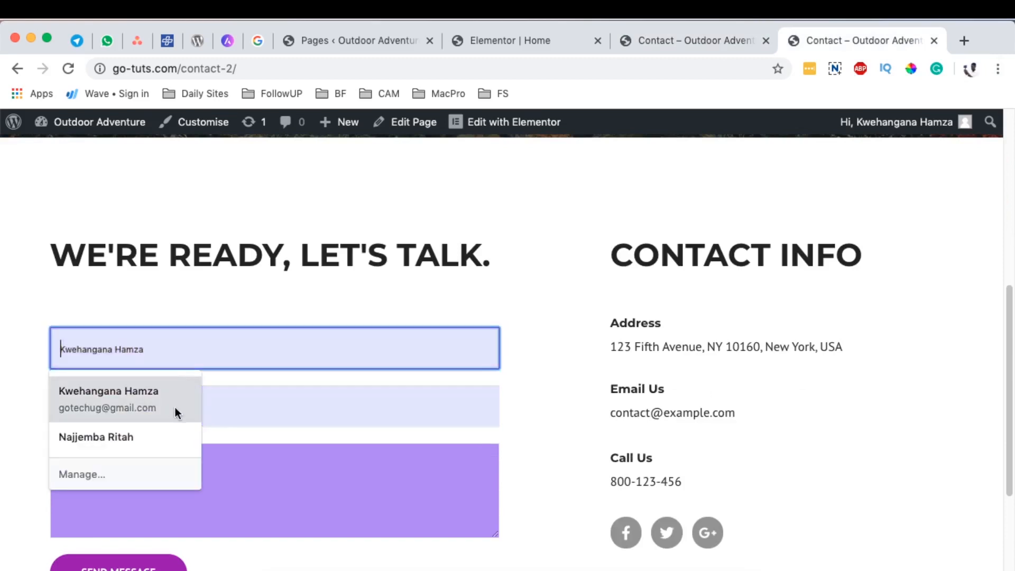
{"action": "left_click", "coordinate": [245, 408]}
{"action": "left_click", "coordinate": [220, 483]}
{"action": "left_click", "coordinate": [209, 389]}
{"action": "left_click", "coordinate": [211, 347]}
{"action": "left_click", "coordinate": [245, 418]}
{"action": "left_click", "coordinate": [243, 475]}
{"action": "left_click", "coordinate": [226, 417]}
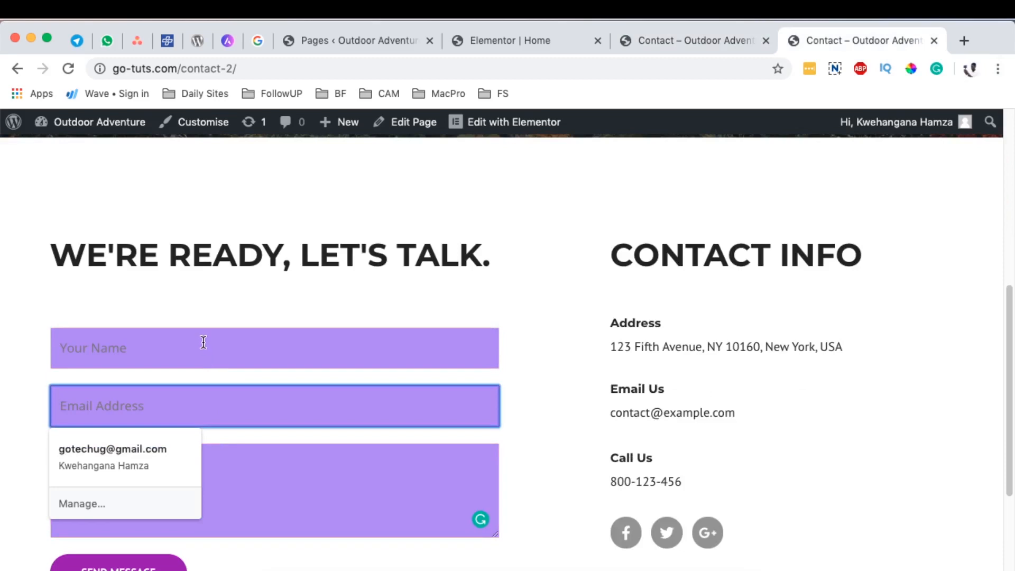
{"action": "left_click", "coordinate": [238, 489]}
{"action": "left_click", "coordinate": [238, 342]}
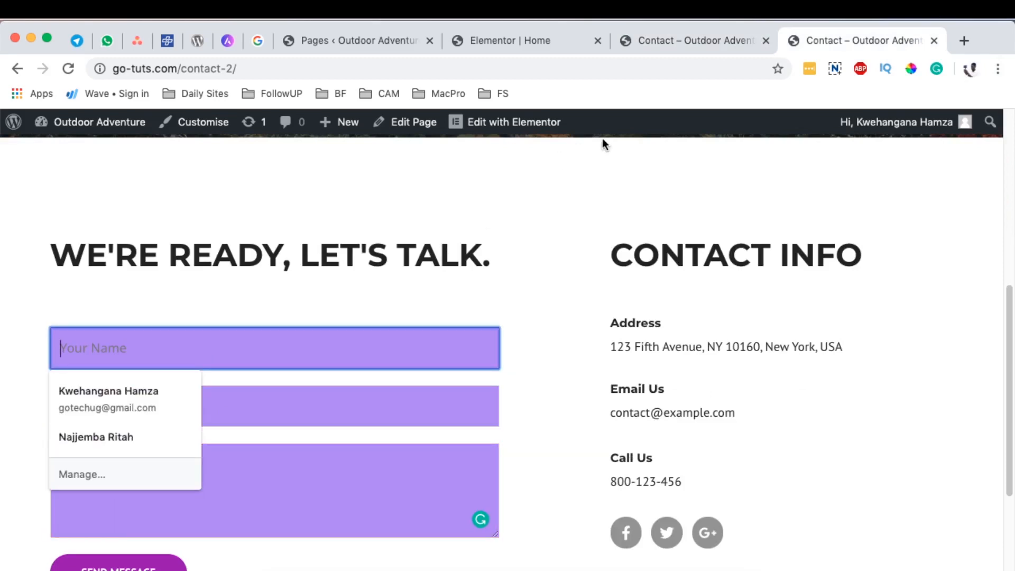
{"action": "left_click", "coordinate": [518, 41]}
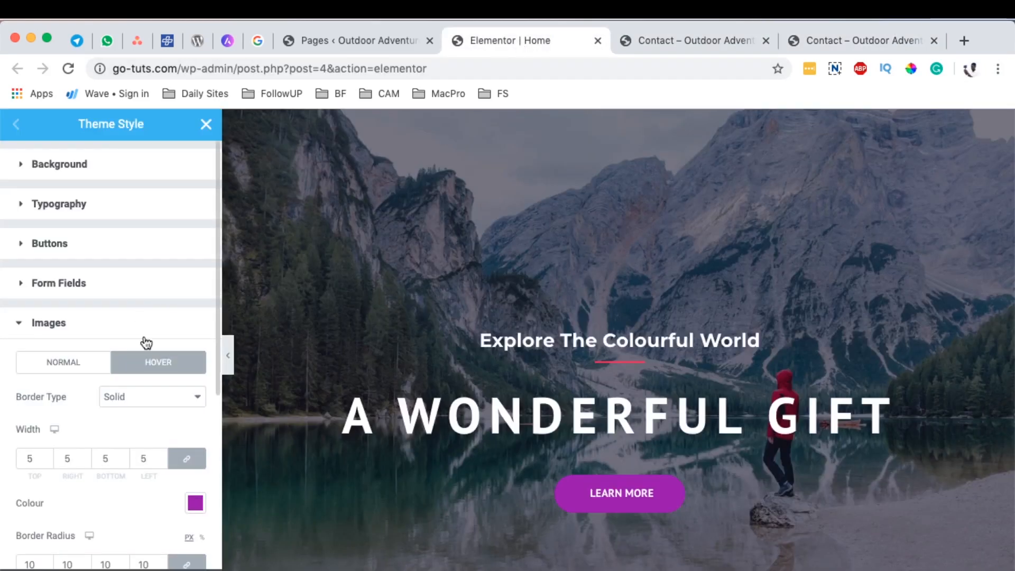
- Set the form fields' normal background colour to rgba(109, 18, 241, 0.2) in Theme Style and save the change
{"action": "scroll", "coordinate": [172, 490], "scroll_direction": "down", "scroll_amount": 2}
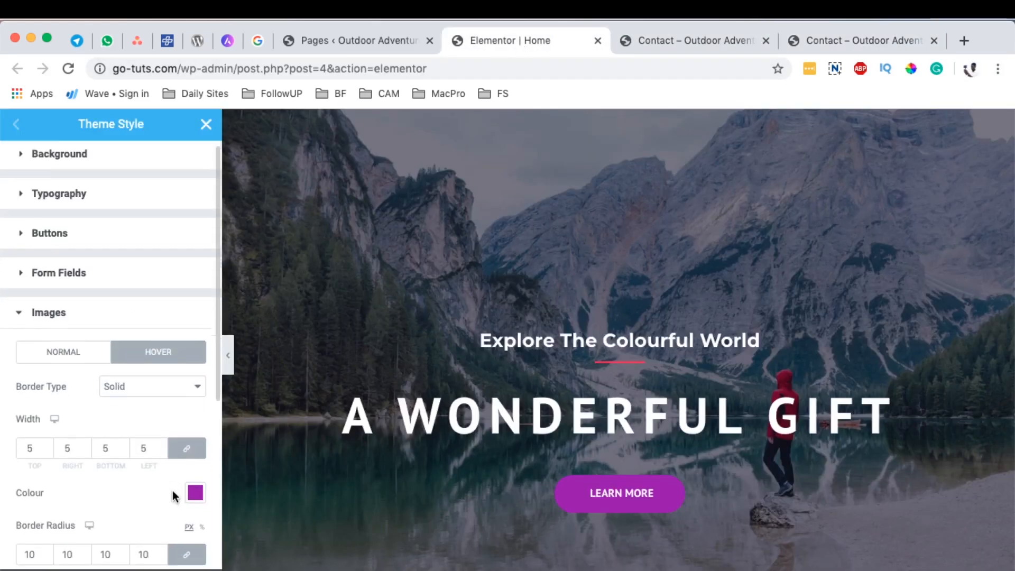
{"action": "left_click", "coordinate": [79, 261]}
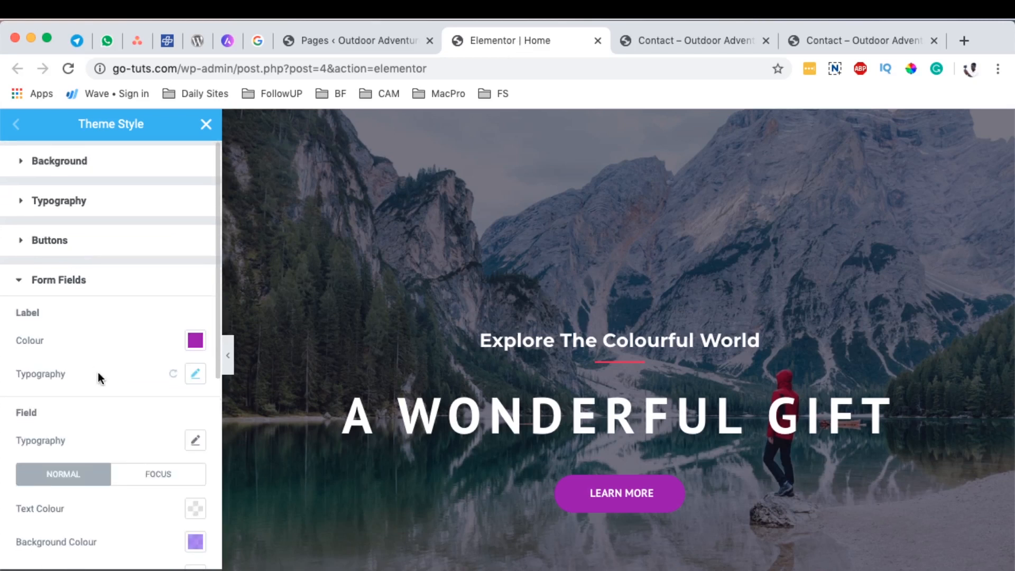
{"action": "scroll", "coordinate": [138, 324], "scroll_direction": "down", "scroll_amount": 5}
{"action": "left_click", "coordinate": [191, 397]}
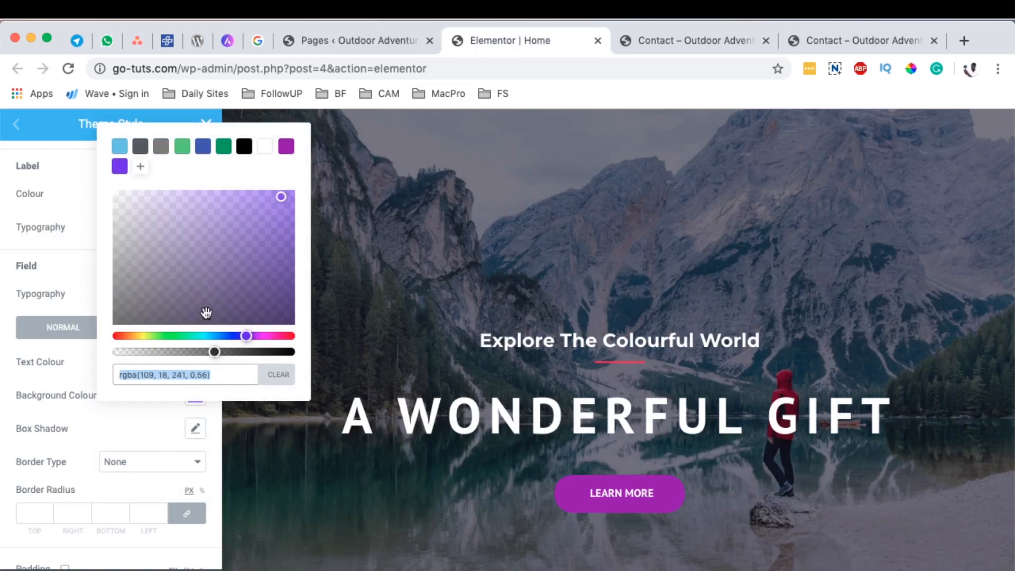
{"action": "left_click_drag", "start_coordinate": [214, 354], "coordinate": [149, 354]}
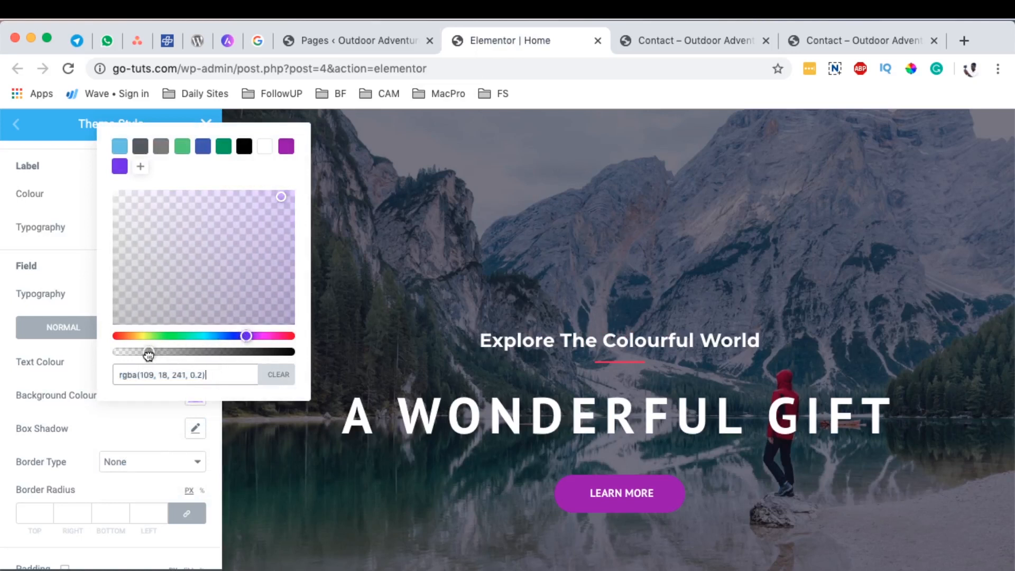
{"action": "left_click", "coordinate": [158, 570]}
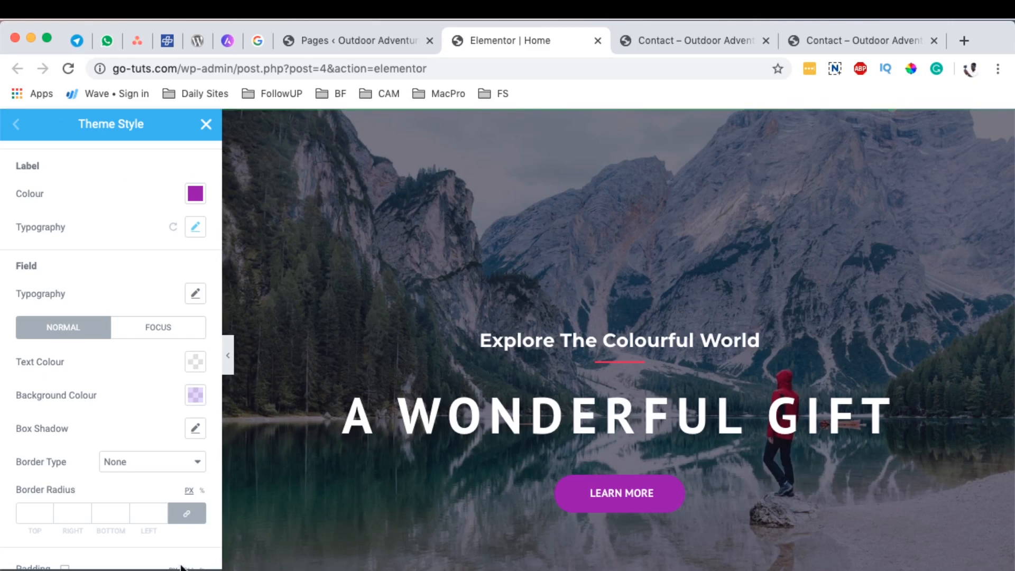
- Examine the Your Name, Email Address and Message fields, normal and focused, and the Send Message button on the new Contact page copy
{"action": "left_click", "coordinate": [842, 46]}
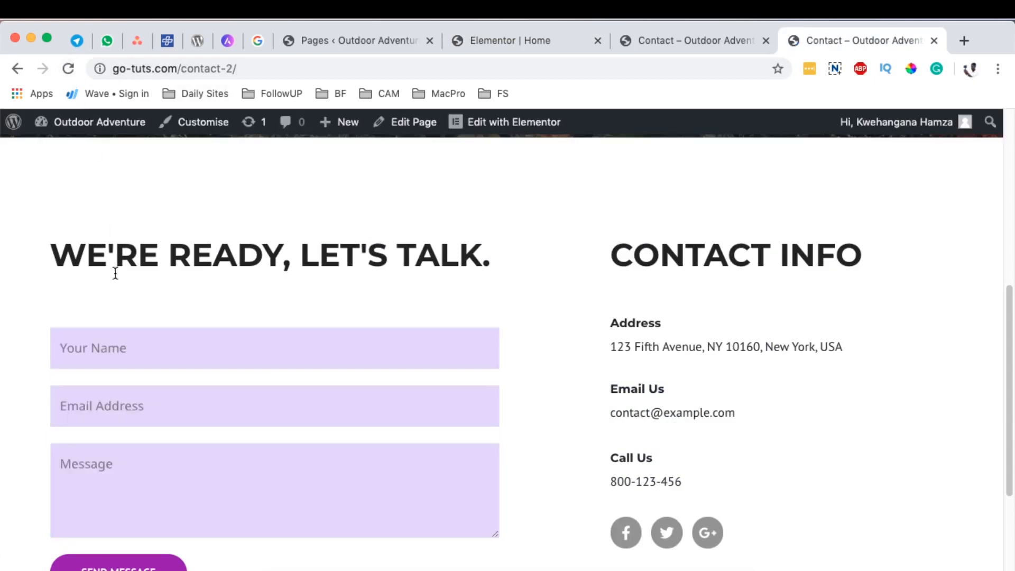
{"action": "left_click", "coordinate": [175, 341]}
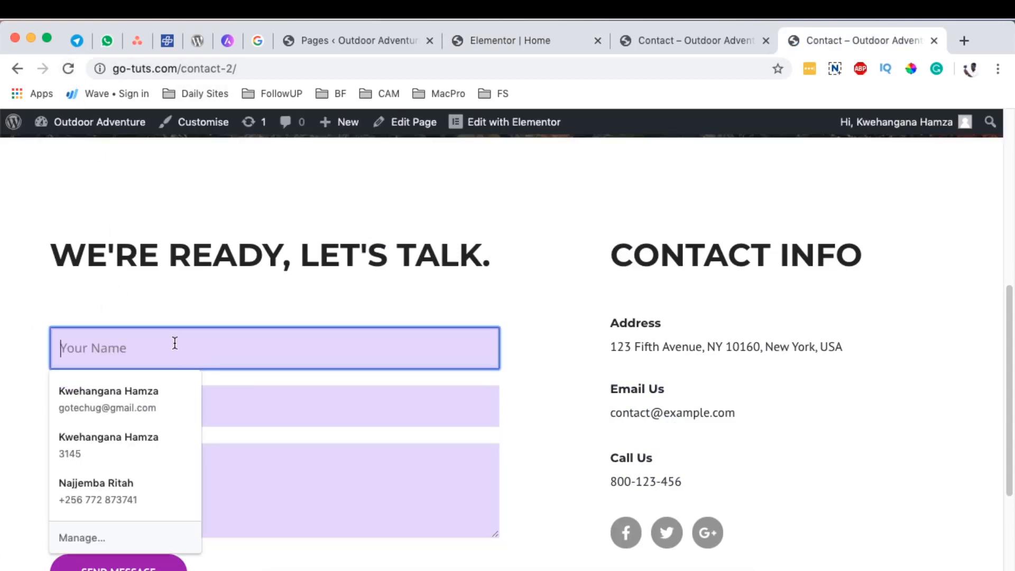
{"action": "left_click", "coordinate": [240, 408]}
{"action": "left_click", "coordinate": [239, 454]}
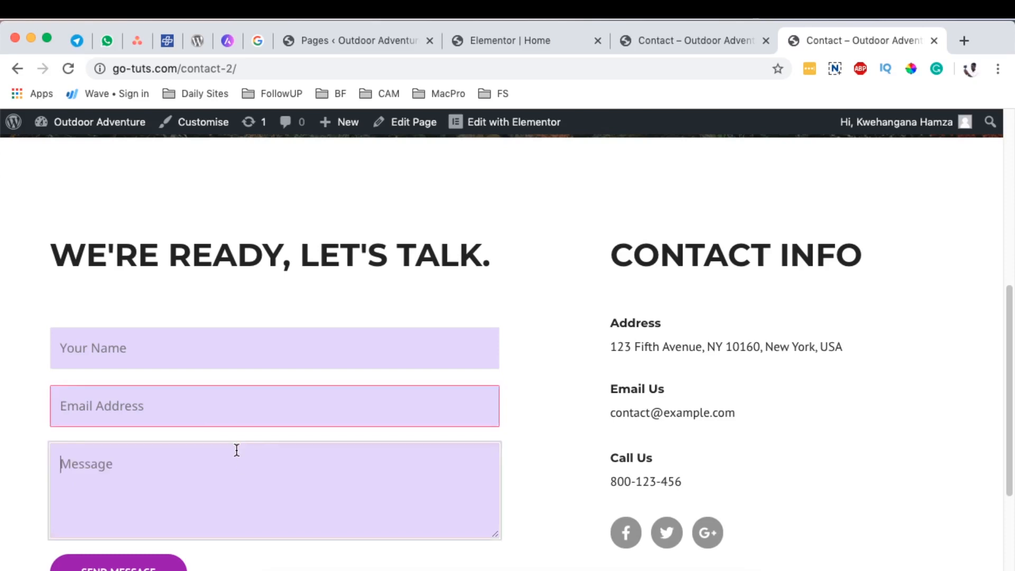
{"action": "left_click", "coordinate": [217, 408]}
{"action": "left_click", "coordinate": [225, 360]}
{"action": "left_click", "coordinate": [233, 414]}
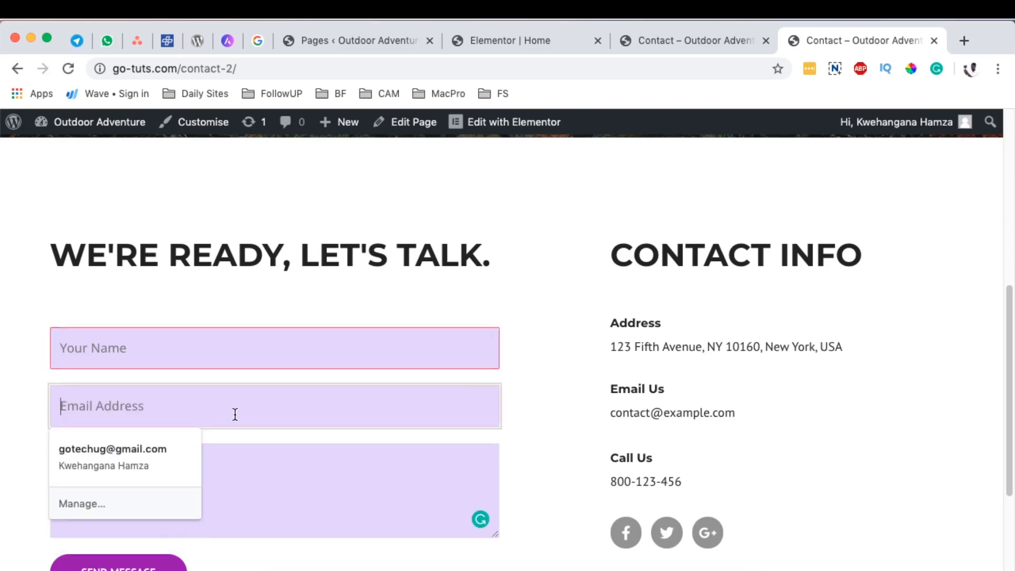
{"action": "left_click", "coordinate": [238, 478]}
{"action": "scroll", "coordinate": [242, 478], "scroll_direction": "down", "scroll_amount": 1}
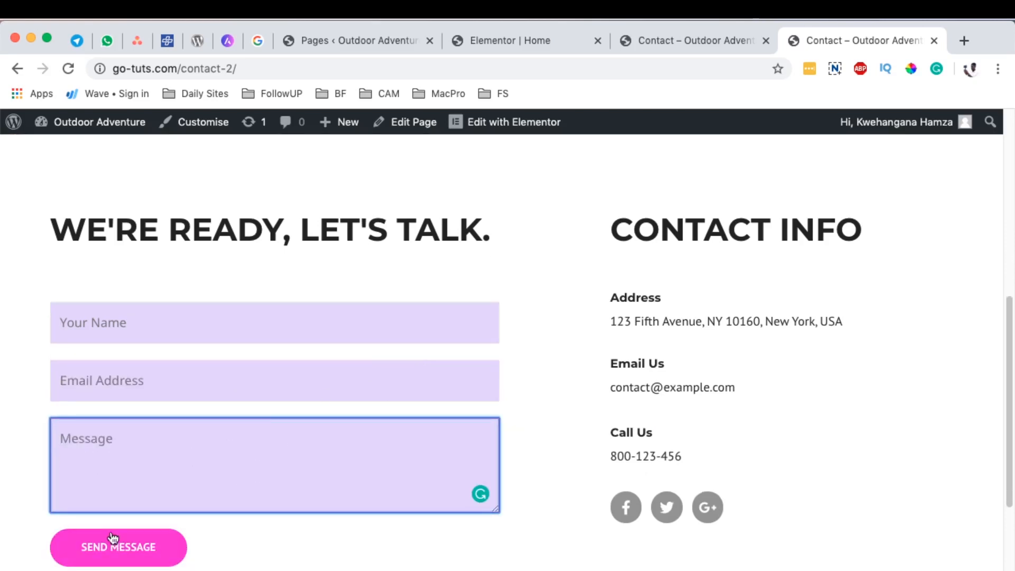
- Compare the form fields, their focus states and the Send Message button between the old and new Contact page copies
{"action": "left_click", "coordinate": [665, 45]}
{"action": "scroll", "coordinate": [429, 309], "scroll_direction": "down", "scroll_amount": 1}
{"action": "scroll", "coordinate": [430, 309], "scroll_direction": "down", "scroll_amount": 10}
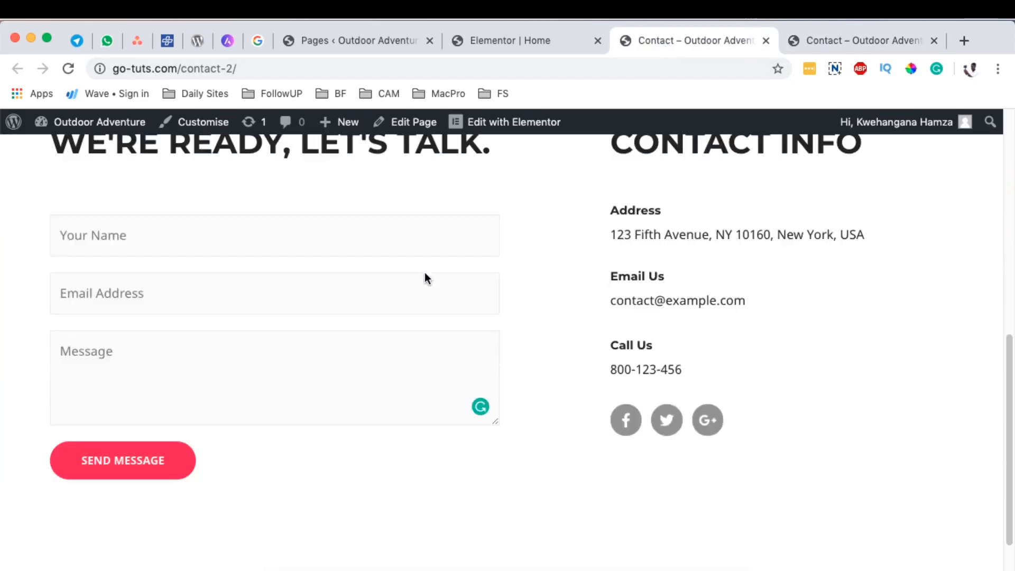
{"action": "left_click", "coordinate": [118, 233]}
{"action": "left_click", "coordinate": [216, 301]}
{"action": "left_click", "coordinate": [204, 404]}
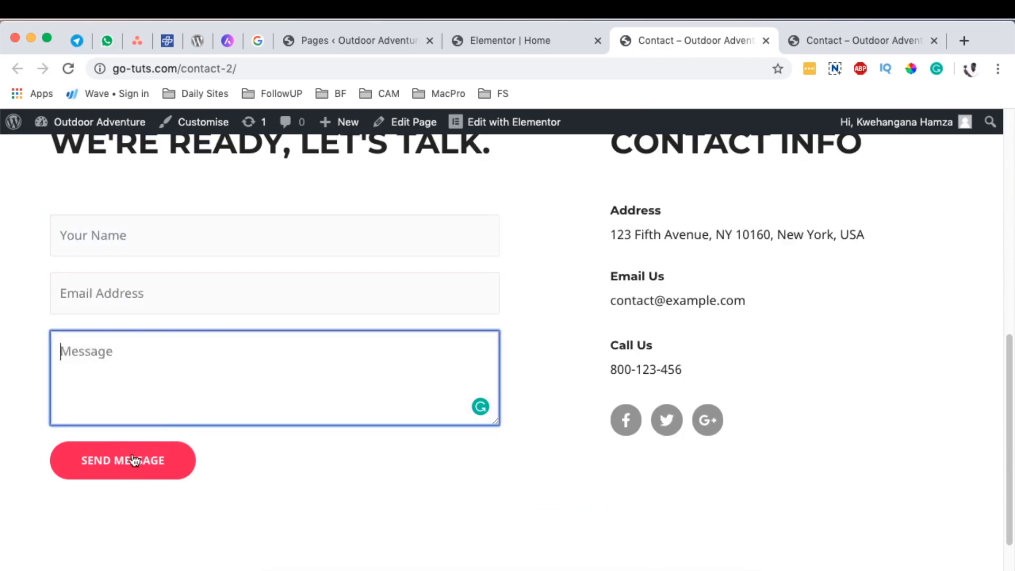
{"action": "left_click", "coordinate": [873, 51]}
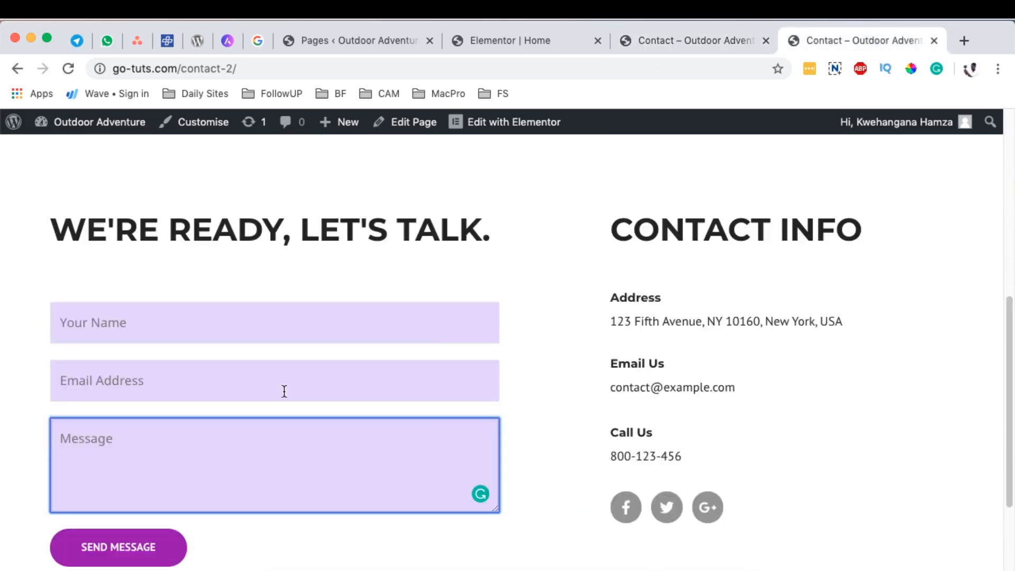
{"action": "left_click", "coordinate": [200, 340]}
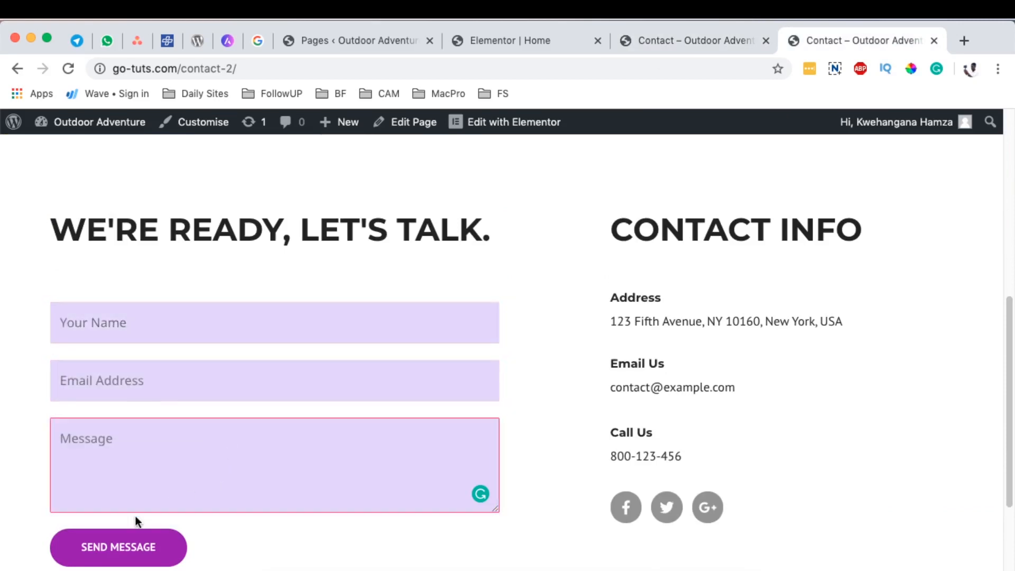
- Compare the Contact Info text's typography between the new and old Contact page copies by highlighting the address line
{"action": "left_click_drag", "start_coordinate": [597, 329], "coordinate": [843, 321]}
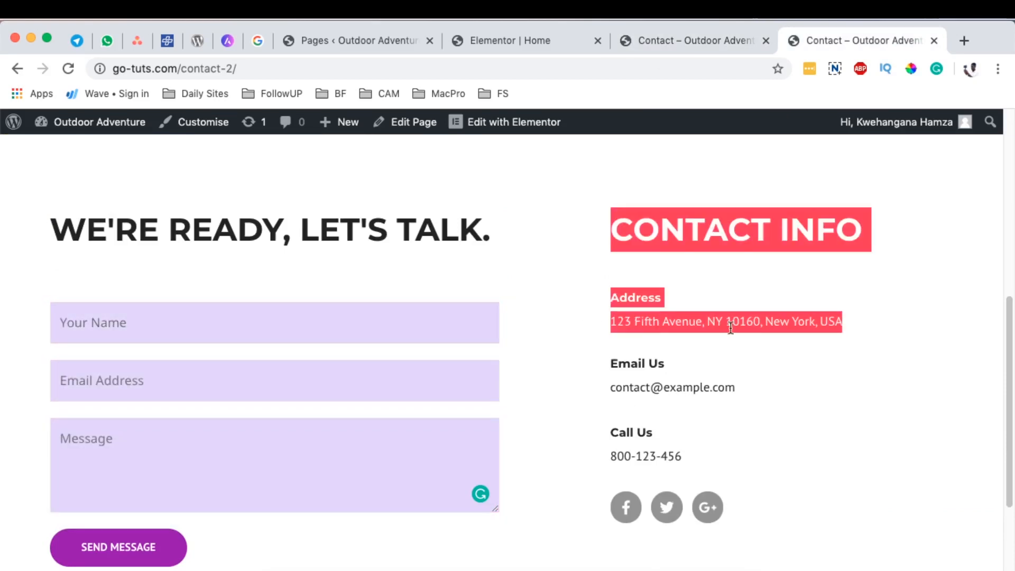
{"action": "left_click", "coordinate": [640, 363]}
{"action": "left_click", "coordinate": [683, 41]}
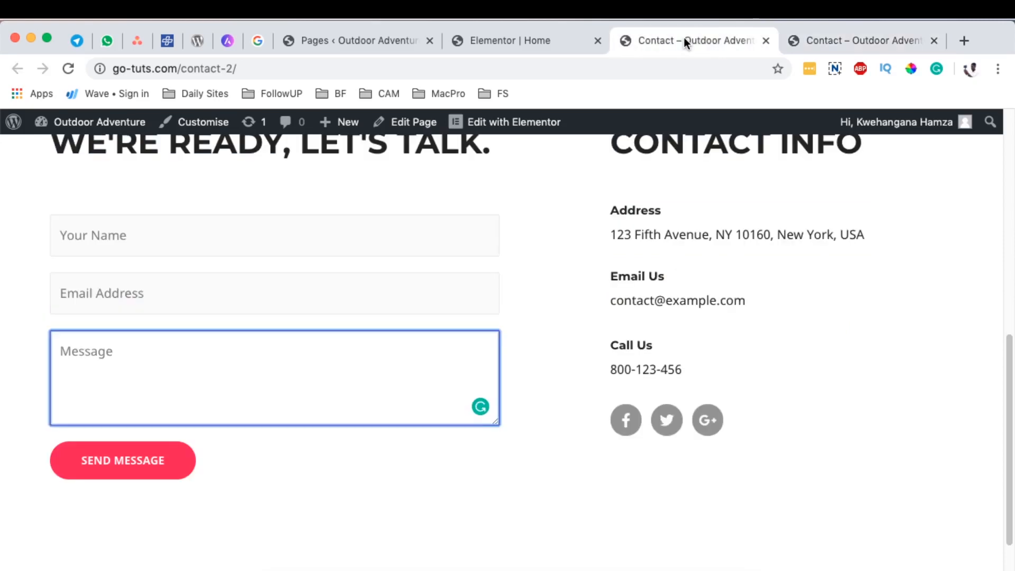
{"action": "left_click_drag", "start_coordinate": [630, 227], "coordinate": [841, 231]}
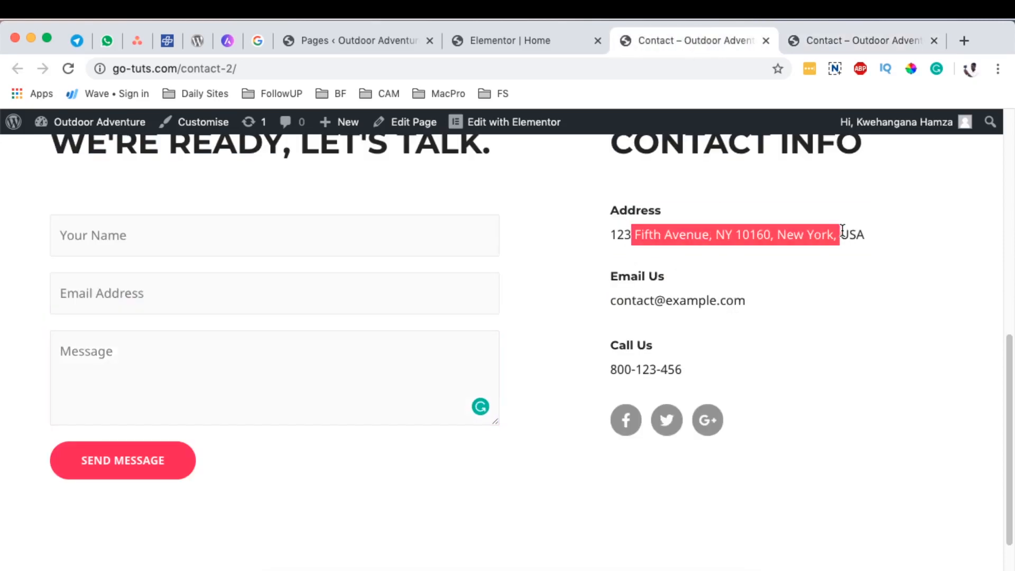
{"action": "left_click", "coordinate": [854, 39]}
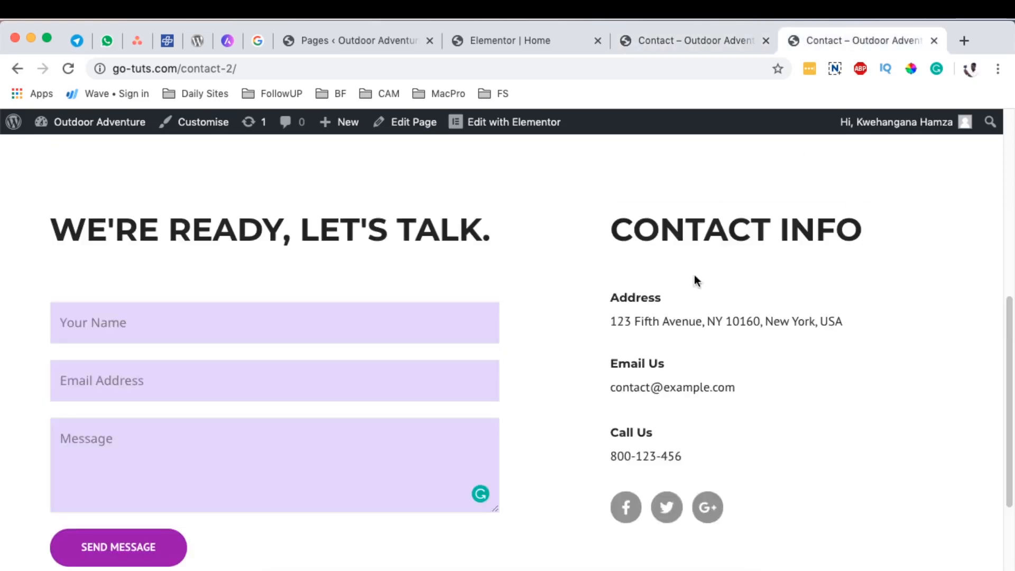
{"action": "scroll", "coordinate": [779, 363], "scroll_direction": "up", "scroll_amount": 1}
{"action": "scroll", "coordinate": [687, 333], "scroll_direction": "down", "scroll_amount": 2}
{"action": "scroll", "coordinate": [604, 302], "scroll_direction": "up", "scroll_amount": 6}
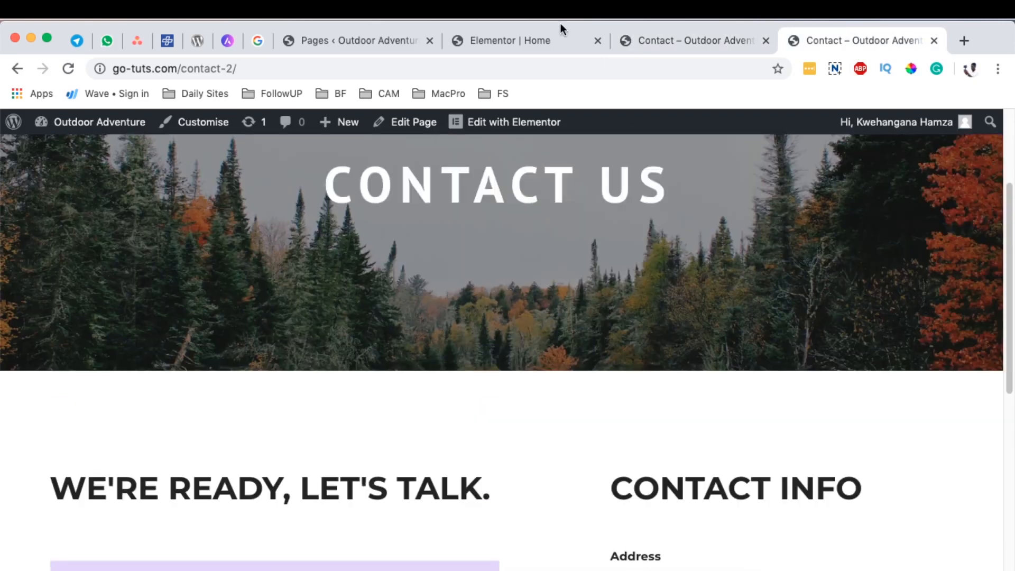
- Return to the Home page in the Elementor editor and look over its sections
{"action": "left_click", "coordinate": [528, 41]}
{"action": "scroll", "coordinate": [646, 135], "scroll_direction": "down", "scroll_amount": 10}
{"action": "scroll", "coordinate": [624, 333], "scroll_direction": "up", "scroll_amount": 4}
{"action": "scroll", "coordinate": [625, 332], "scroll_direction": "up", "scroll_amount": 10}
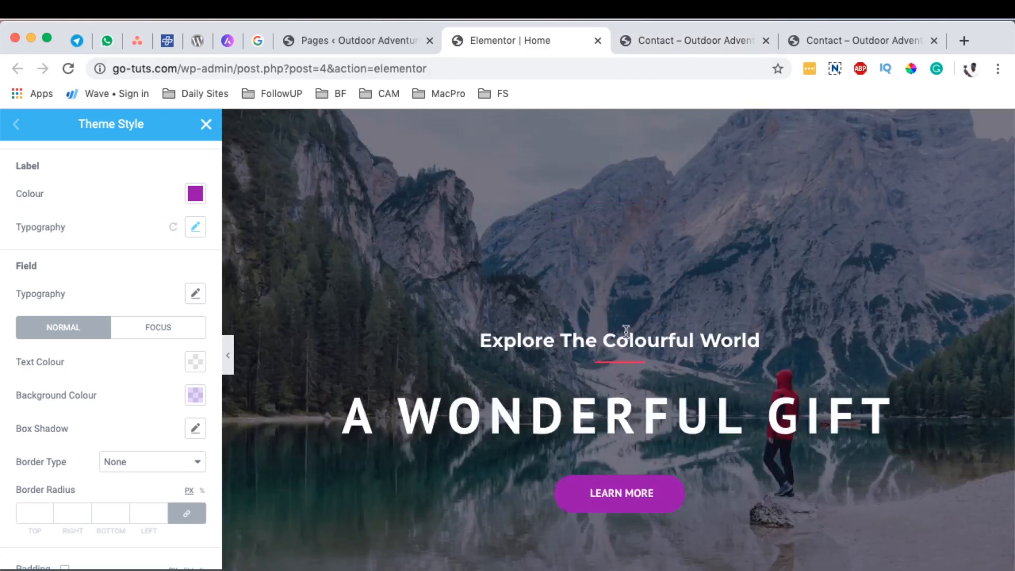
{"action": "scroll", "coordinate": [700, 430], "scroll_direction": "down", "scroll_amount": 10}
{"action": "scroll", "coordinate": [695, 420], "scroll_direction": "down", "scroll_amount": 5}
{"action": "scroll", "coordinate": [693, 415], "scroll_direction": "up", "scroll_amount": 5}
- Open the Home page from the WordPress pages list in Elementor in another browser tab
{"action": "left_click", "coordinate": [353, 35]}
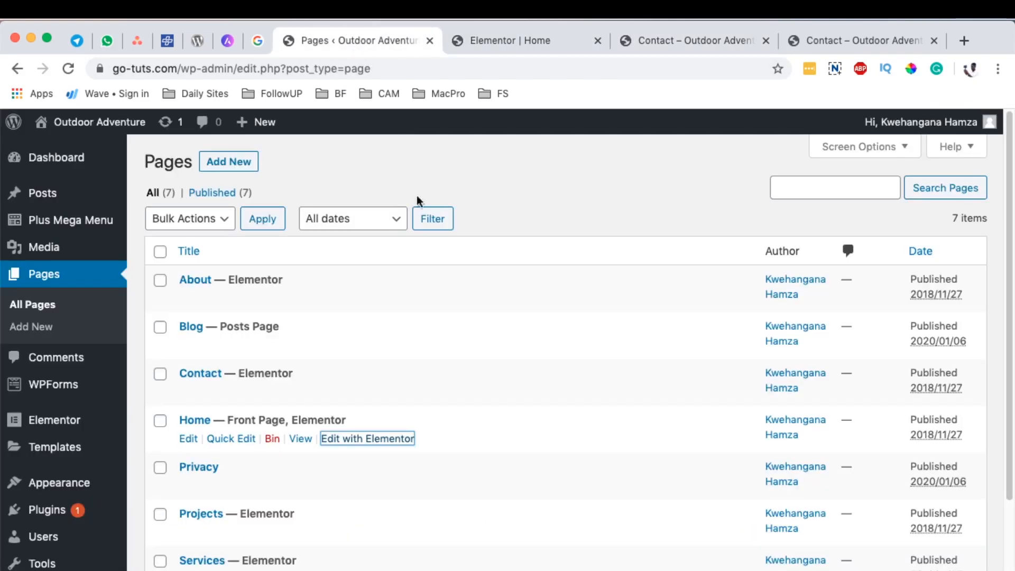
{"action": "left_click", "coordinate": [353, 447], "text": "super"}
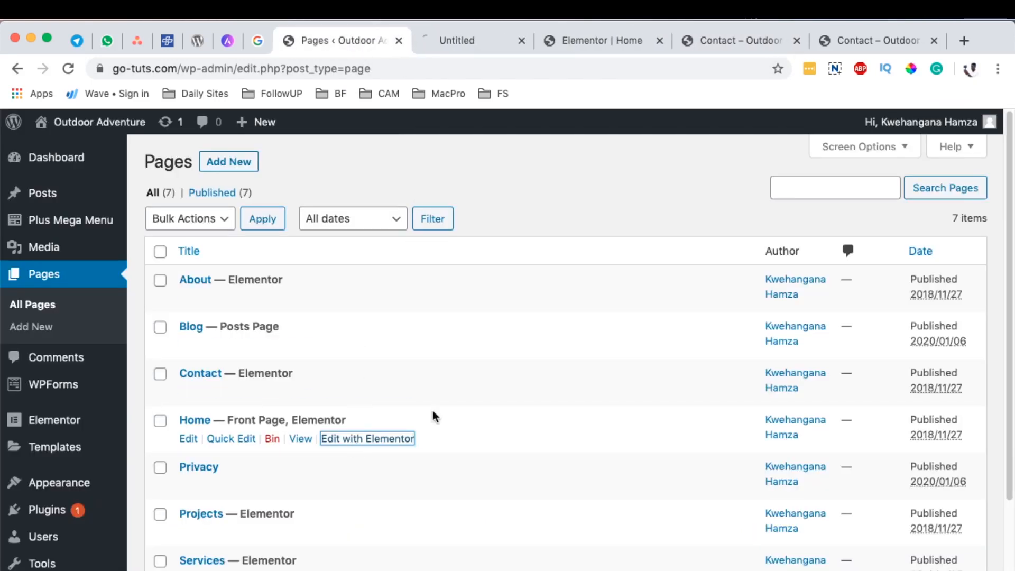
{"action": "left_click", "coordinate": [472, 40]}
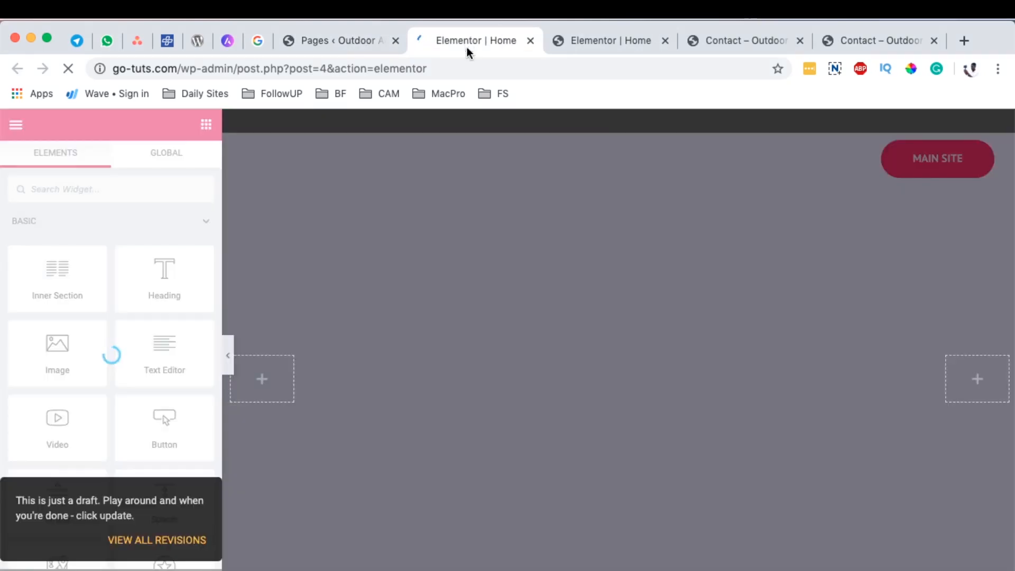
- Add a Heading widget between the quote section and the Upcoming Events section
{"action": "scroll", "coordinate": [521, 314], "scroll_direction": "down", "scroll_amount": 5}
{"action": "scroll", "coordinate": [580, 304], "scroll_direction": "down", "scroll_amount": 7}
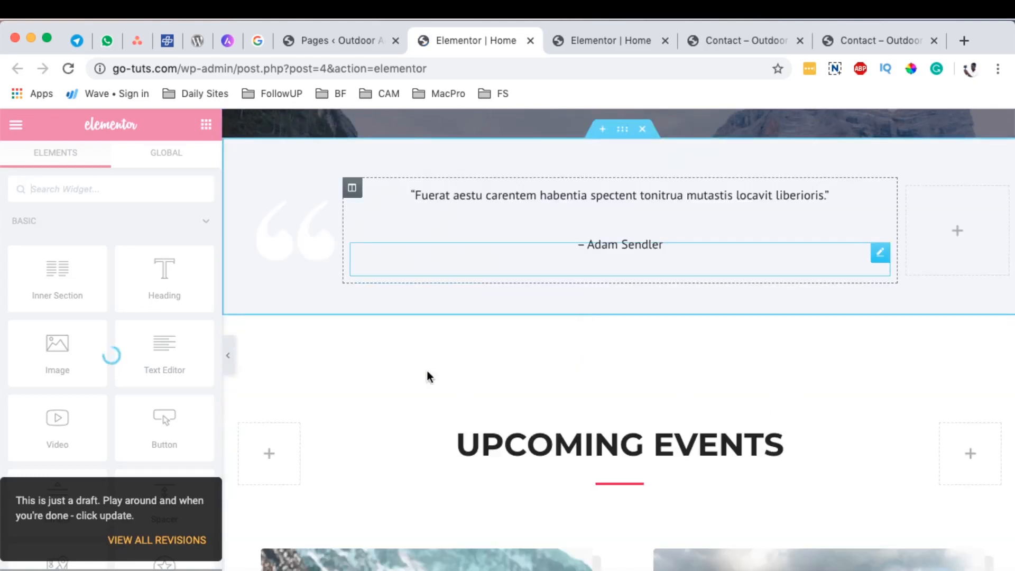
{"action": "scroll", "coordinate": [607, 228], "scroll_direction": "down", "scroll_amount": 4}
{"action": "left_click_drag", "start_coordinate": [611, 236], "coordinate": [589, 229]}
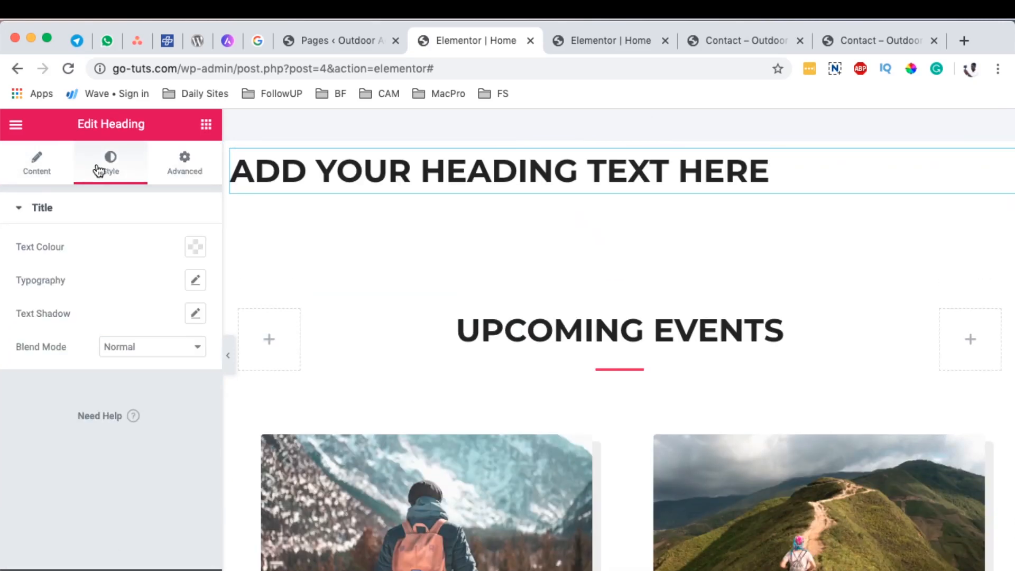
- Inspect the new heading's typography and font family options, then examine the image hover borders and Learn More buttons under Upcoming Events
{"action": "left_click", "coordinate": [195, 281]}
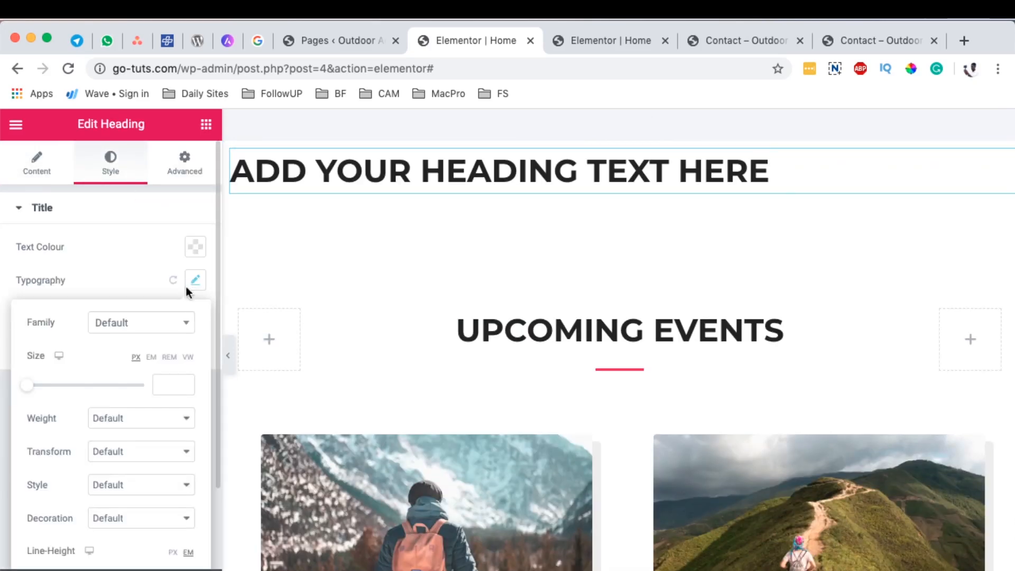
{"action": "left_click", "coordinate": [143, 330]}
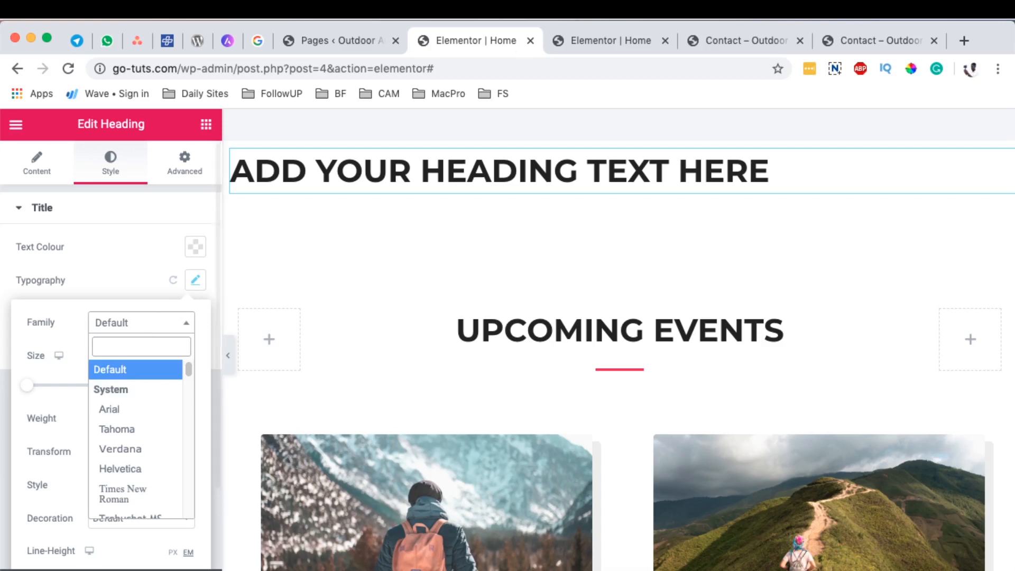
{"action": "left_click", "coordinate": [563, 41]}
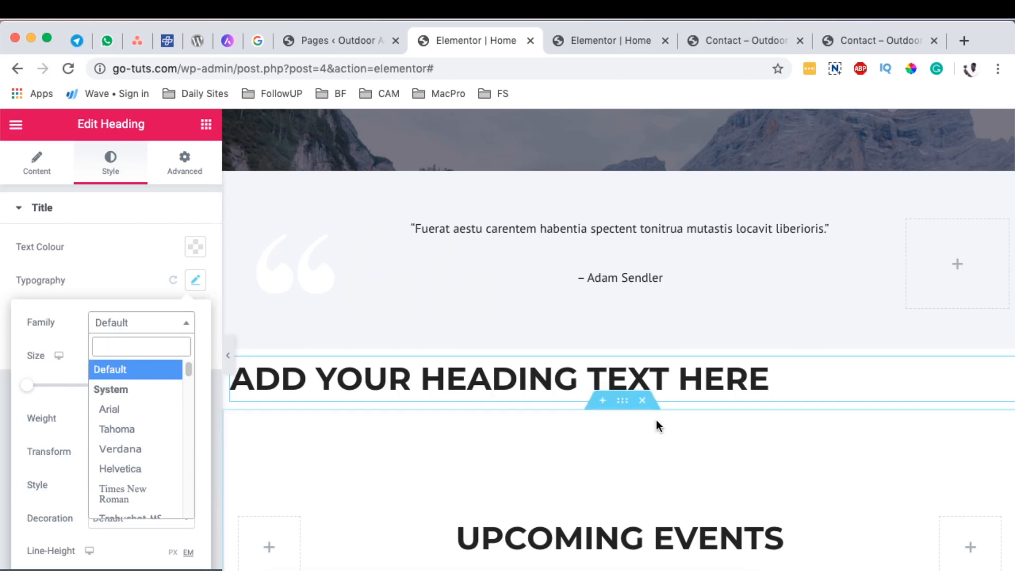
{"action": "scroll", "coordinate": [655, 391], "scroll_direction": "down", "scroll_amount": 7}
{"action": "scroll", "coordinate": [526, 498], "scroll_direction": "up", "scroll_amount": 5}
{"action": "scroll", "coordinate": [526, 497], "scroll_direction": "down", "scroll_amount": 13}
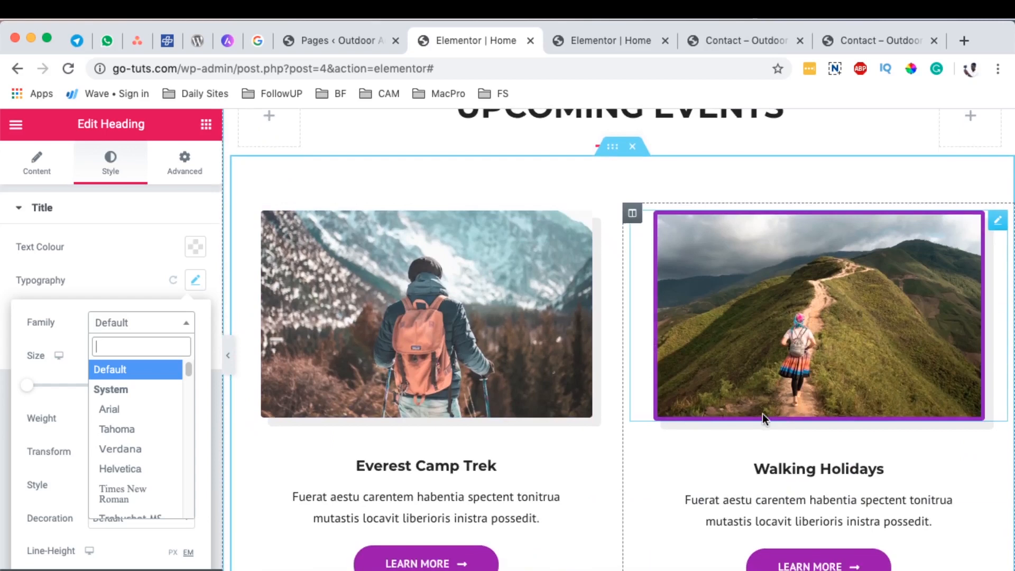
{"action": "scroll", "coordinate": [550, 445], "scroll_direction": "up", "scroll_amount": 15}
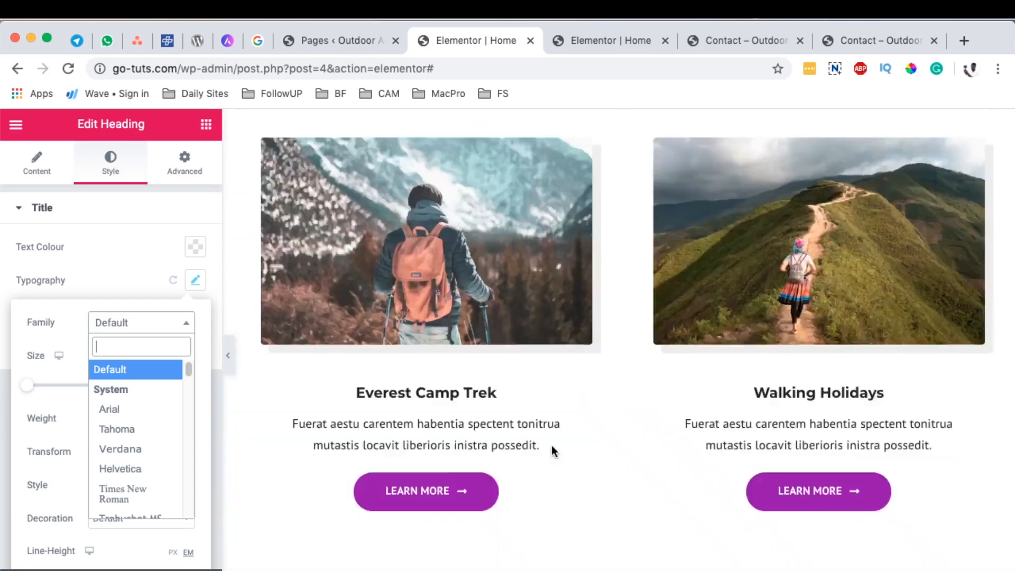
- Set the new heading's HTML tag to H1 and compare its style with the A Wonderful Gift heading
{"action": "left_click", "coordinate": [125, 280]}
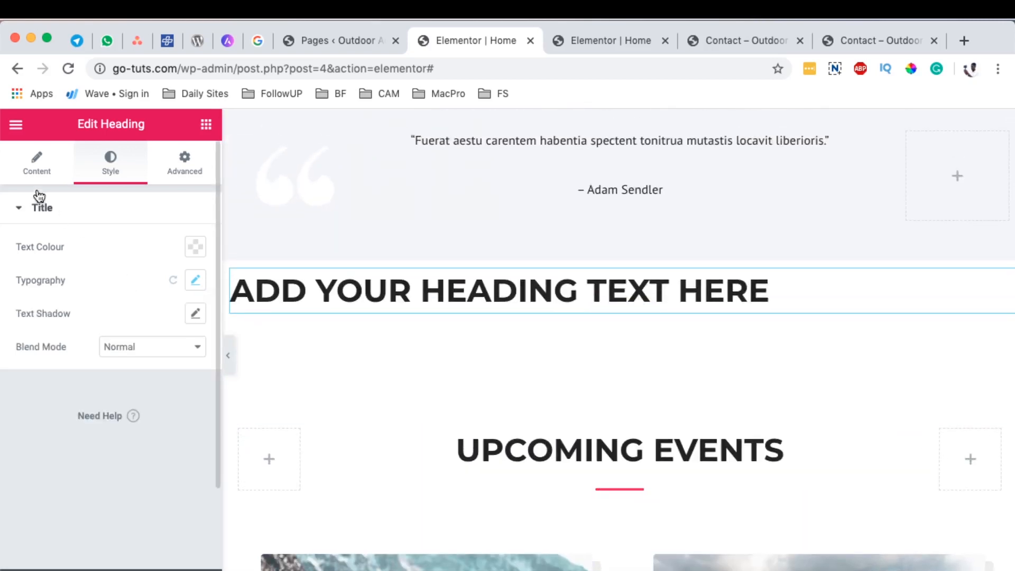
{"action": "left_click", "coordinate": [37, 173]}
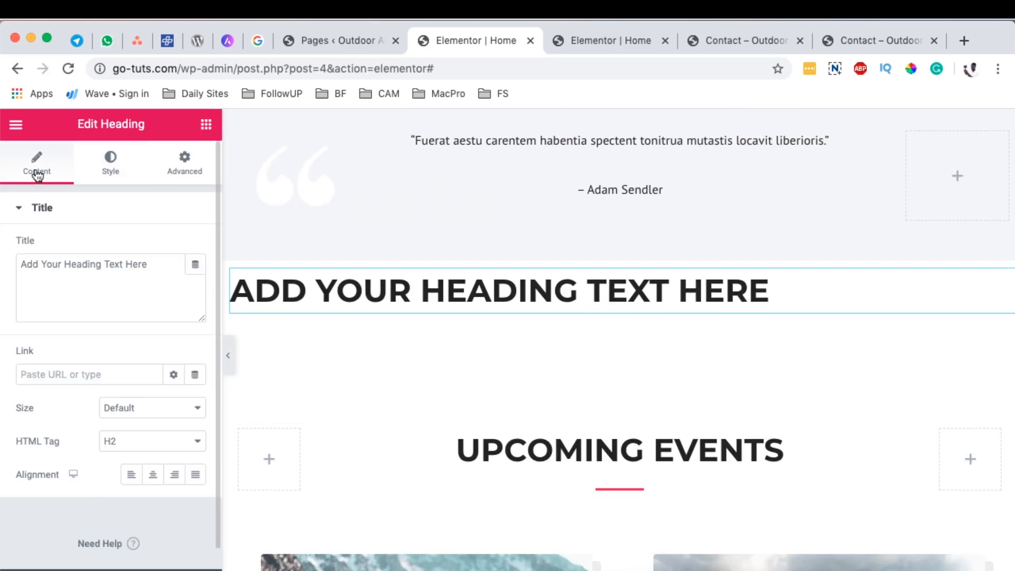
{"action": "left_click", "coordinate": [155, 437]}
{"action": "left_click", "coordinate": [143, 428]}
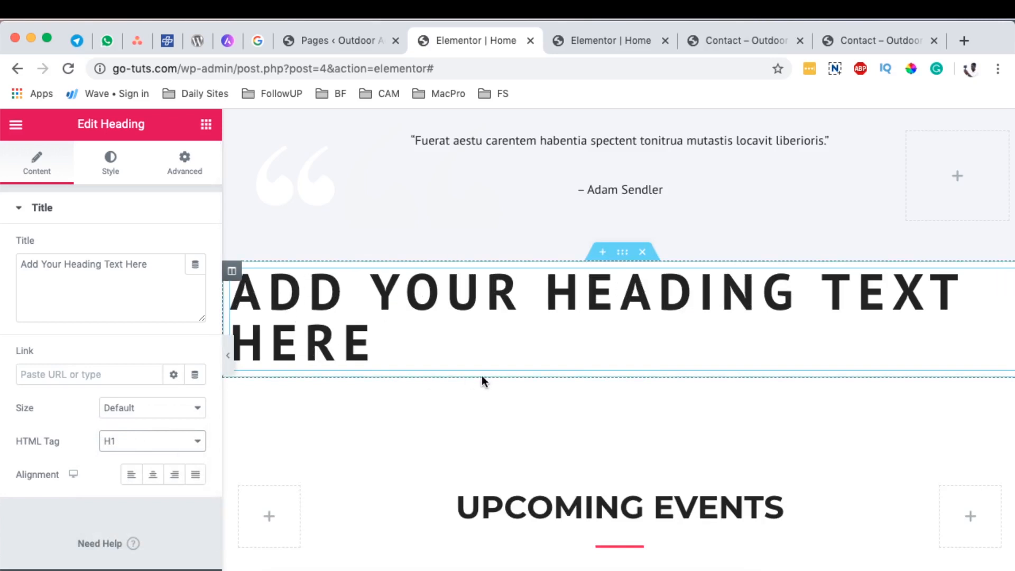
{"action": "scroll", "coordinate": [482, 378], "scroll_direction": "up", "scroll_amount": 10}
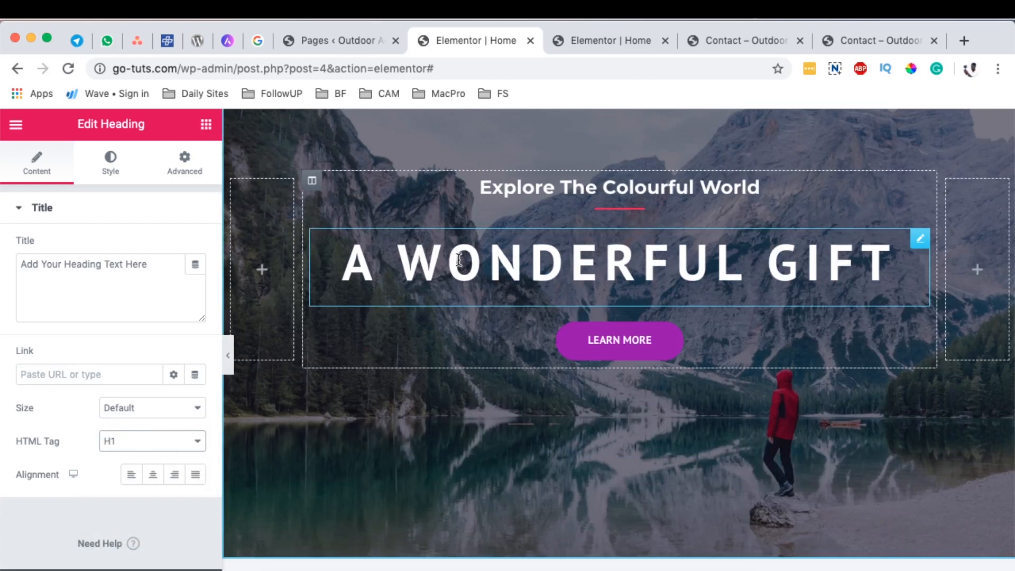
{"action": "scroll", "coordinate": [459, 262], "scroll_direction": "down", "scroll_amount": 10}
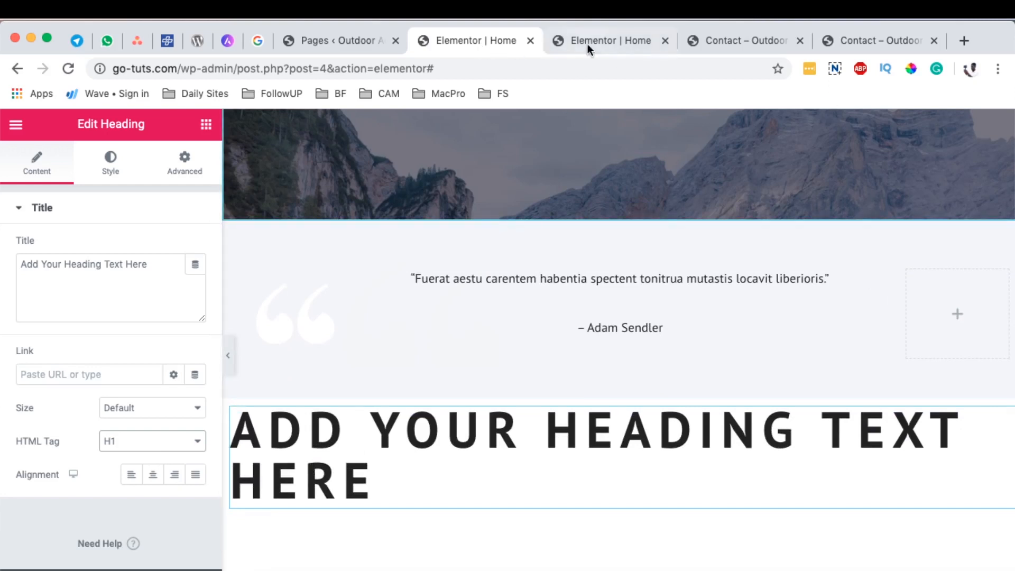
- Inspect the H2 typography options in the Home page's Theme Style and return to the new heading
{"action": "left_click", "coordinate": [624, 43]}
{"action": "scroll", "coordinate": [119, 365], "scroll_direction": "down", "scroll_amount": 3}
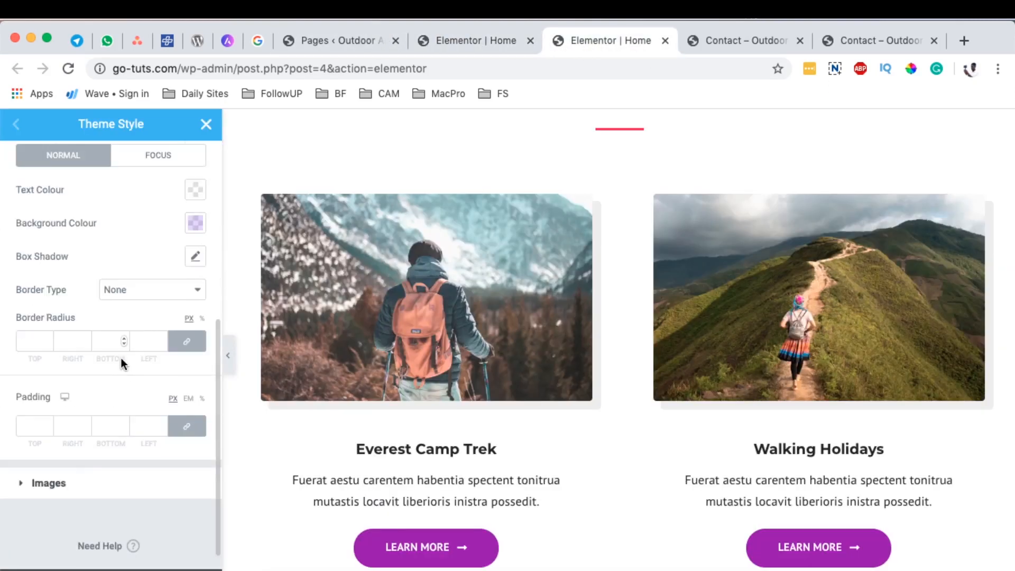
{"action": "scroll", "coordinate": [105, 318], "scroll_direction": "up", "scroll_amount": 8}
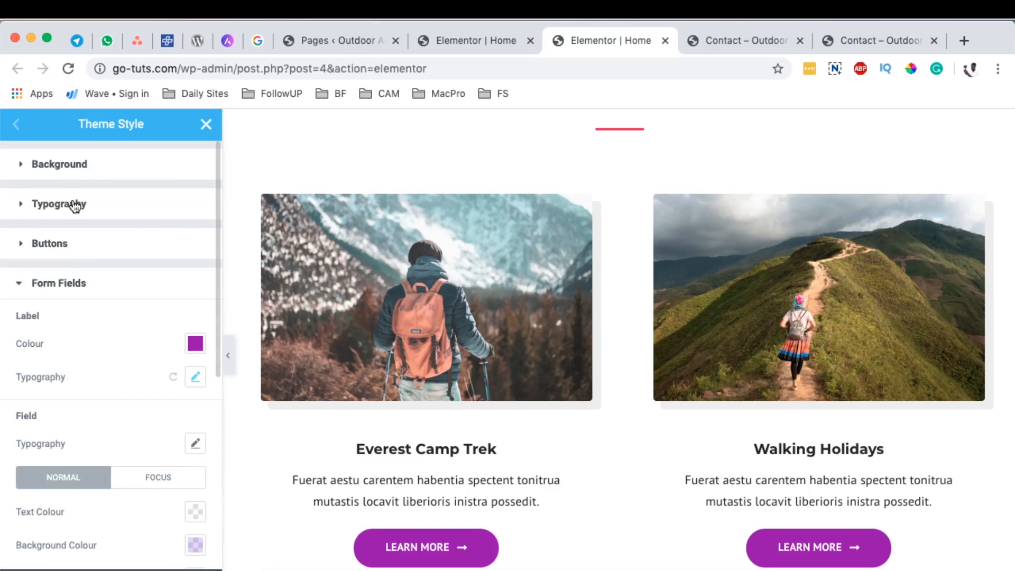
{"action": "left_click", "coordinate": [24, 206]}
{"action": "scroll", "coordinate": [117, 302], "scroll_direction": "down", "scroll_amount": 6}
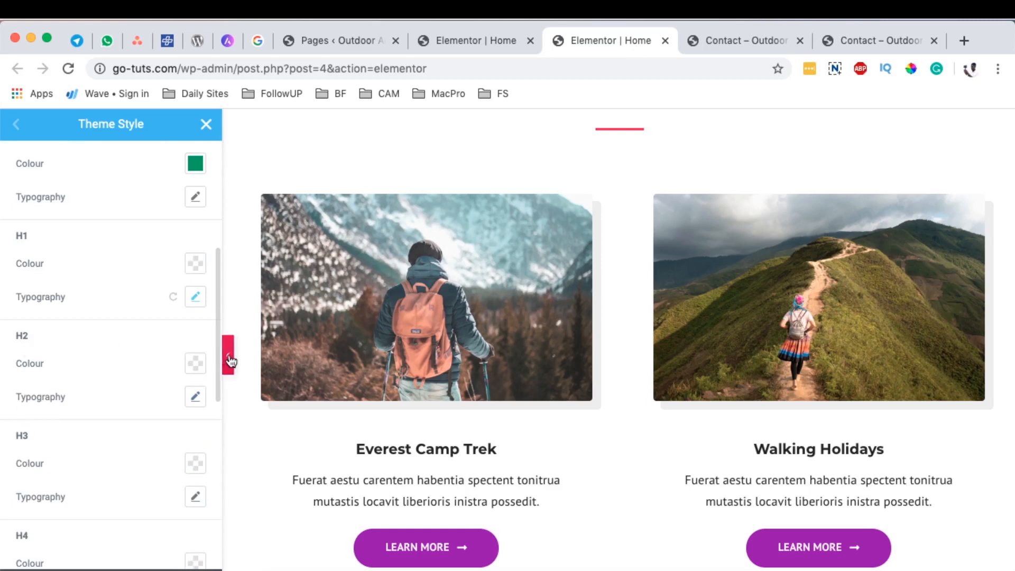
{"action": "left_click", "coordinate": [195, 397]}
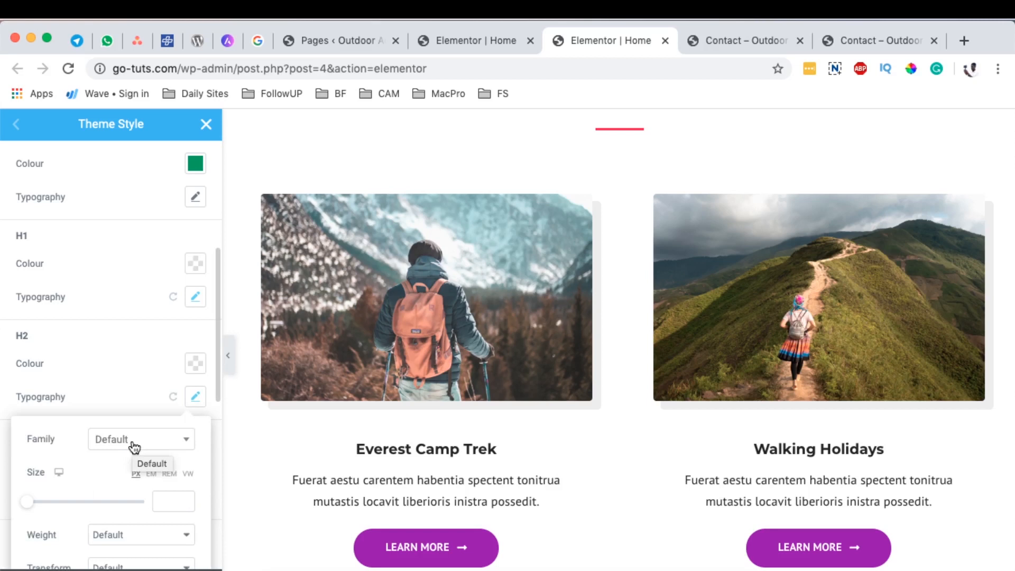
{"action": "left_click", "coordinate": [195, 402]}
{"action": "key", "text": "ctrl+shift+Tab"}
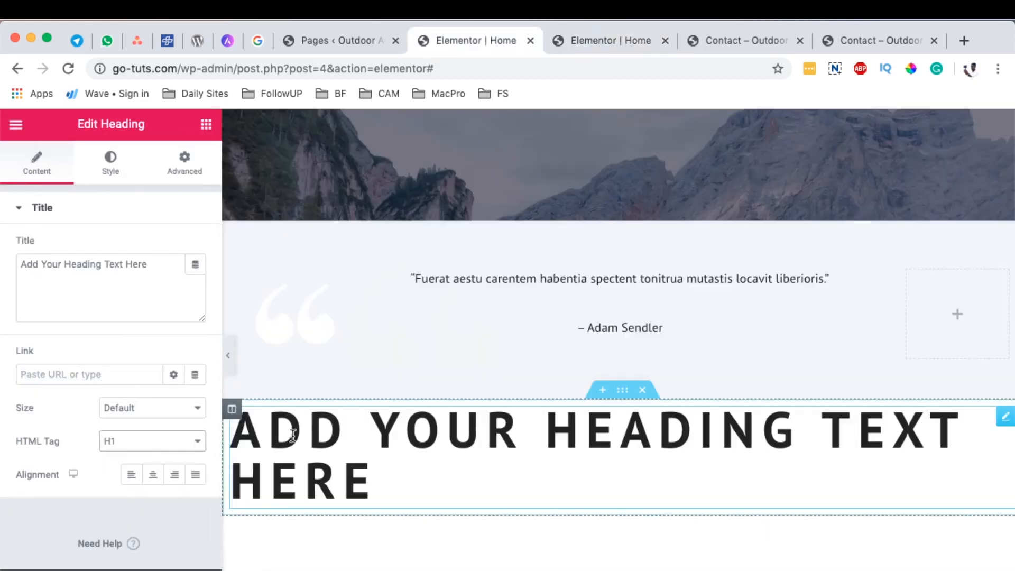
- Inspect the H1 typography settings in the Home page's Theme Style and return to the new heading
{"action": "left_click", "coordinate": [624, 37]}
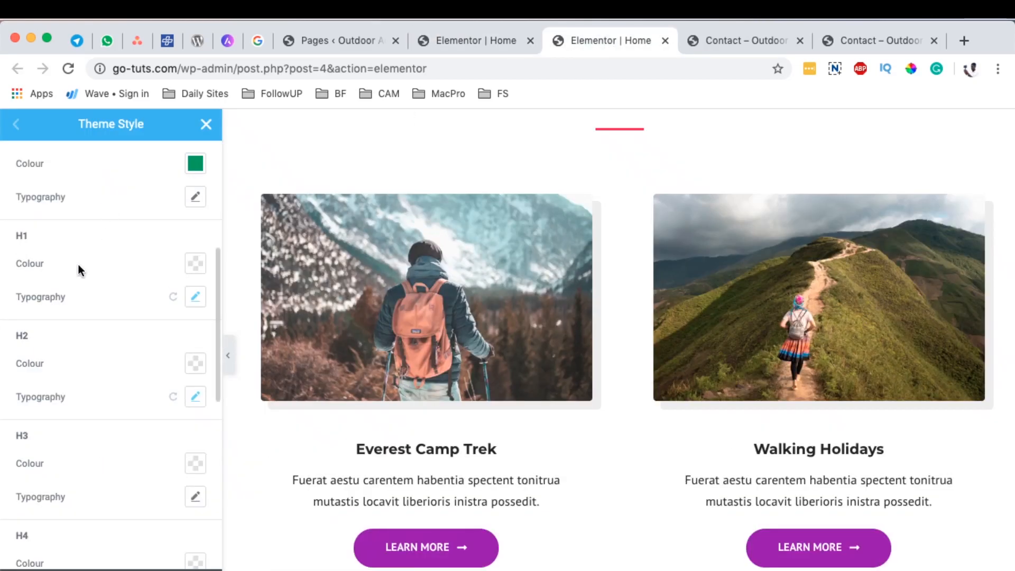
{"action": "left_click", "coordinate": [196, 297]}
{"action": "left_click", "coordinate": [345, 147]}
{"action": "left_click", "coordinate": [445, 44]}
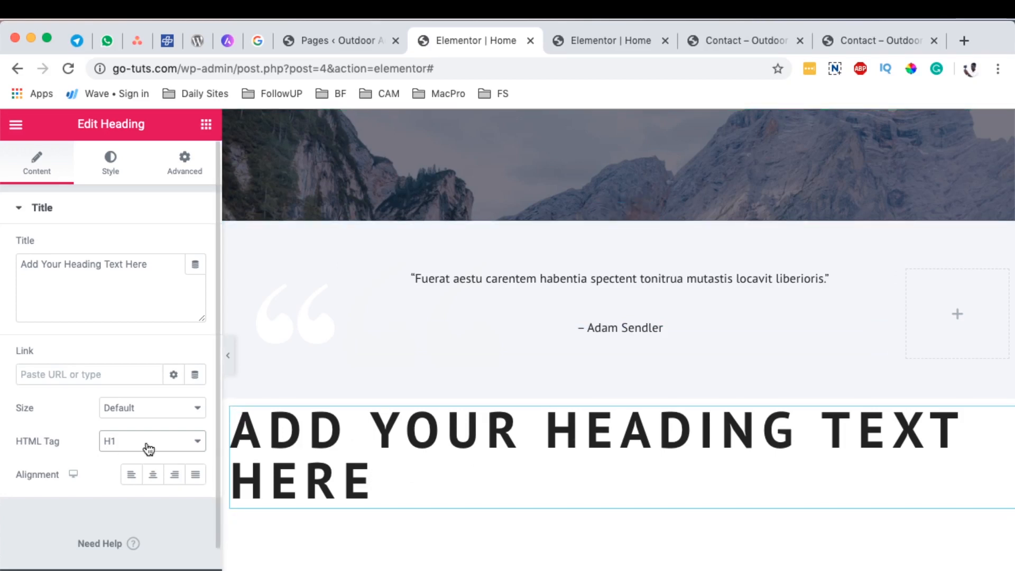
- Override the new heading's typography with the Abel font family
{"action": "left_click", "coordinate": [116, 178]}
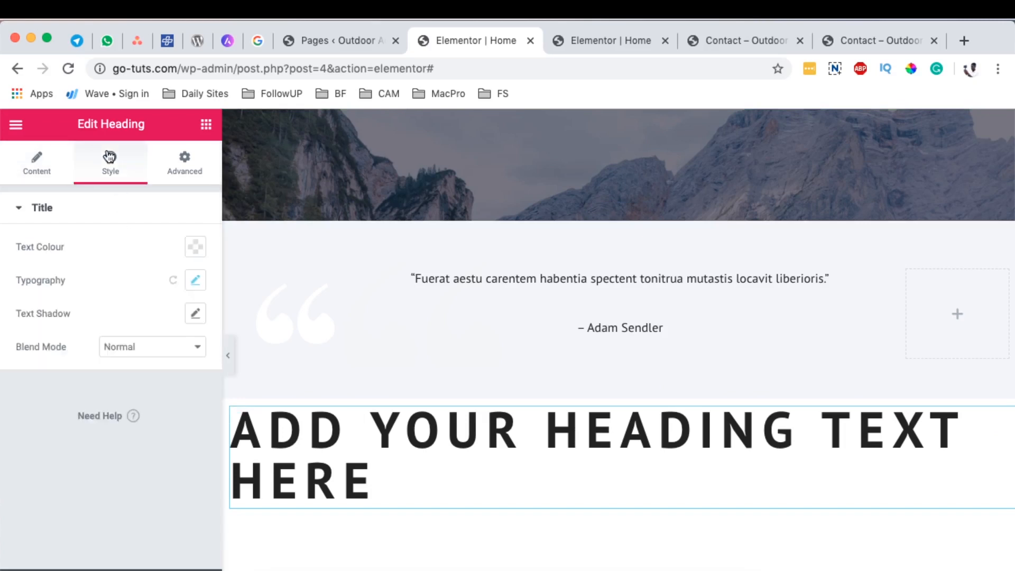
{"action": "left_click", "coordinate": [195, 280]}
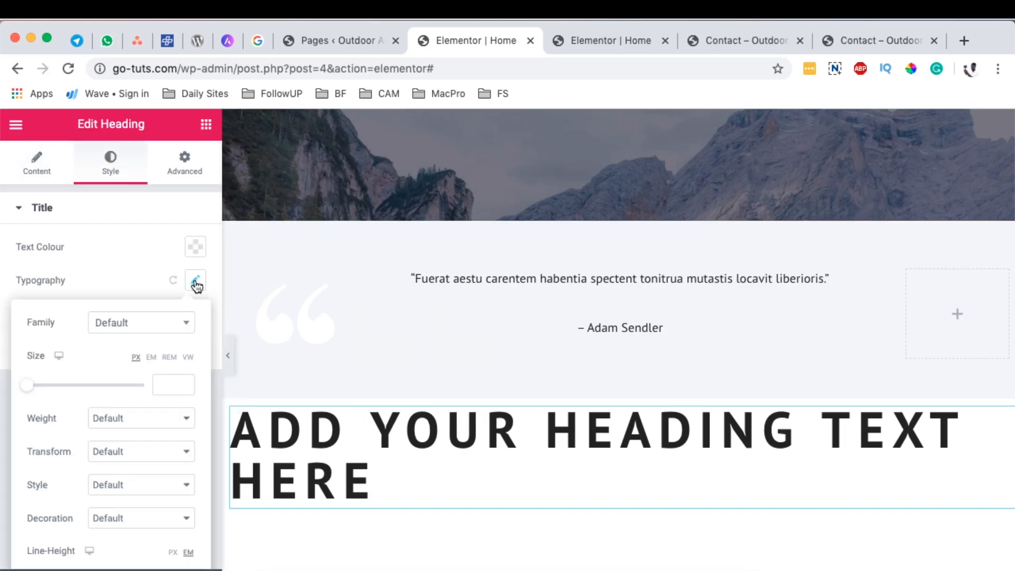
{"action": "left_click", "coordinate": [159, 328]}
{"action": "scroll", "coordinate": [142, 465], "scroll_direction": "down", "scroll_amount": 2}
{"action": "scroll", "coordinate": [142, 439], "scroll_direction": "down", "scroll_amount": 2}
{"action": "left_click", "coordinate": [133, 452]}
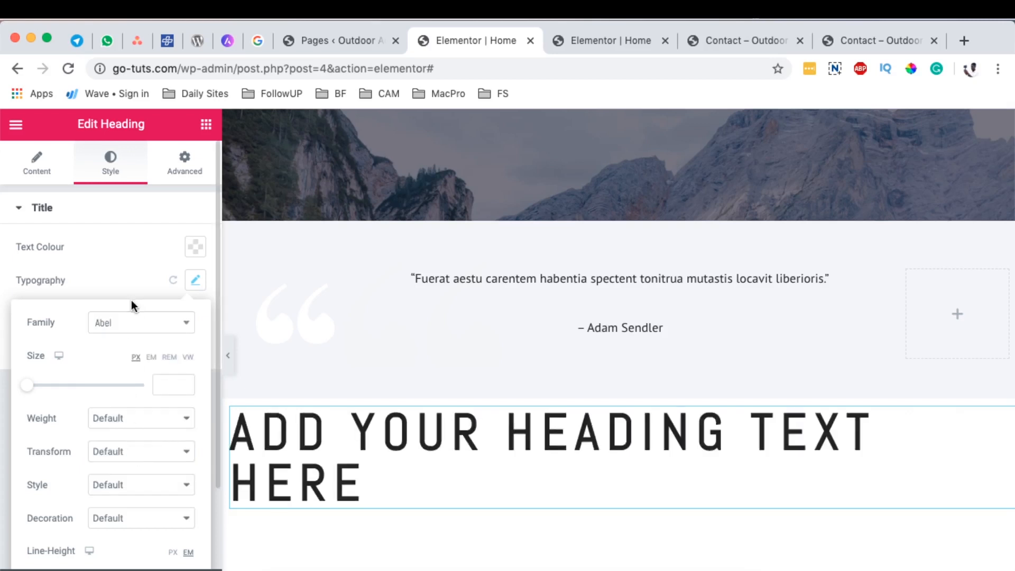
- Change the new heading's font family to Adamina and compare it with the Theme Style H1 settings
{"action": "left_click", "coordinate": [127, 326]}
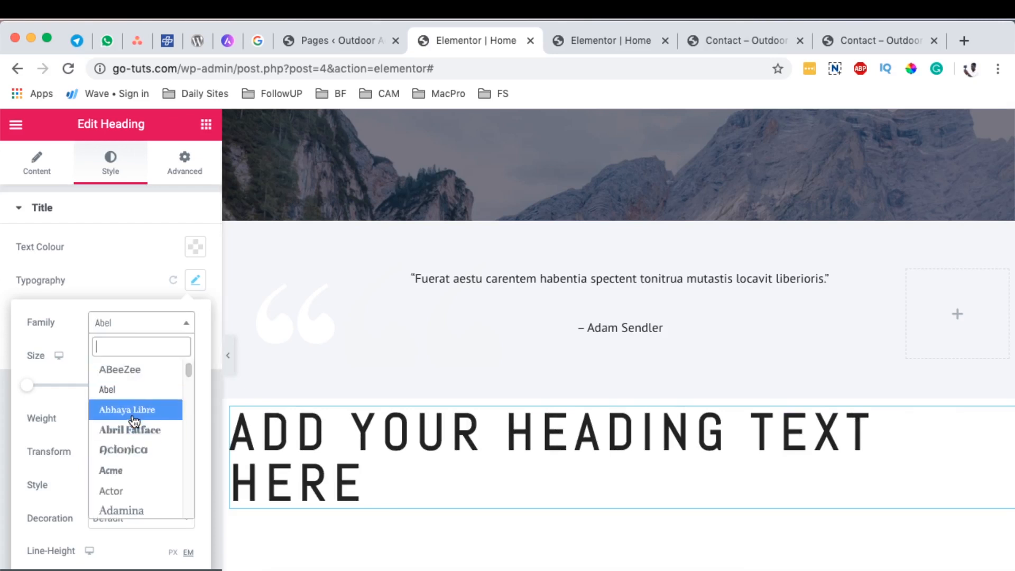
{"action": "left_click", "coordinate": [142, 512]}
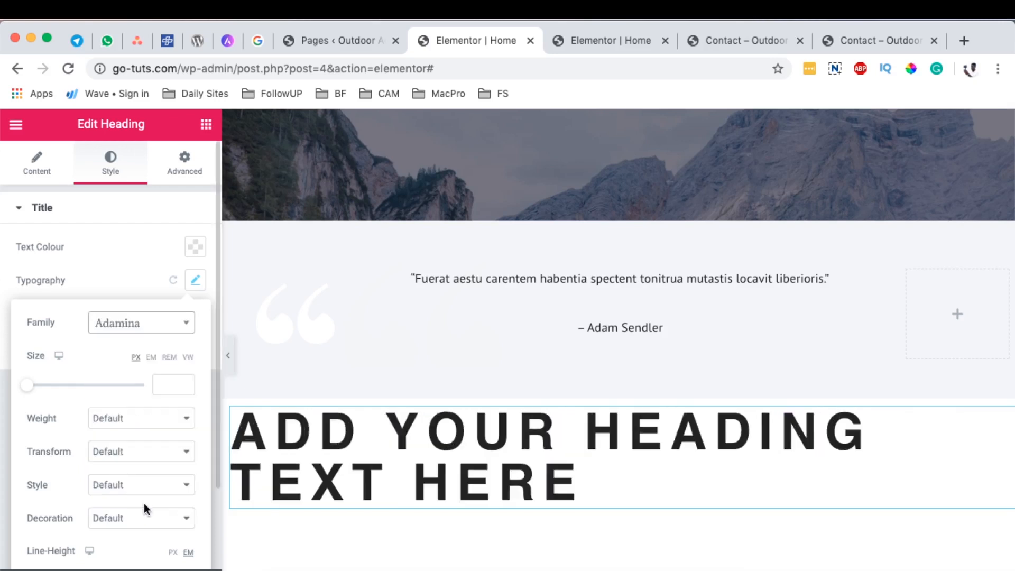
{"action": "scroll", "coordinate": [752, 397], "scroll_direction": "down", "scroll_amount": 3}
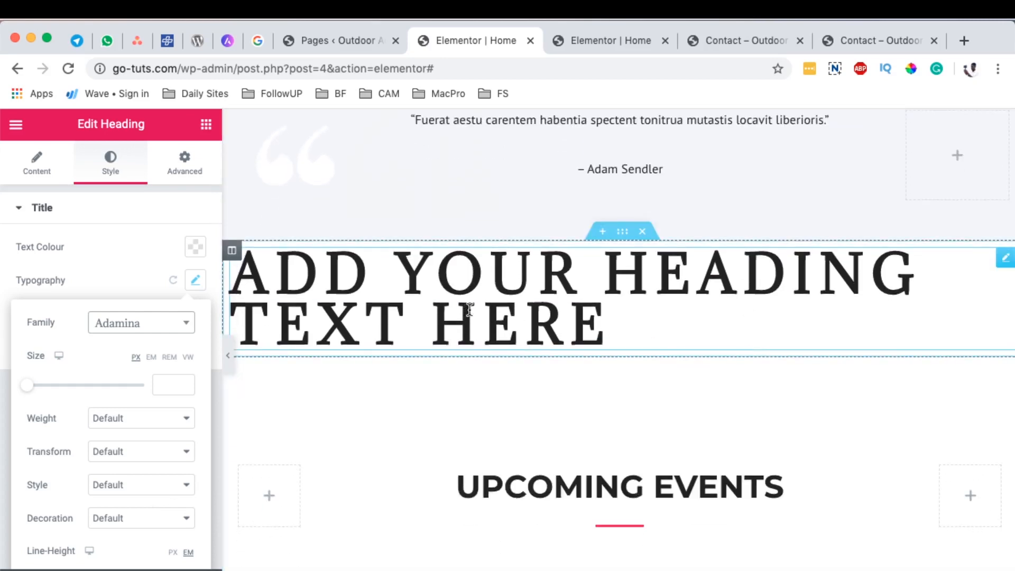
{"action": "left_click", "coordinate": [601, 47]}
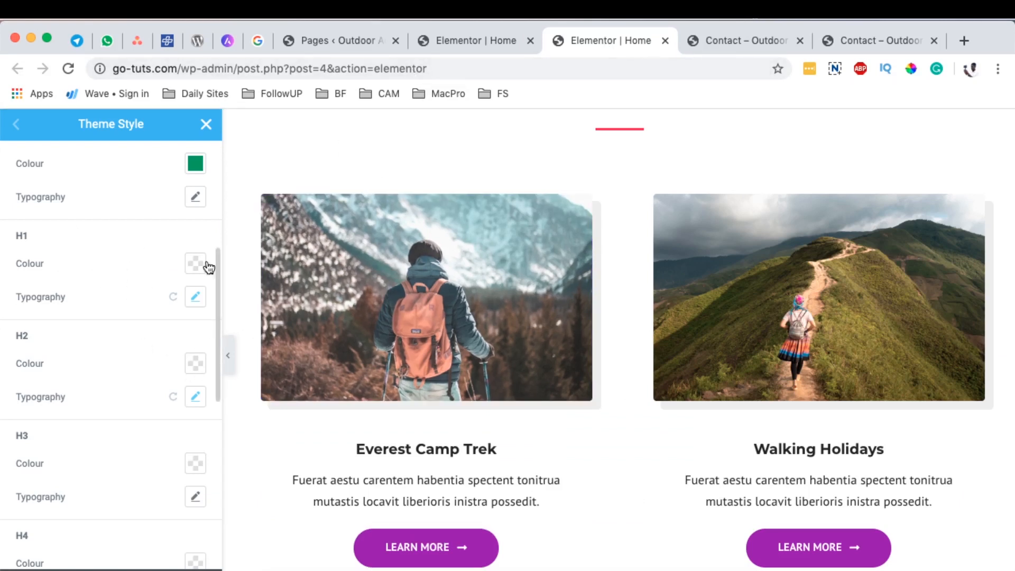
{"action": "left_click", "coordinate": [450, 44]}
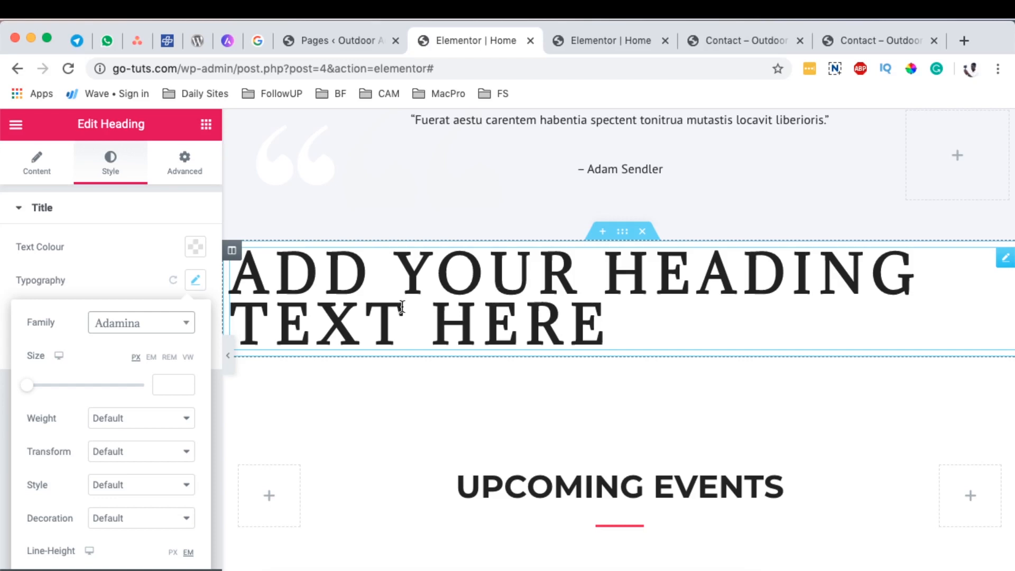
- Search for the Button widget and add one directly below the new heading
{"action": "left_click", "coordinate": [206, 125]}
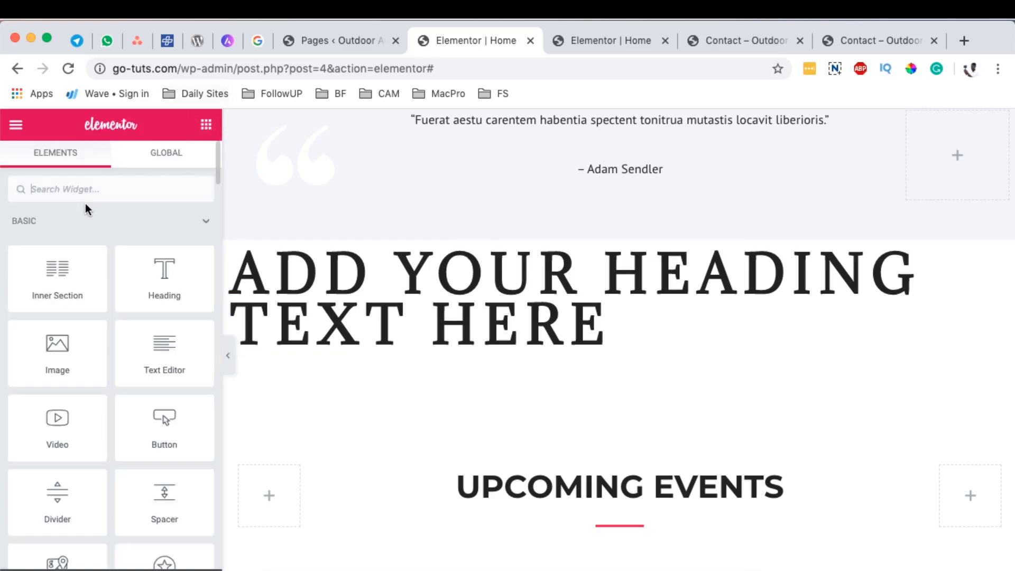
{"action": "type", "text": "but"}
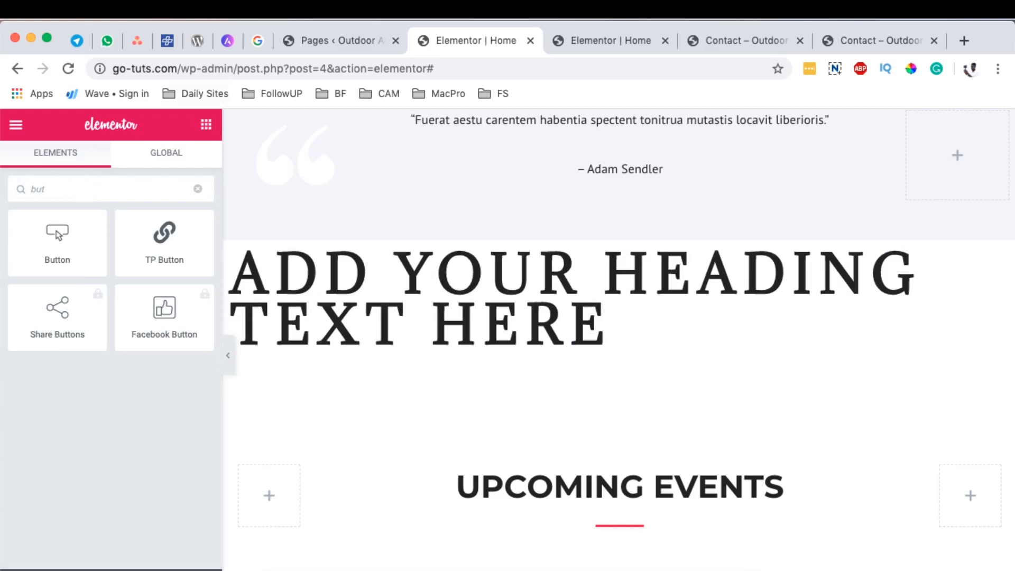
{"action": "left_click_drag", "start_coordinate": [64, 258], "coordinate": [501, 328]}
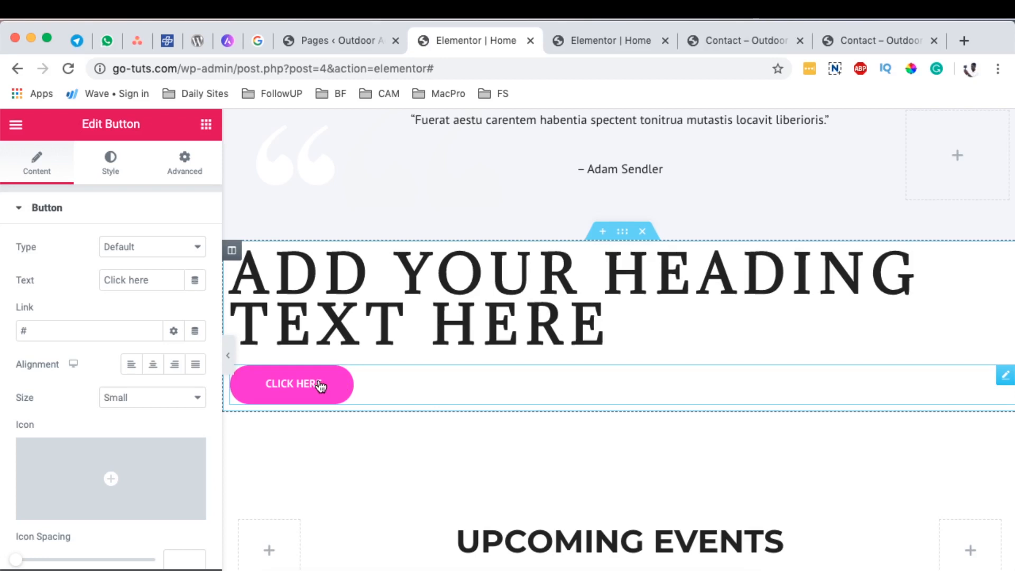
- Examine the Buttons settings in the Home page's Theme Style and compare them with the new Click Here button
{"action": "left_click", "coordinate": [587, 45]}
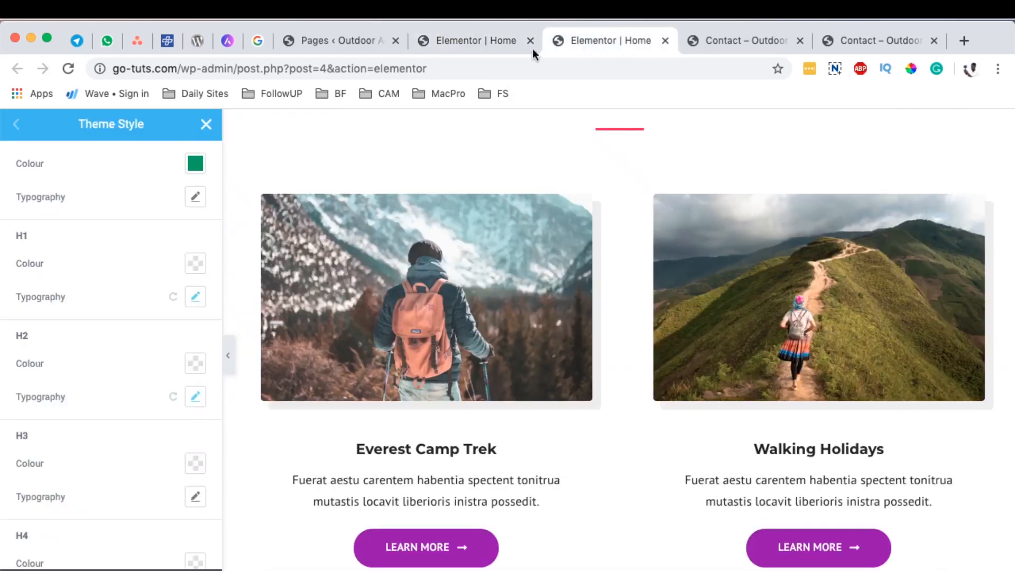
{"action": "scroll", "coordinate": [90, 338], "scroll_direction": "down", "scroll_amount": 10}
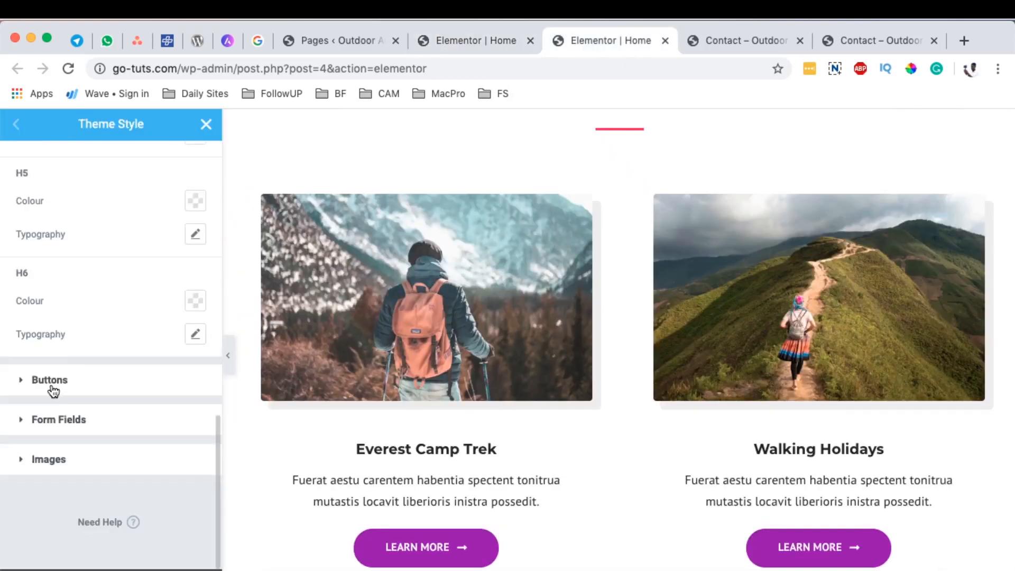
{"action": "left_click", "coordinate": [53, 382]}
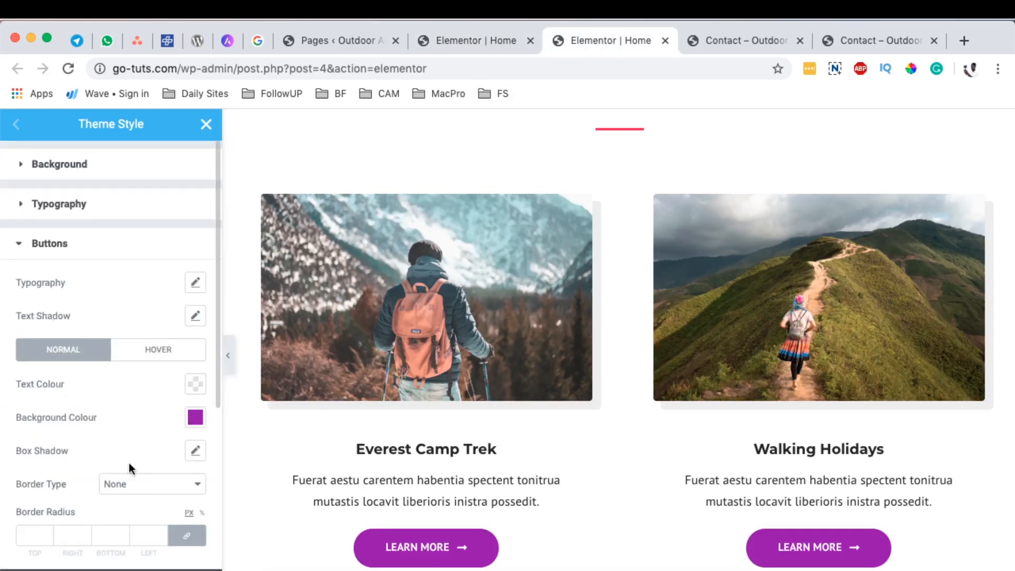
{"action": "left_click", "coordinate": [446, 40]}
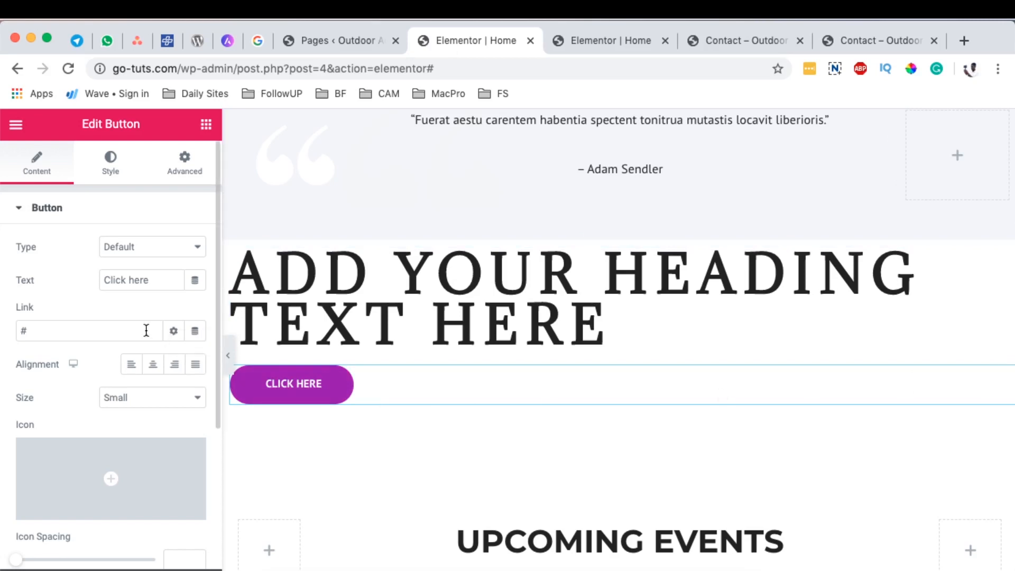
- Set the Click Here button's normal background colour to green #61CE70
{"action": "left_click", "coordinate": [109, 164]}
{"action": "scroll", "coordinate": [134, 339], "scroll_direction": "down", "scroll_amount": 5}
{"action": "scroll", "coordinate": [143, 284], "scroll_direction": "up", "scroll_amount": 5}
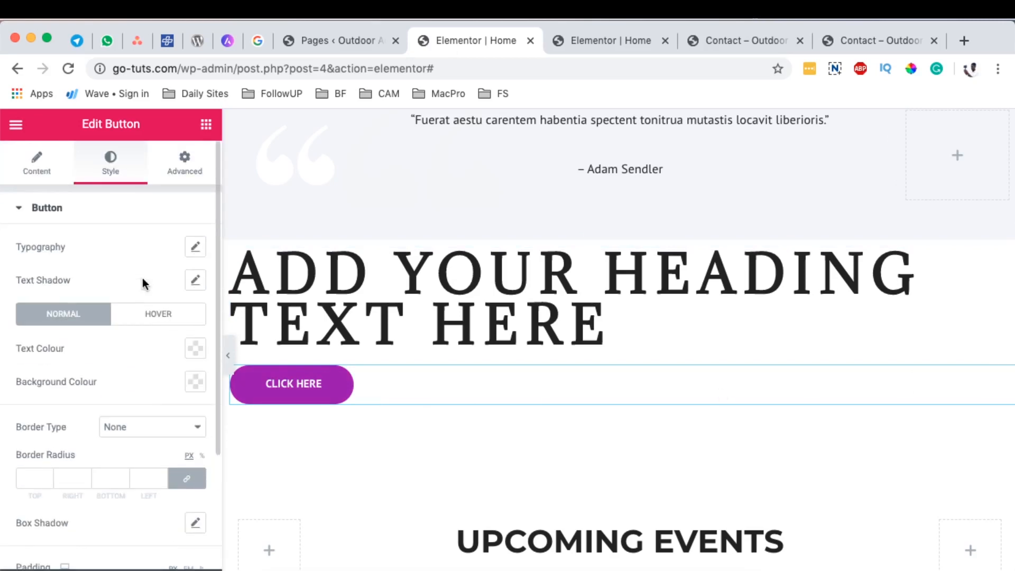
{"action": "scroll", "coordinate": [121, 340], "scroll_direction": "down", "scroll_amount": 1}
{"action": "left_click", "coordinate": [195, 366]}
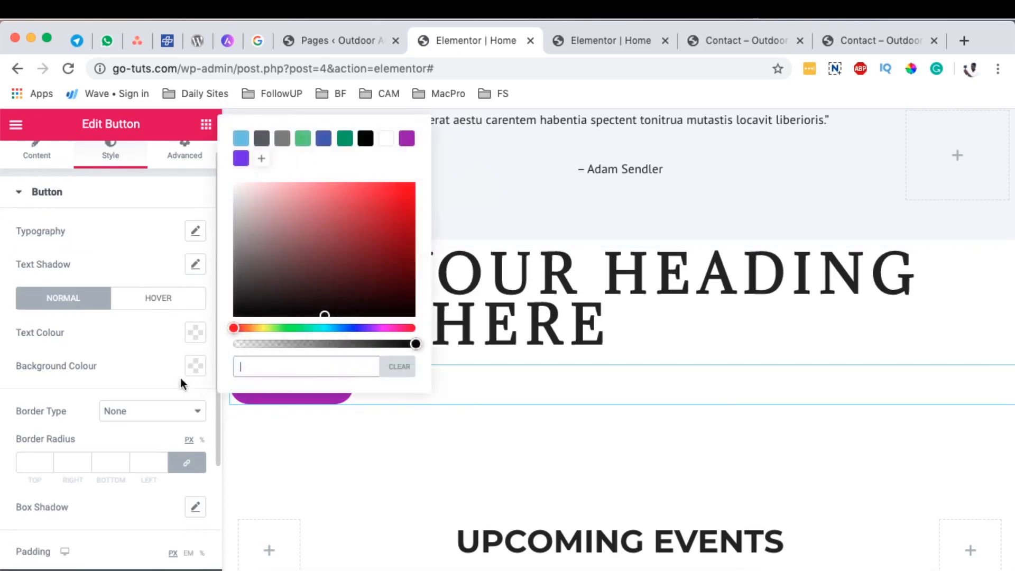
{"action": "left_click", "coordinate": [301, 141]}
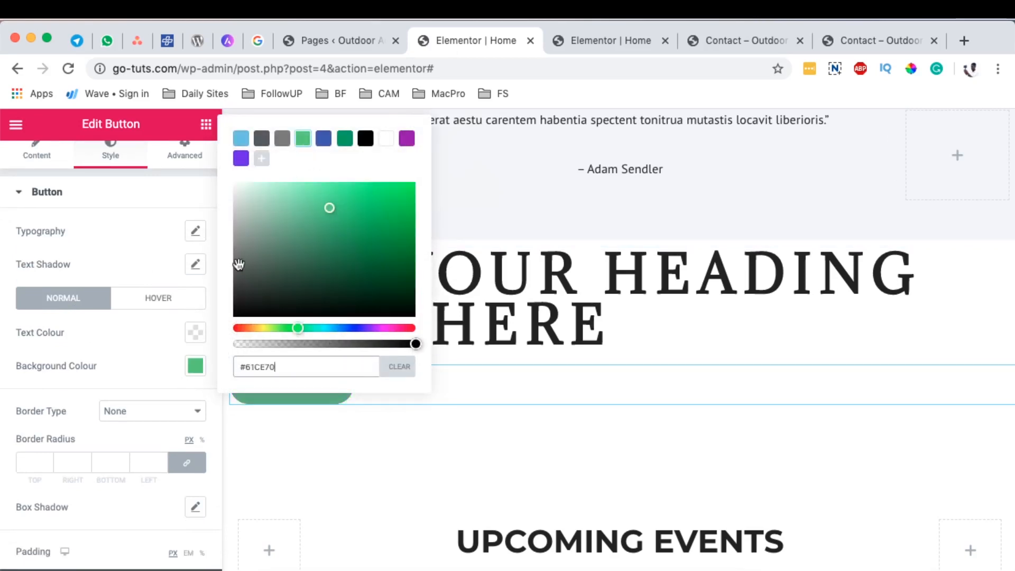
- Give the Click Here button a blue hover background colour and the Pop hover animation
{"action": "left_click", "coordinate": [152, 299]}
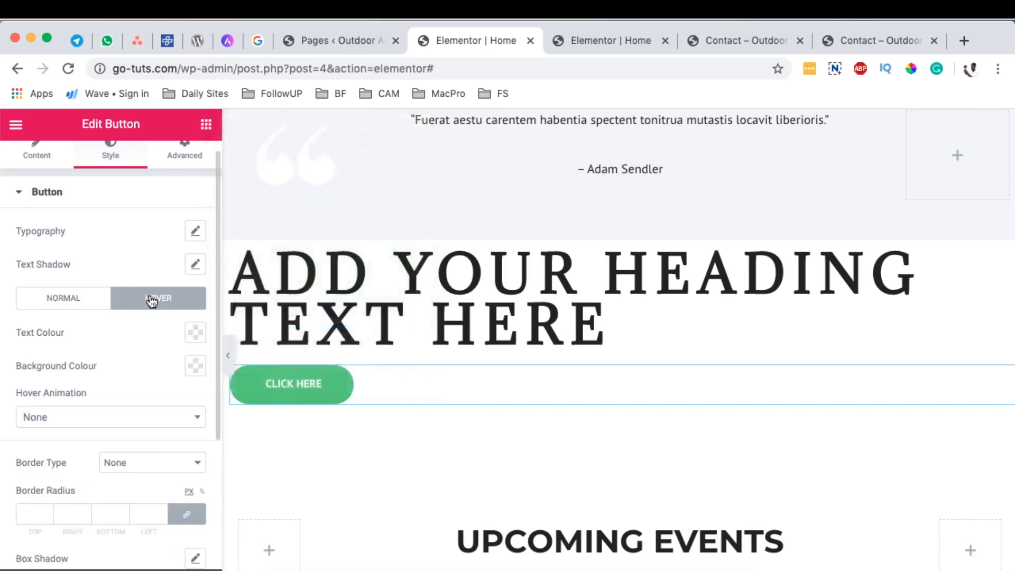
{"action": "left_click", "coordinate": [195, 365]}
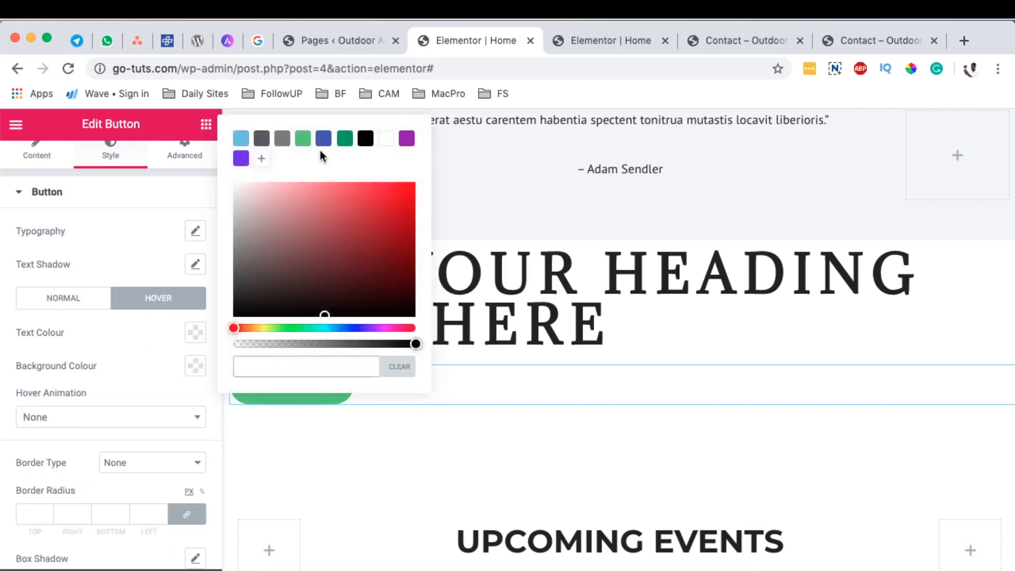
{"action": "left_click", "coordinate": [322, 140]}
{"action": "left_click", "coordinate": [91, 417]}
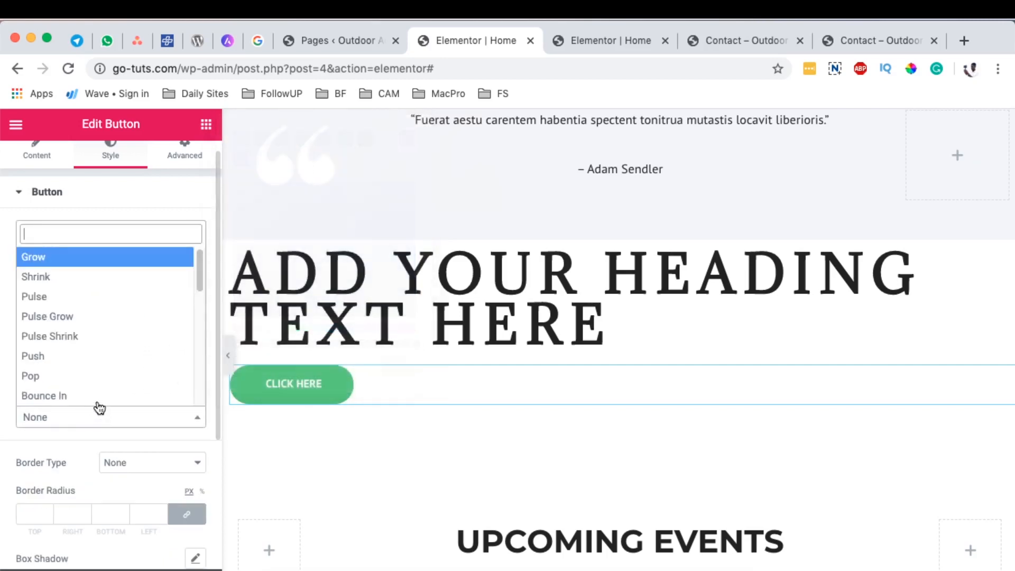
{"action": "left_click", "coordinate": [60, 376]}
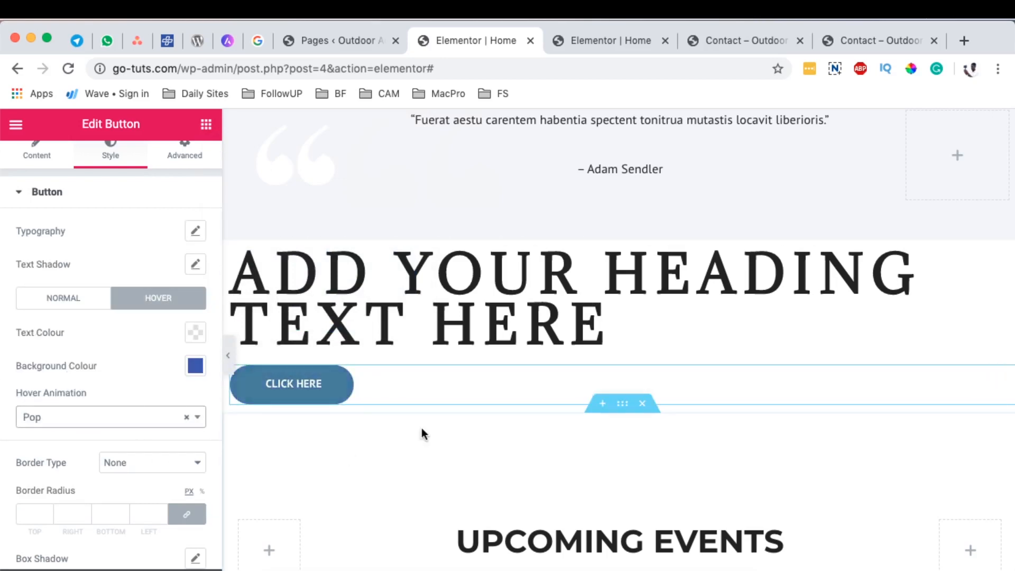
- Review the Home page's headings and buttons in both Elementor tabs, from the hero section to Upcoming Events
{"action": "scroll", "coordinate": [103, 340], "scroll_direction": "down", "scroll_amount": 3}
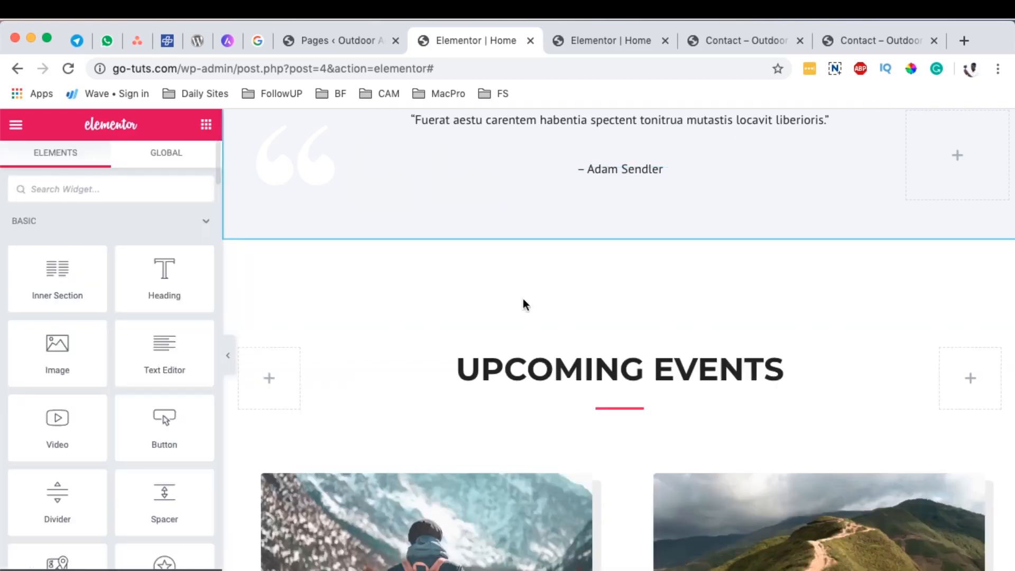
{"action": "scroll", "coordinate": [435, 388], "scroll_direction": "up", "scroll_amount": 9}
{"action": "left_click", "coordinate": [588, 40]}
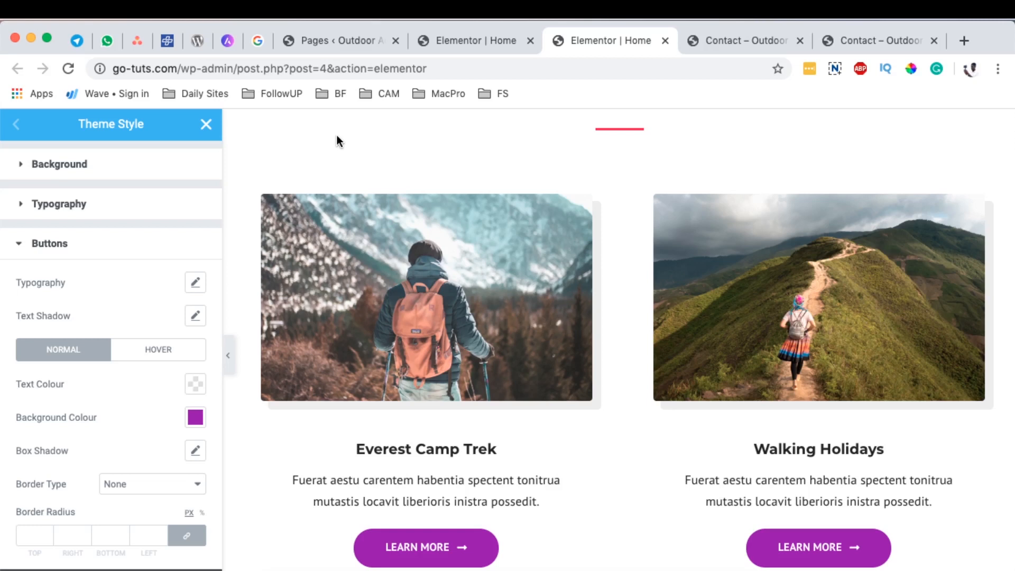
{"action": "scroll", "coordinate": [510, 217], "scroll_direction": "up", "scroll_amount": 10}
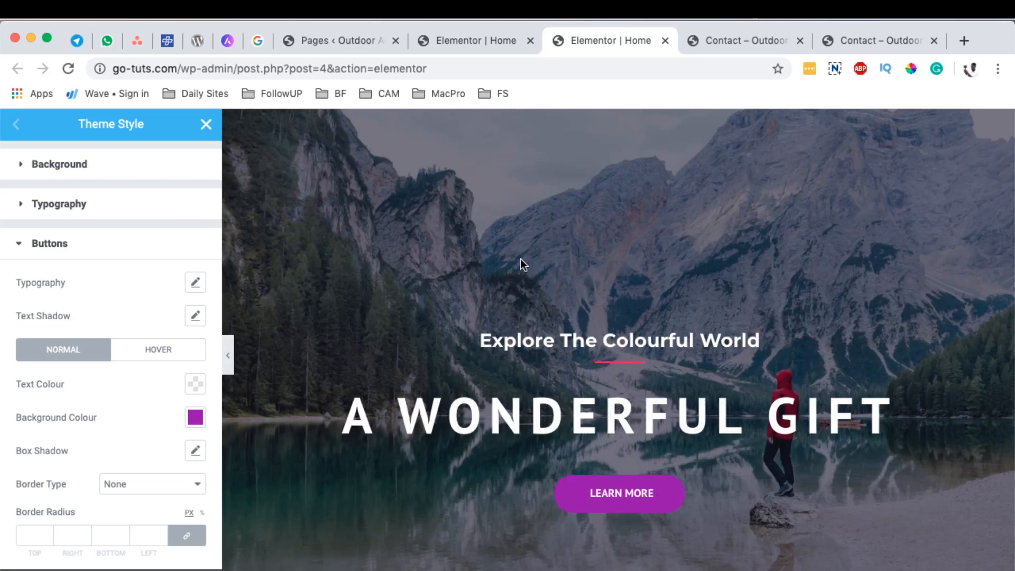
{"action": "scroll", "coordinate": [521, 258], "scroll_direction": "down", "scroll_amount": 3}
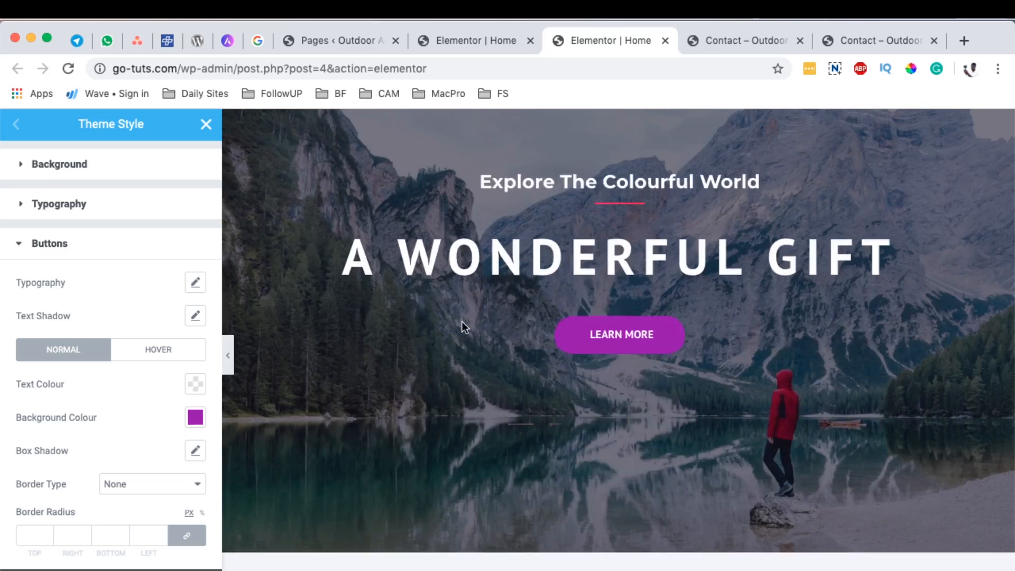
{"action": "scroll", "coordinate": [462, 324], "scroll_direction": "down", "scroll_amount": 10}
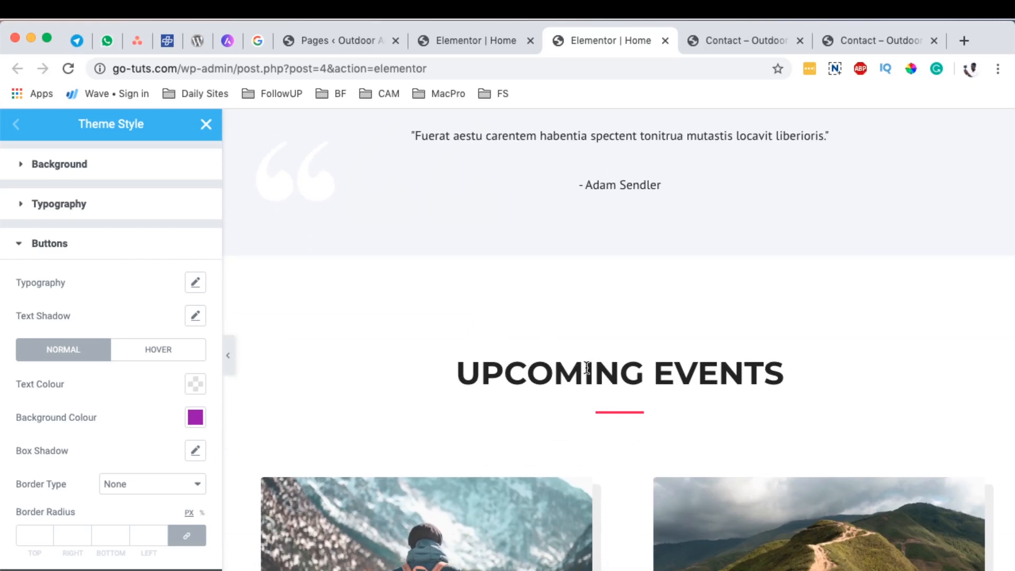
- Compare the contact form's field and button styling between the two open Contact page tabs
{"action": "left_click", "coordinate": [744, 43]}
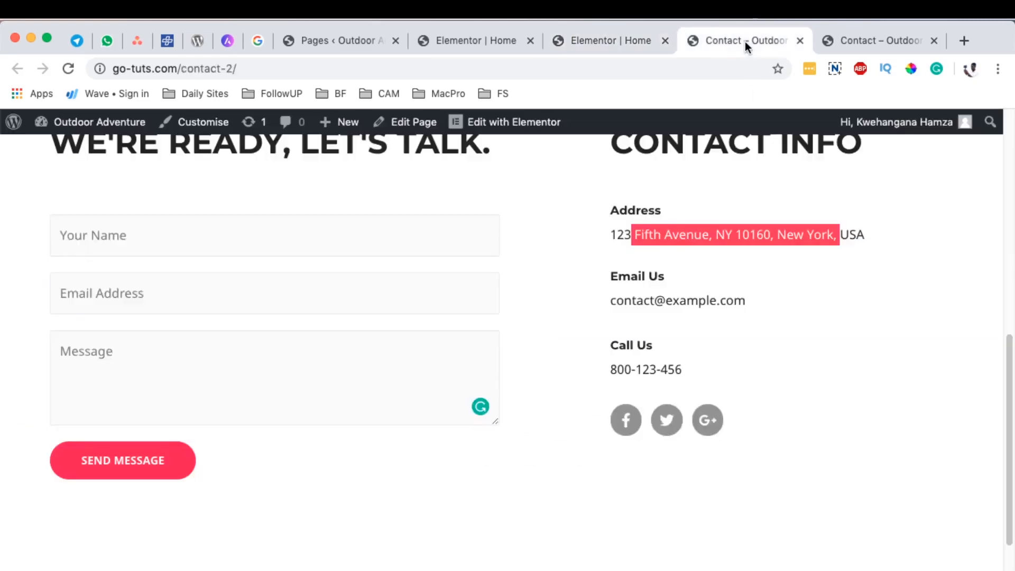
{"action": "left_click", "coordinate": [880, 44]}
{"action": "scroll", "coordinate": [507, 349], "scroll_direction": "down", "scroll_amount": 5}
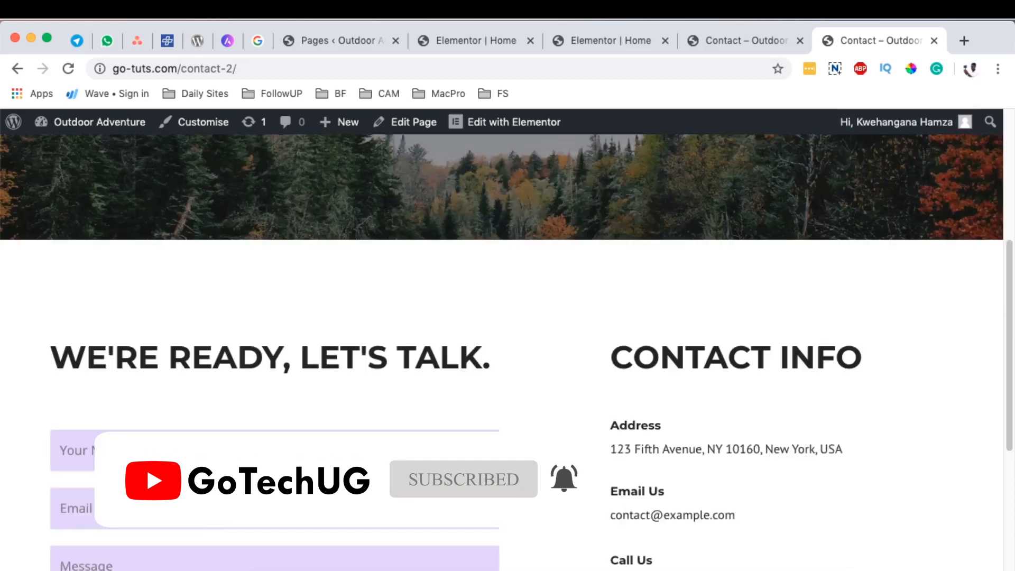
{"action": "scroll", "coordinate": [538, 429], "scroll_direction": "down", "scroll_amount": 2}
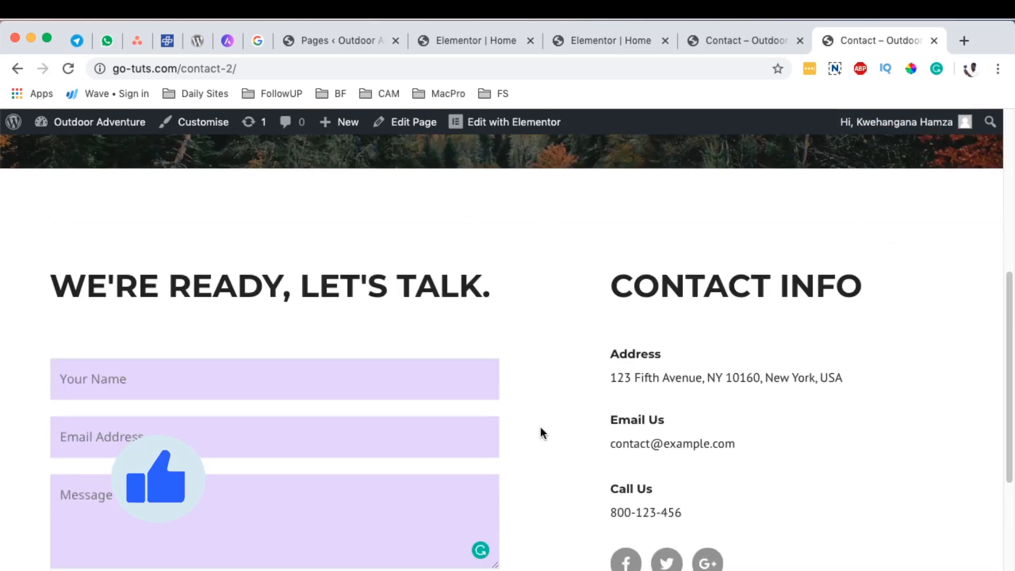
{"action": "scroll", "coordinate": [538, 412], "scroll_direction": "down", "scroll_amount": 1}
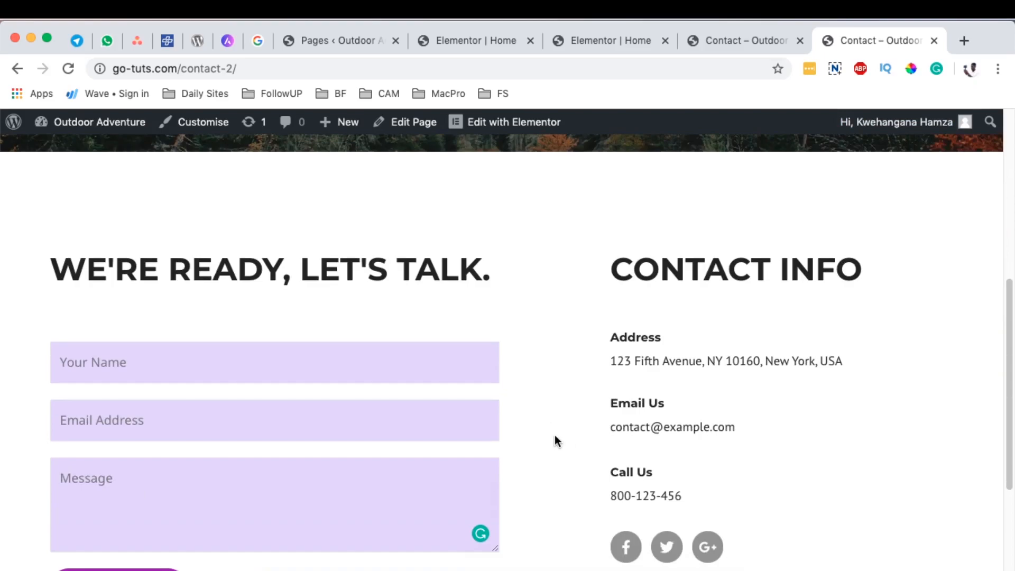